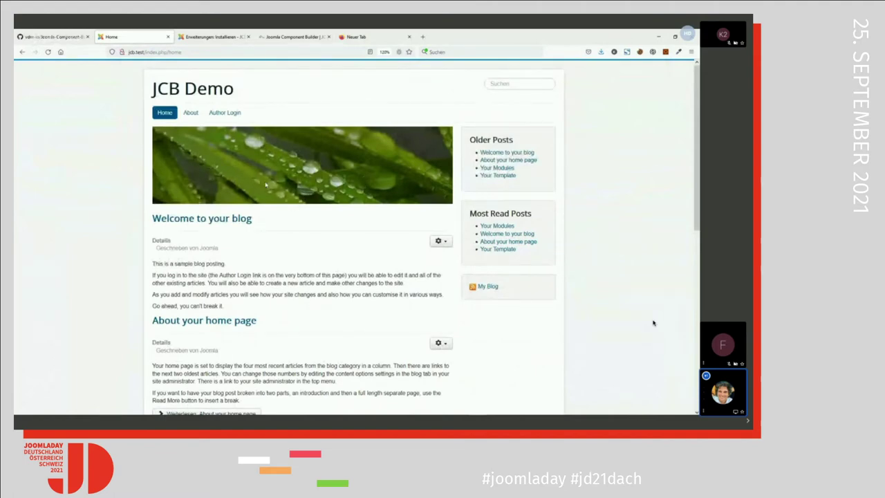
Open the Joomla Component Builder website, skim its feature overview and follow the Get JCB Now link to the GitHub repository
click(284, 36)
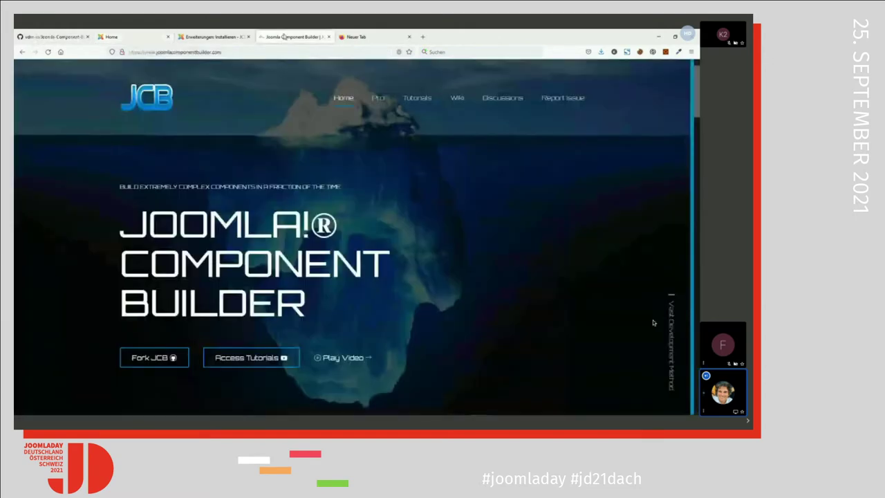
scroll(424, 206, down, 3)
scroll(425, 207, up, 3)
scroll(425, 206, down, 3)
scroll(425, 207, down, 3)
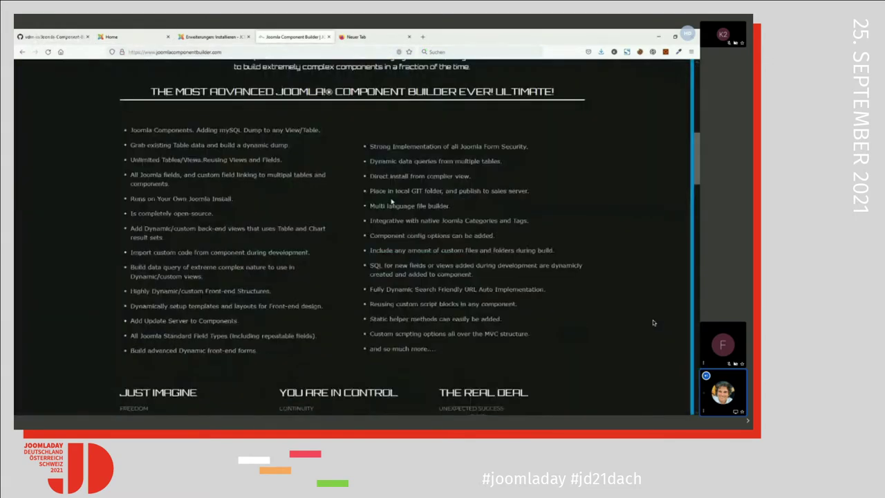
scroll(391, 201, down, 5)
scroll(319, 200, down, 4)
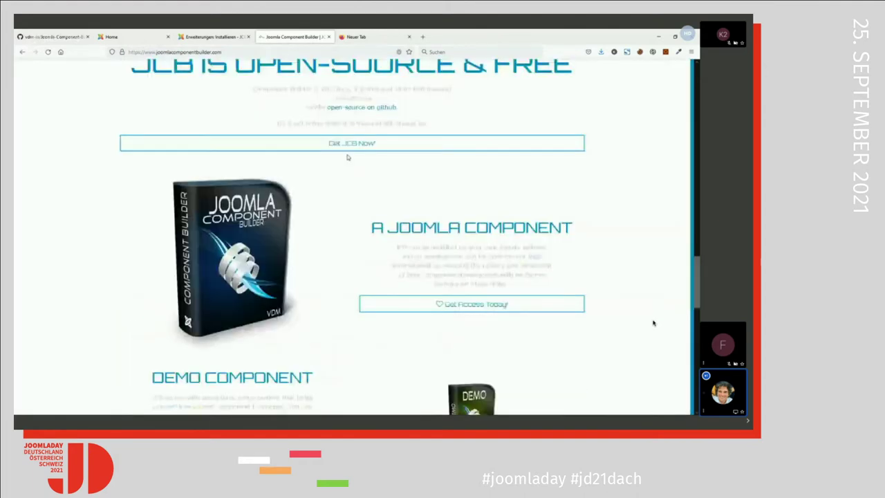
click(342, 145)
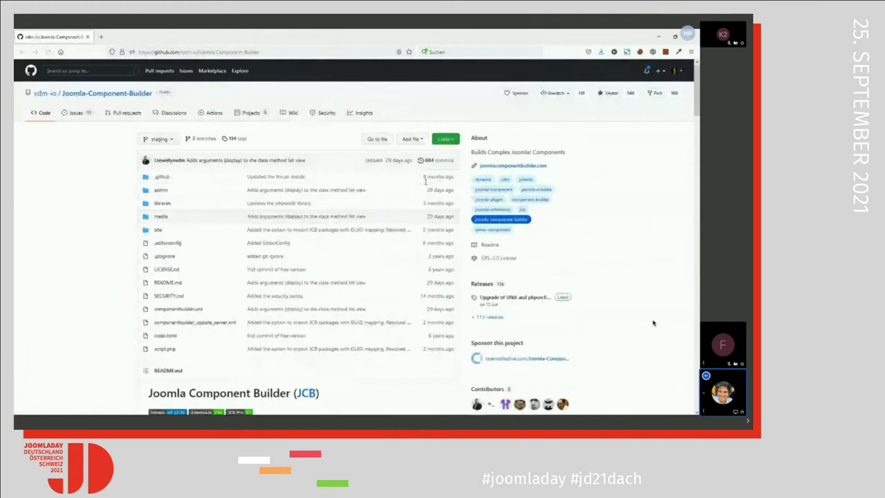
Open the latest Joomla Component Builder release on GitHub and copy the link address of JCB_v2.12.10.zip
click(514, 296)
scroll(376, 298, down, 2)
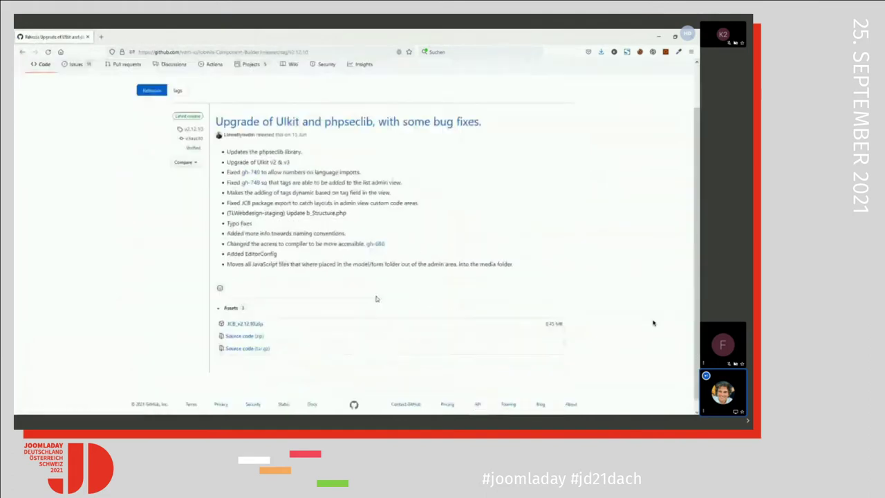
scroll(243, 312, down, 1)
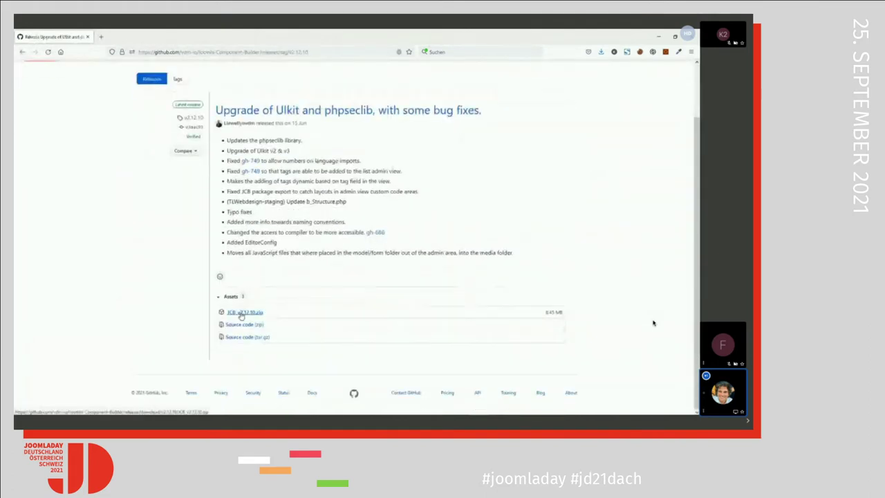
right_click(242, 315)
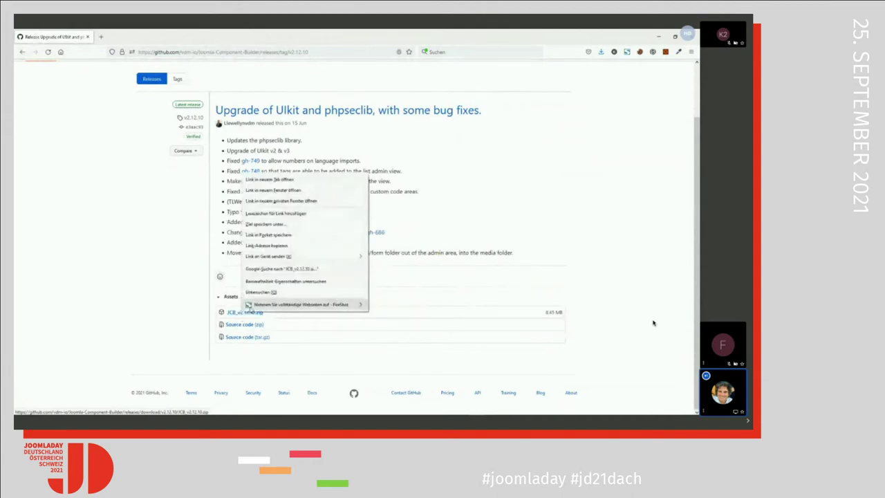
click(271, 245)
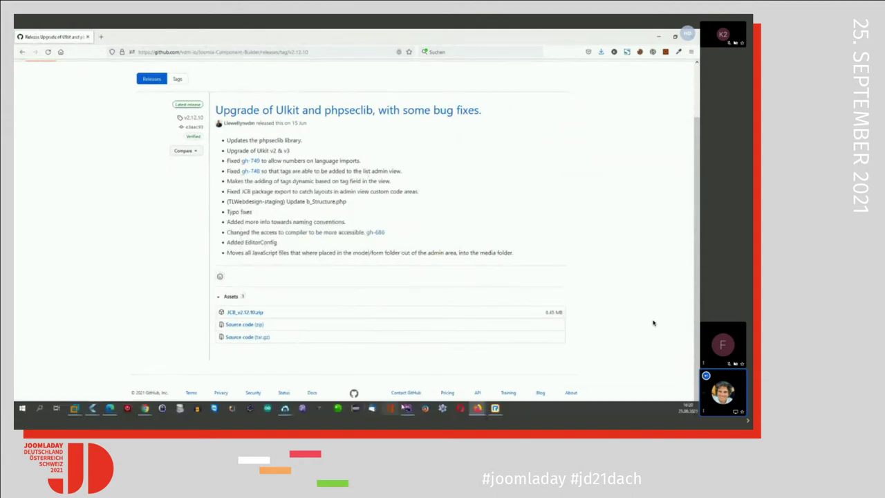
Return to the Joomla administration's extension installer and try to install from the copied JCB_v2.12.10.zip URL
mouse_move(477, 408)
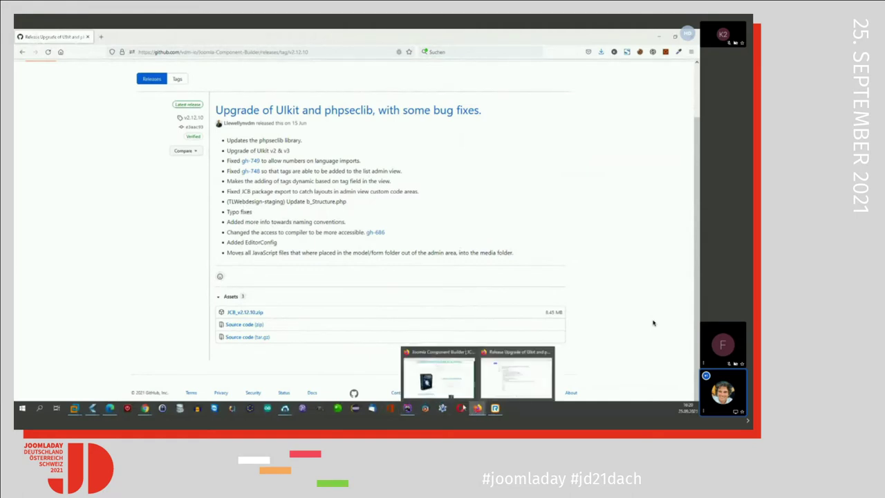
click(430, 353)
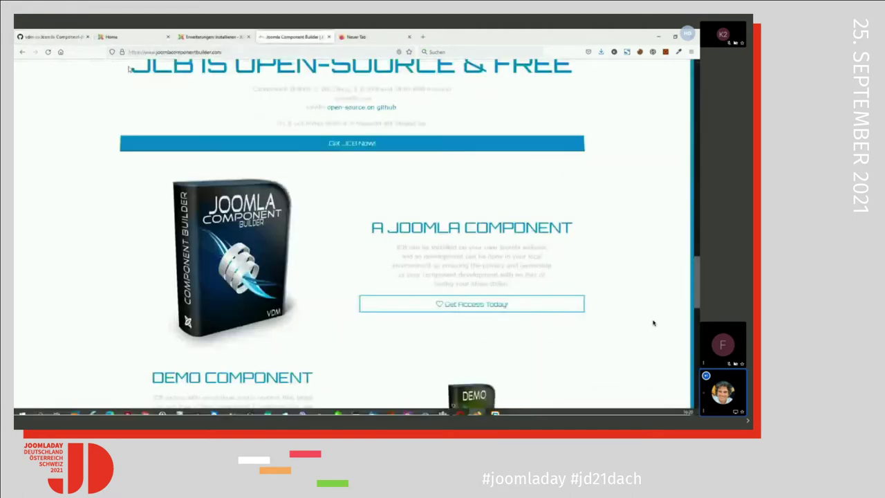
key(ctrl+shift+Tab)
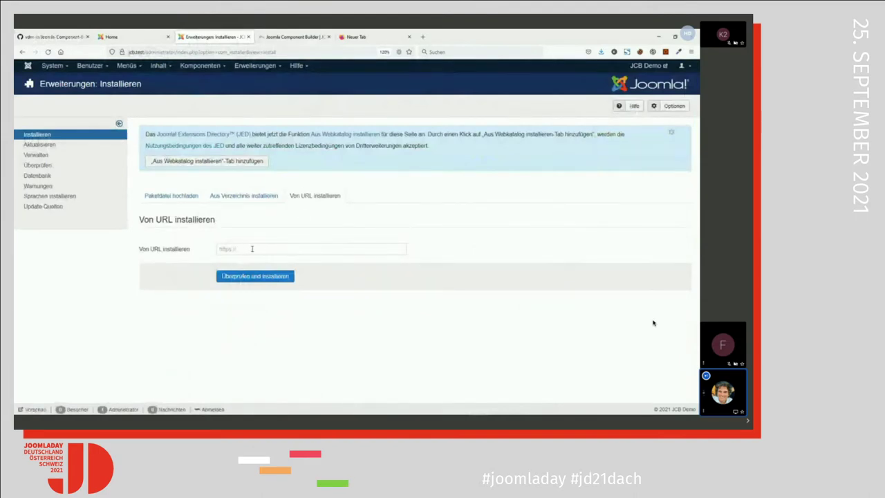
click(293, 243)
key(ctrl+v)
click(257, 276)
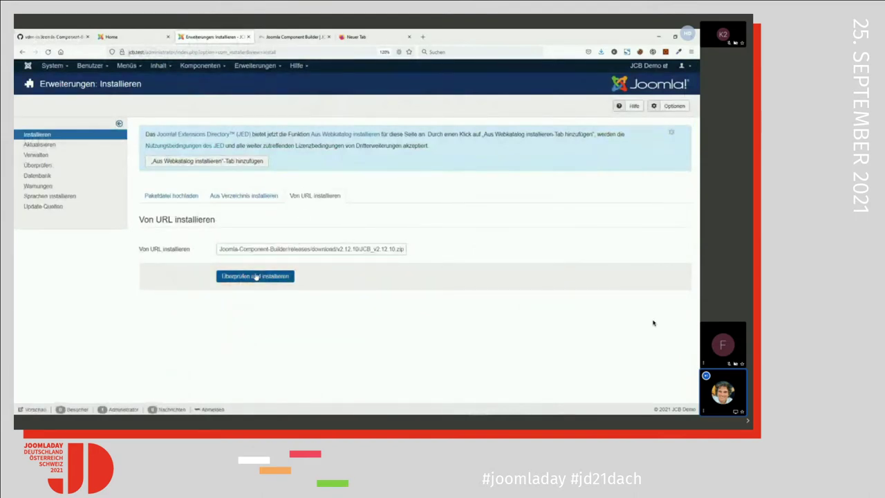
Log back in to the Joomla administration with the prefilled credentials and install the extension from the copied JCB_v2.12.10.zip URL
click(339, 246)
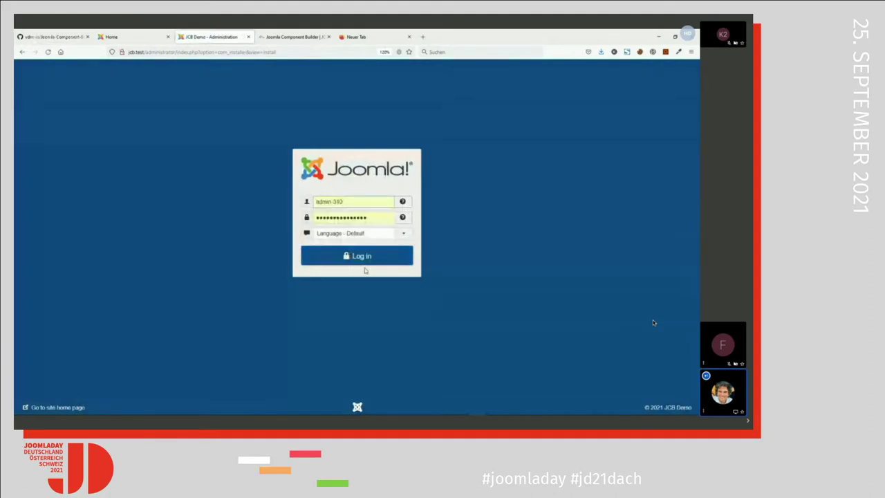
click(356, 257)
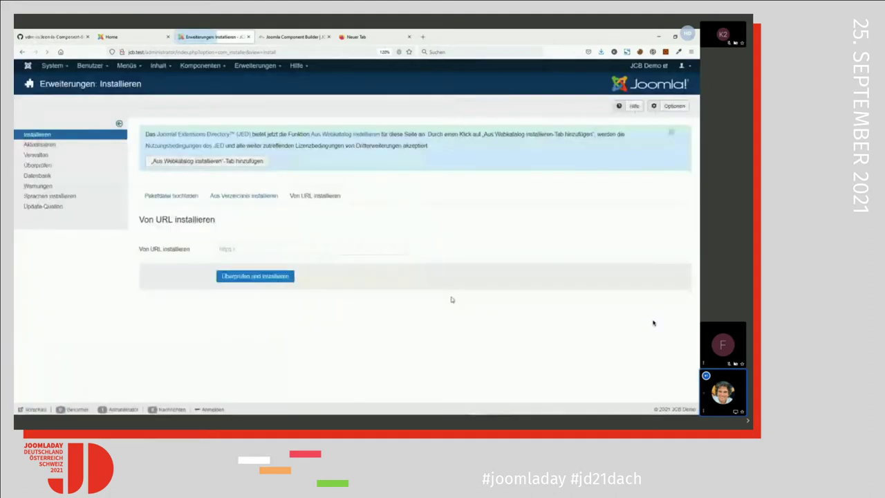
key(ctrl+v)
click(255, 276)
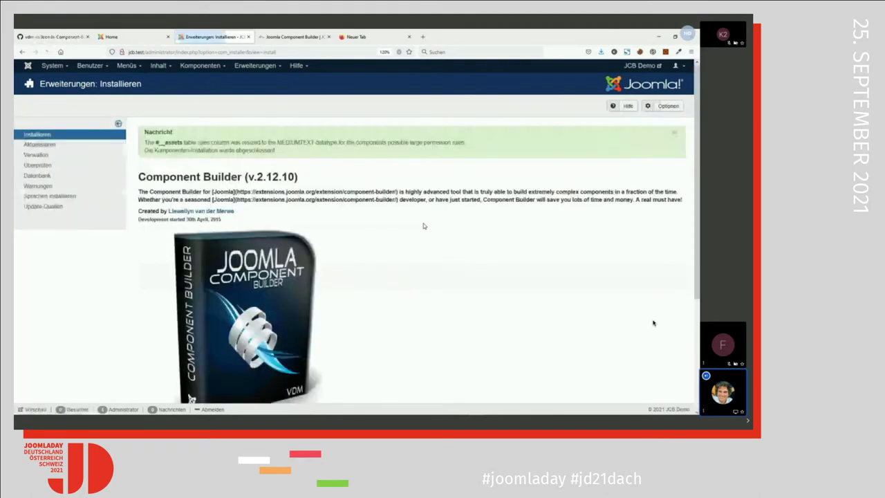
Look over the installation result page and open the Component Builder component
scroll(379, 234, down, 2)
scroll(379, 233, up, 2)
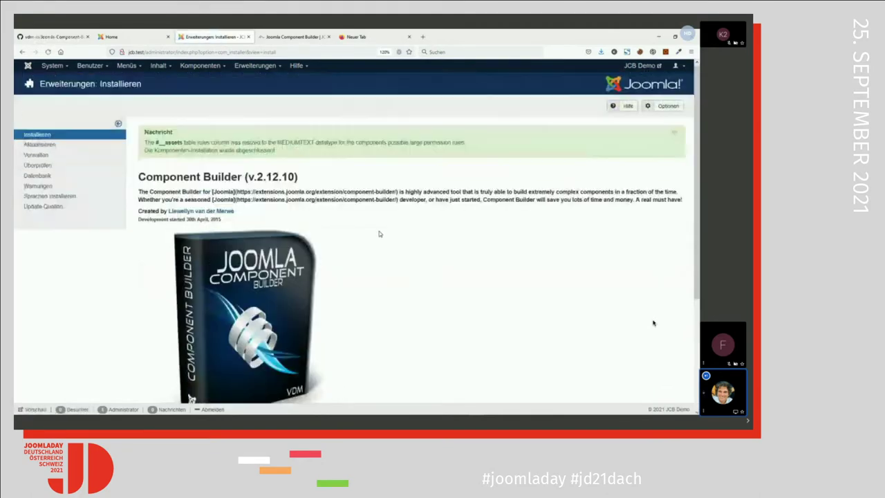
click(200, 65)
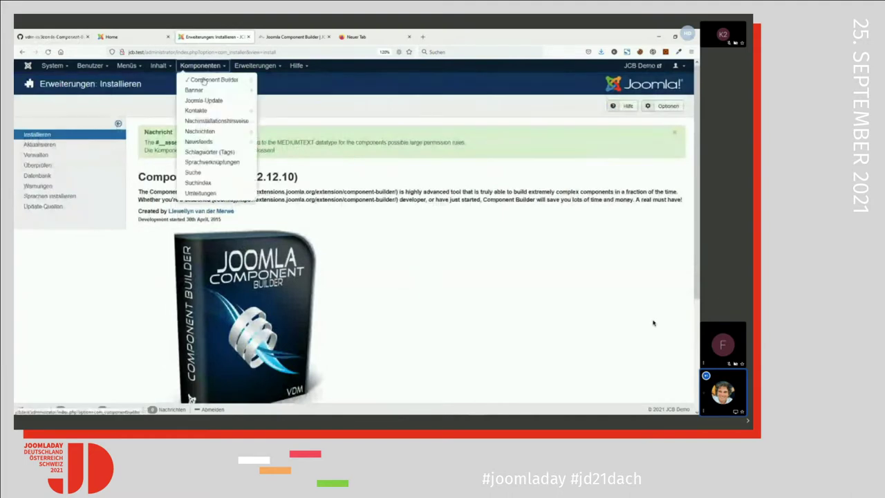
click(203, 81)
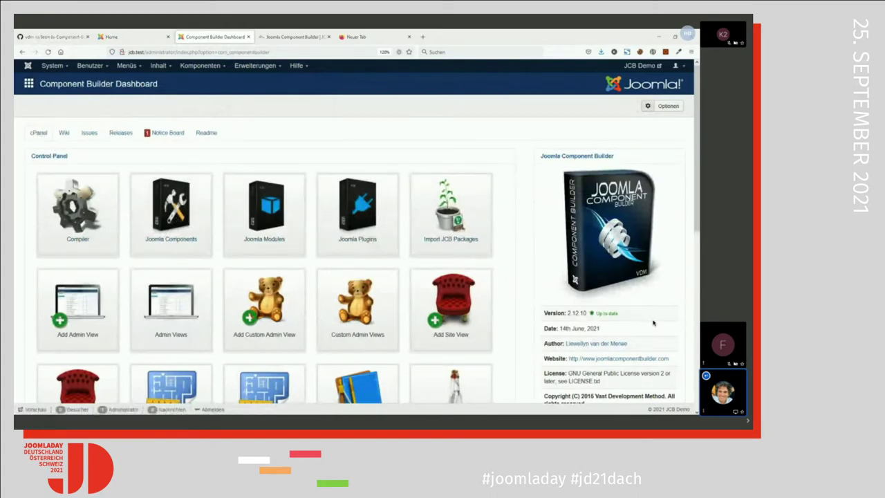
Look through the Component Builder dashboard and open its Fields list
scroll(318, 247, down, 1)
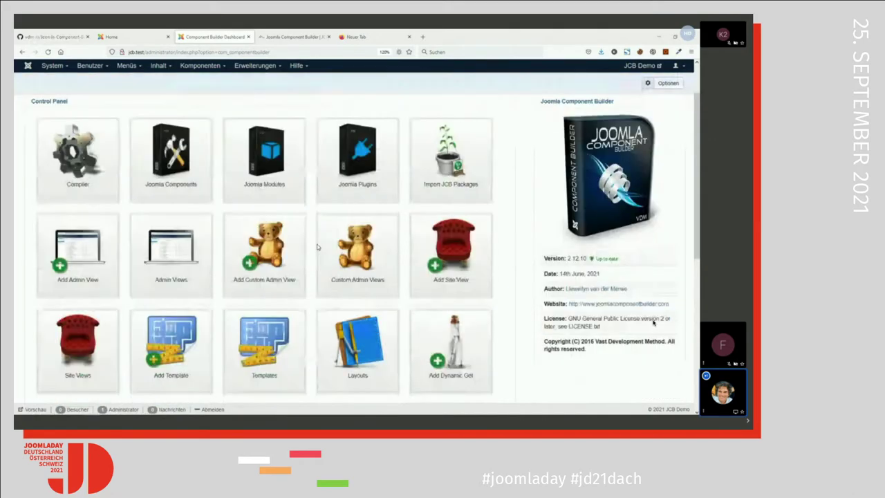
scroll(318, 247, down, 3)
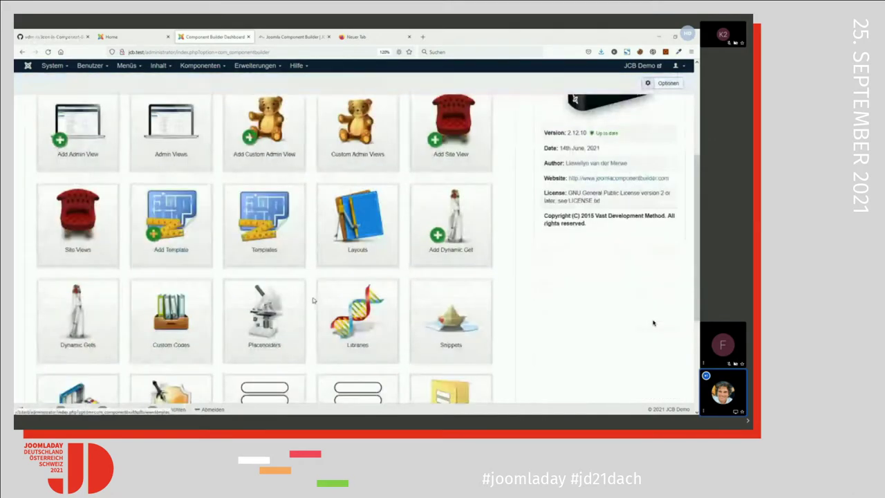
scroll(311, 300, down, 1)
scroll(407, 295, down, 1)
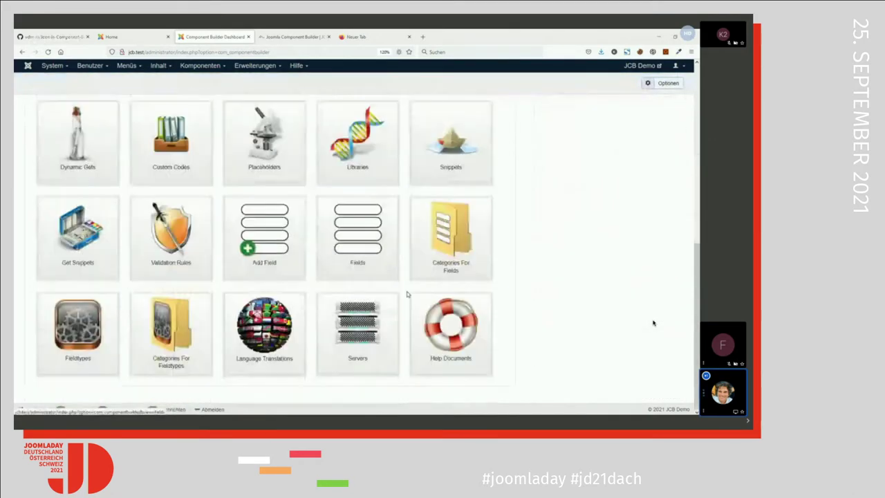
click(369, 236)
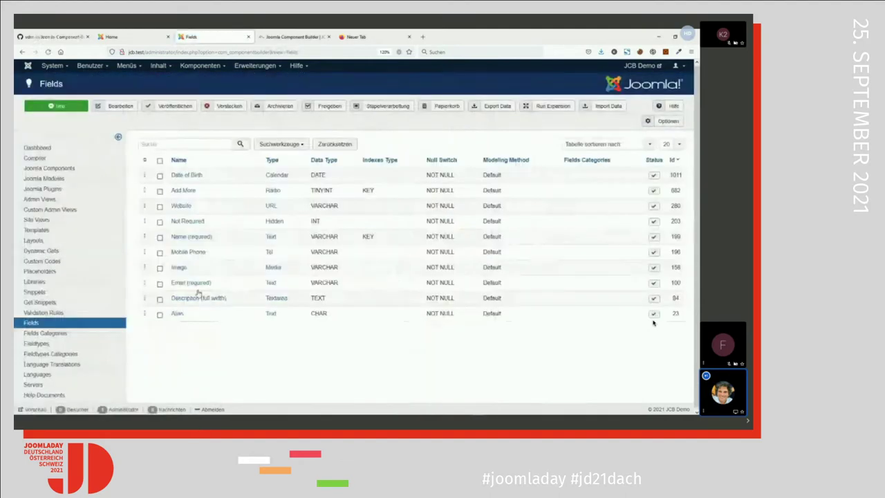
Create a new field and set its type to Textarea
click(61, 107)
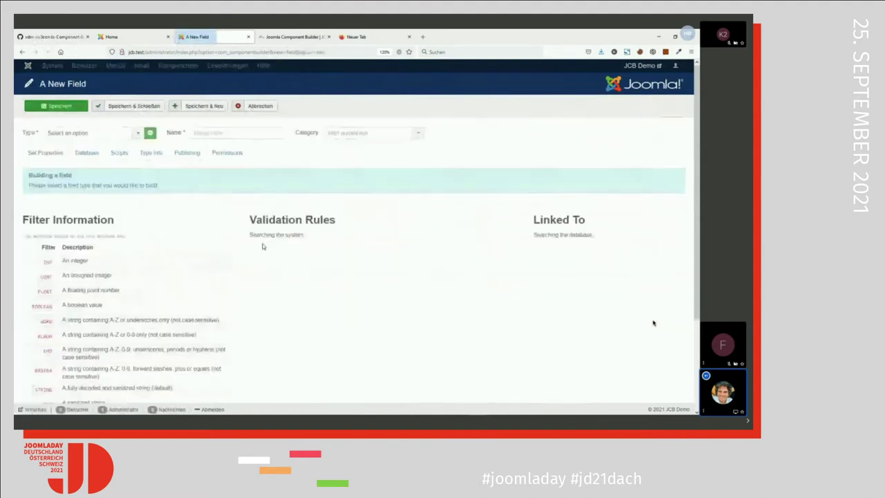
click(83, 134)
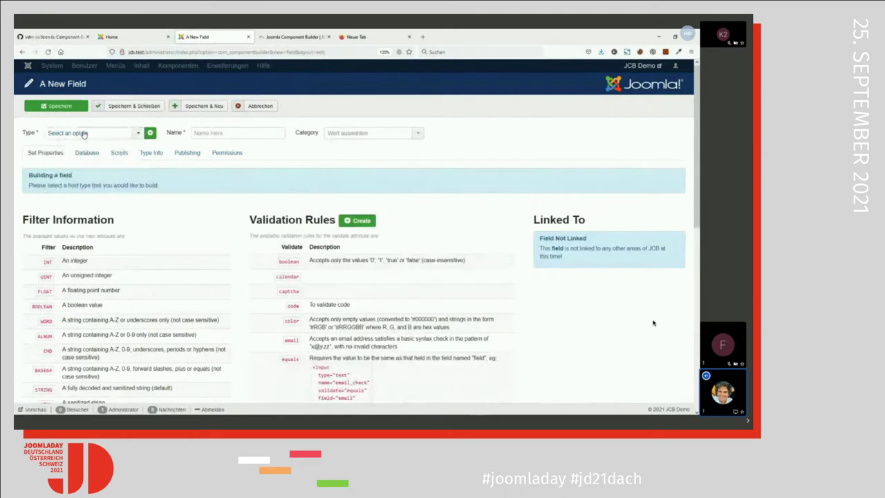
click(84, 134)
click(84, 134)
click(84, 134)
scroll(96, 209, down, 8)
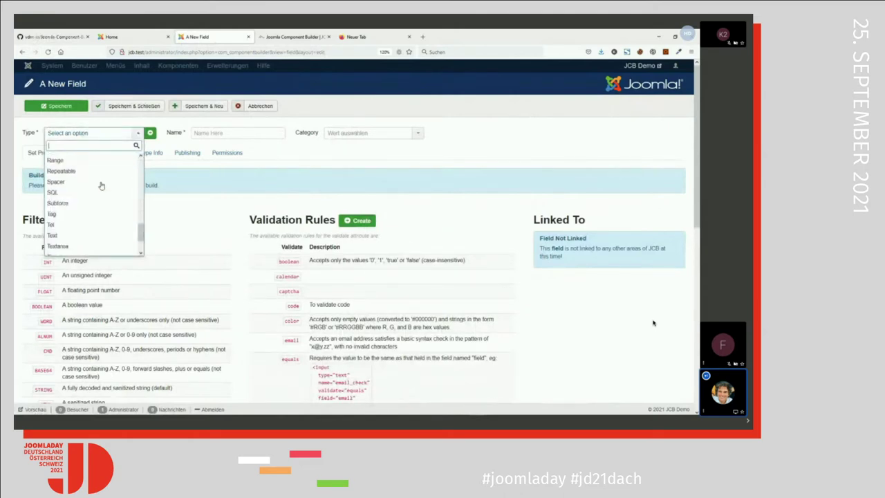
scroll(96, 209, down, 2)
click(94, 204)
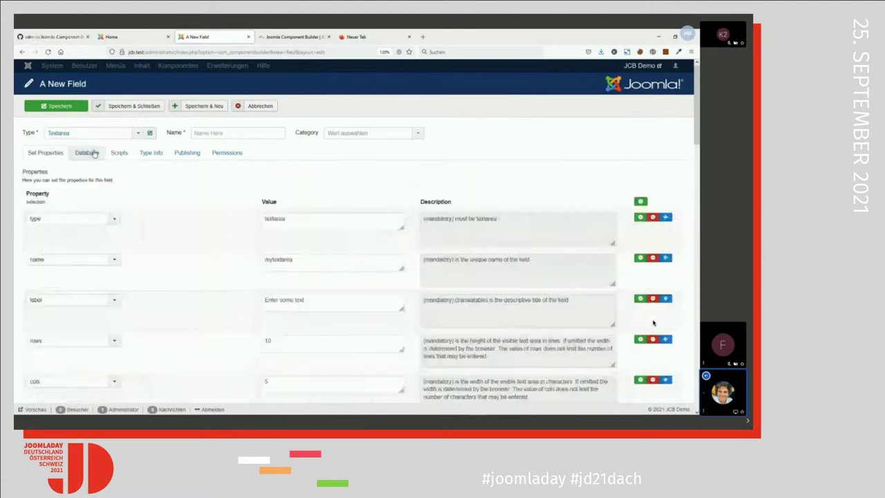
Name the new field witztext
click(250, 132)
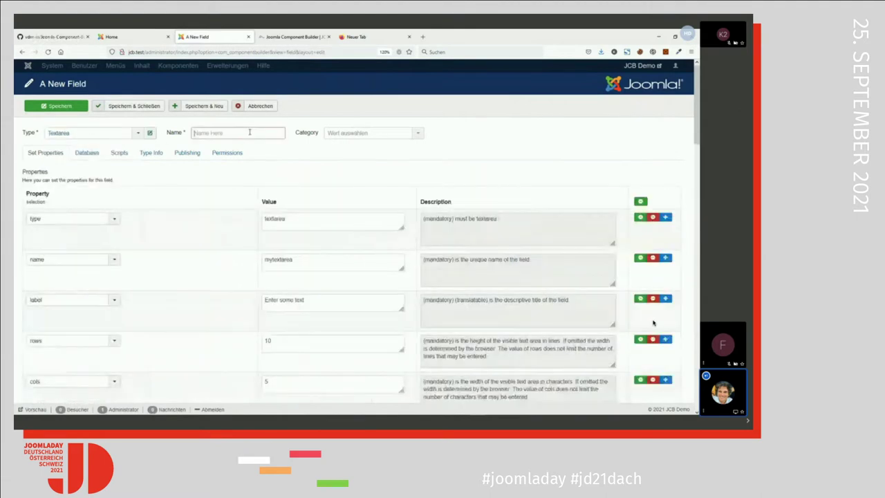
text(wi)
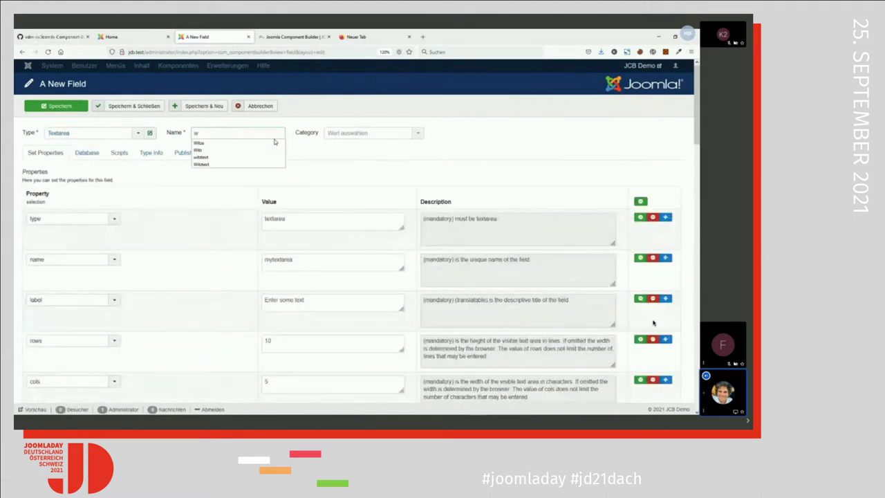
click(222, 157)
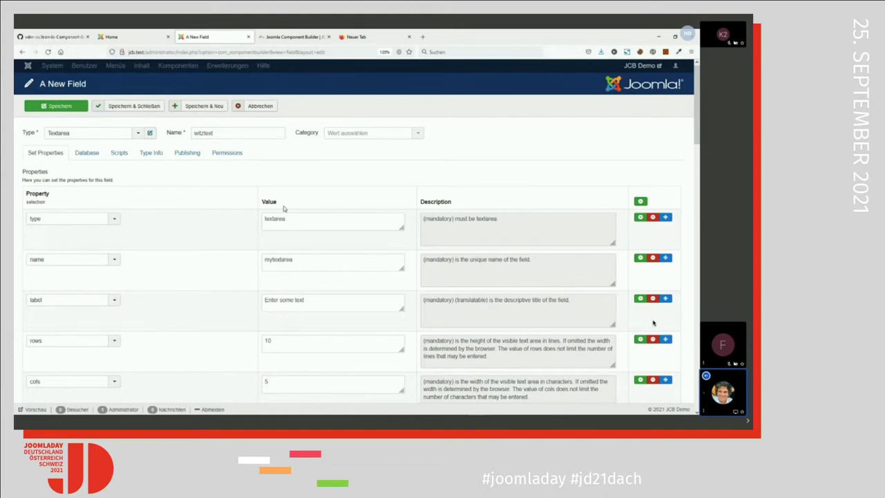
Set the field's name property to witztext and its label property to Text des Witzes
drag(307, 262, 180, 253)
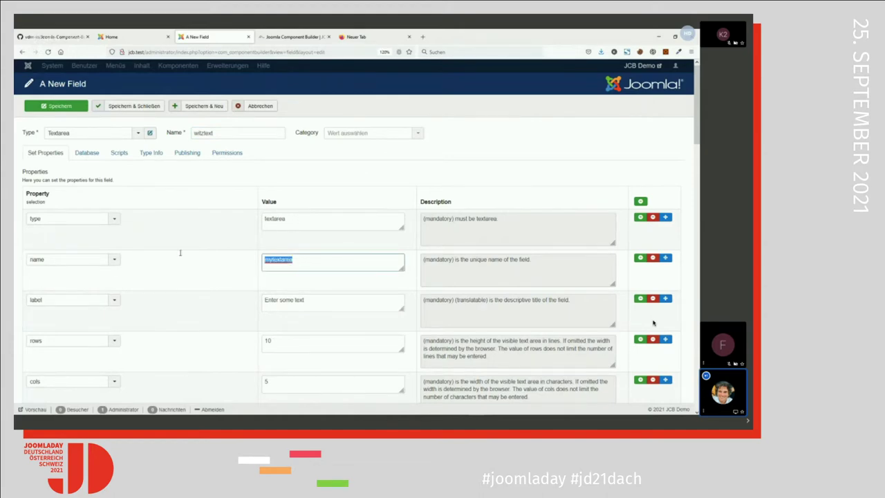
text(witztext)
drag(304, 304, 204, 305)
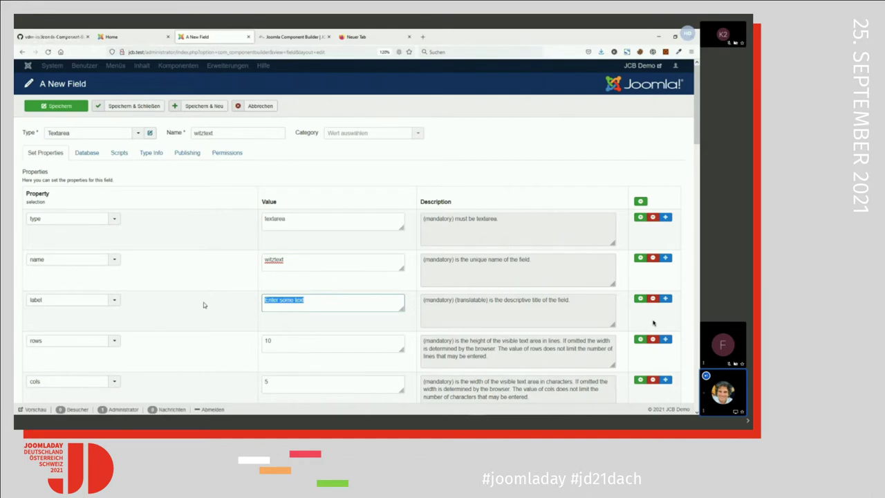
text(Text des Witzes)
Set the witztext field's database data type to TEXT, then save and close the field
scroll(295, 300, down, 5)
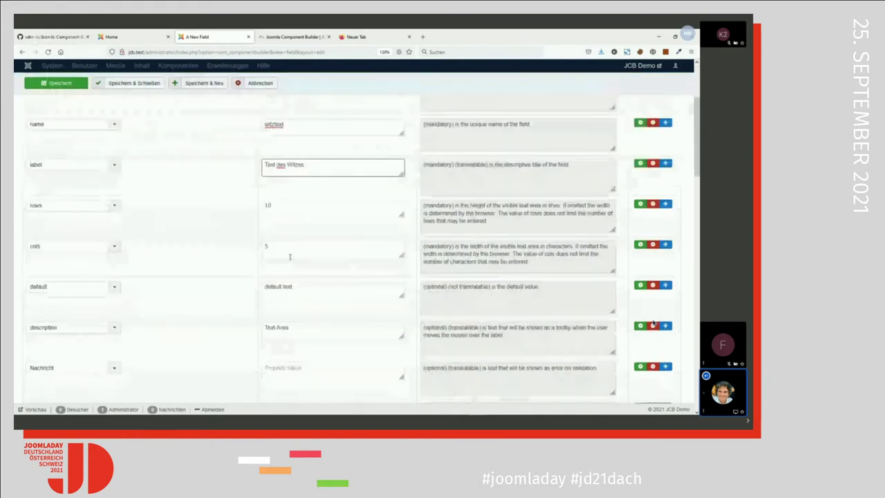
scroll(314, 289, down, 10)
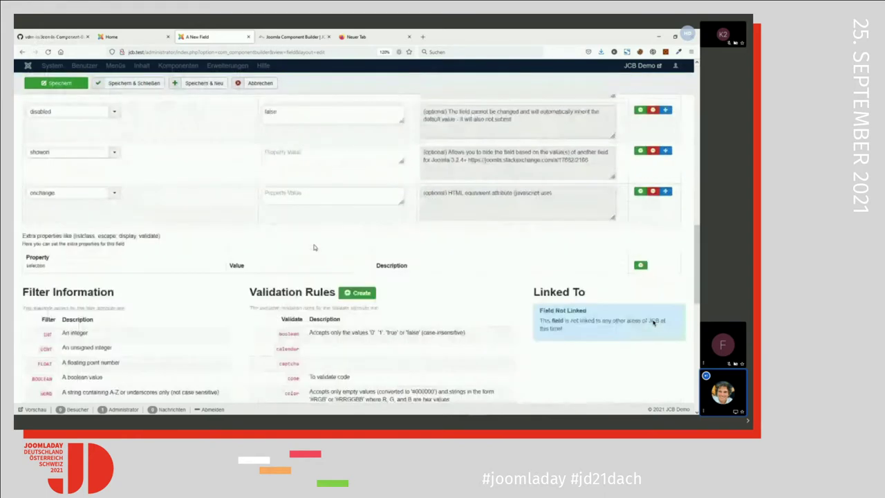
scroll(314, 247, up, 15)
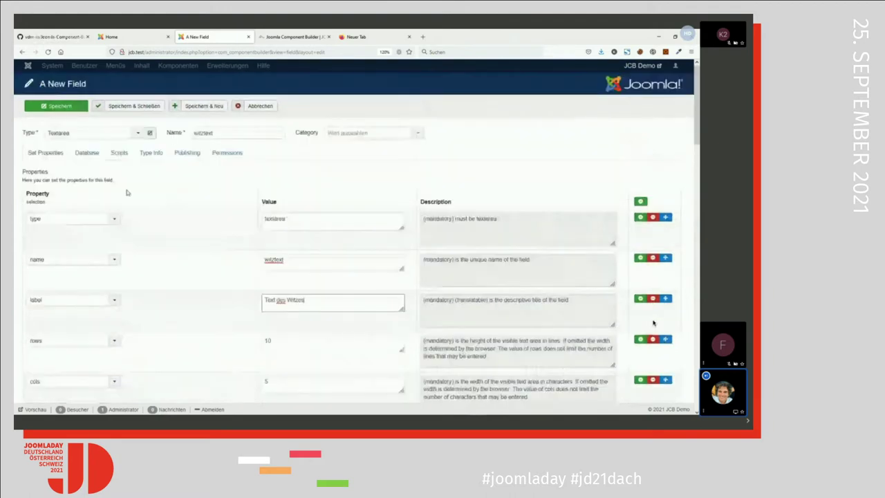
click(88, 154)
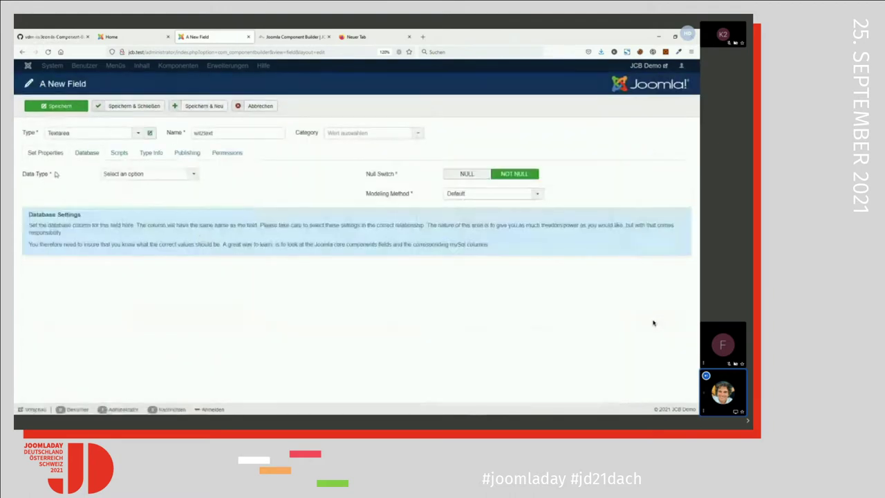
click(141, 177)
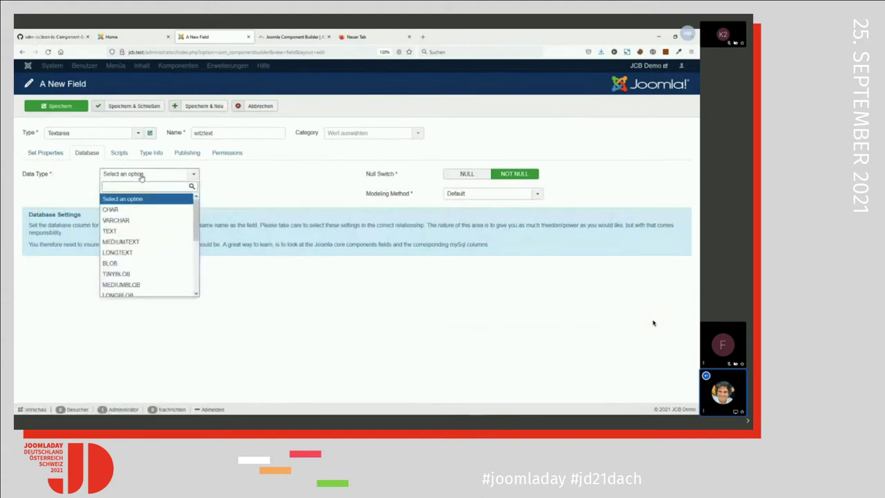
click(121, 233)
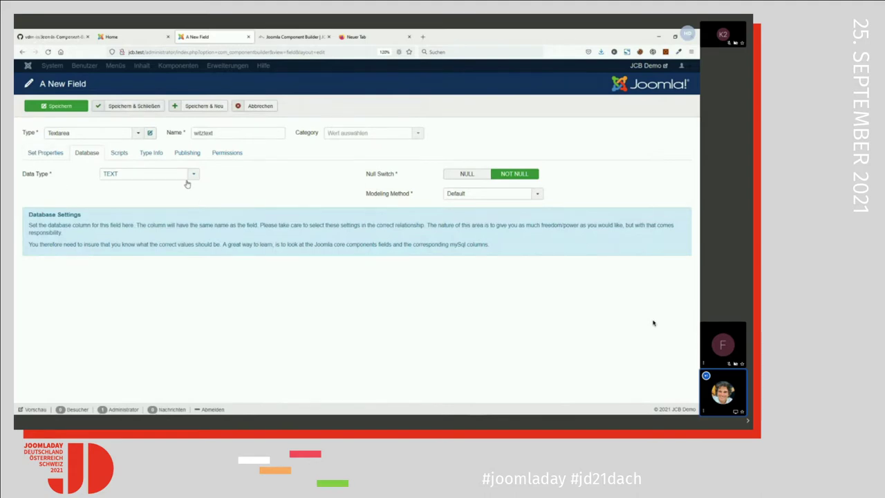
click(131, 106)
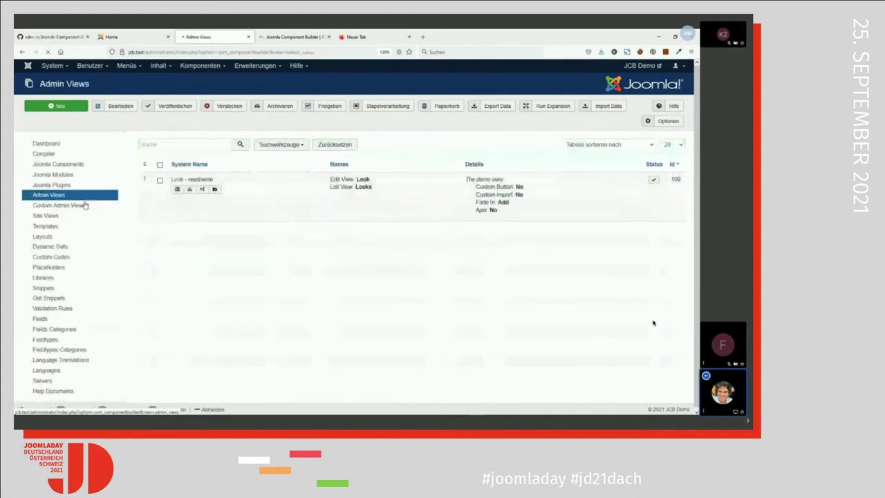
Create a new admin view with the system name Witze (System name)
click(59, 107)
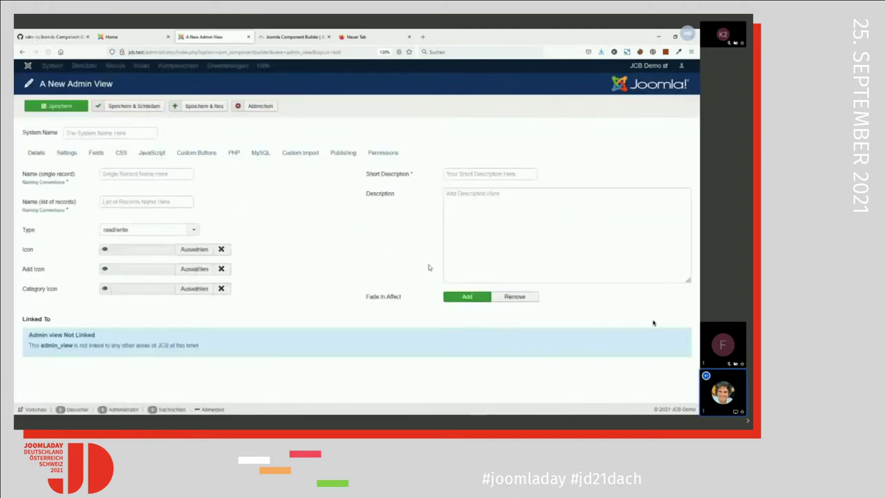
click(137, 135)
text(W)
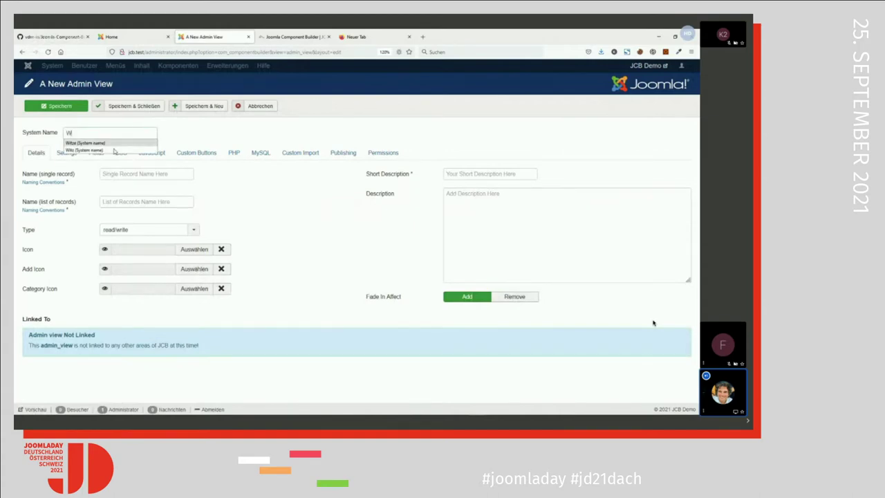
click(117, 142)
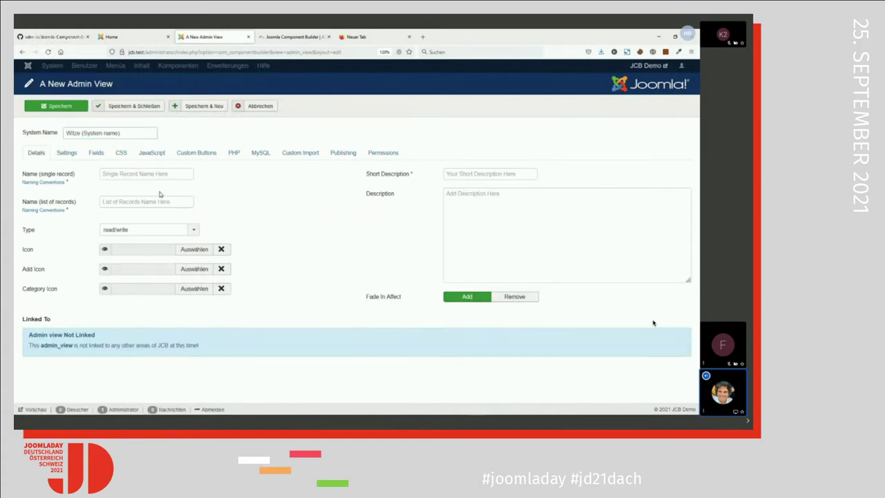
Name the admin view's single record witz and its list of records witze
click(118, 173)
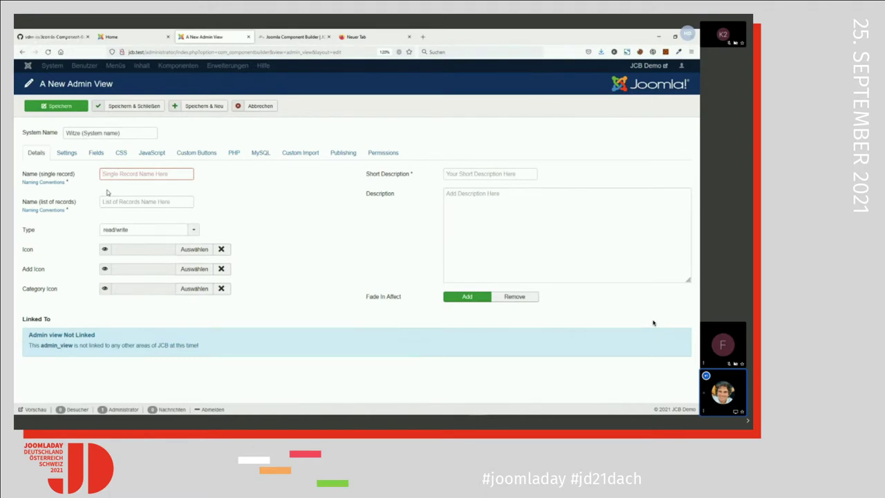
text(wi)
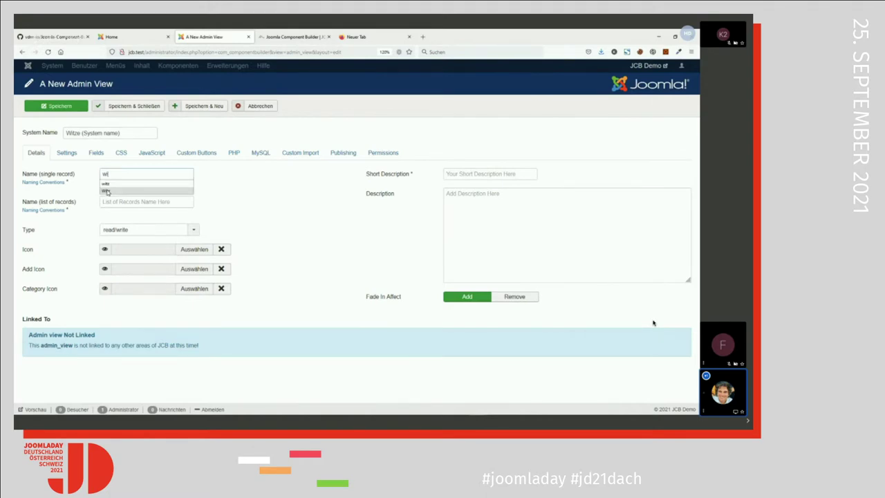
click(107, 190)
key(BackSpace)
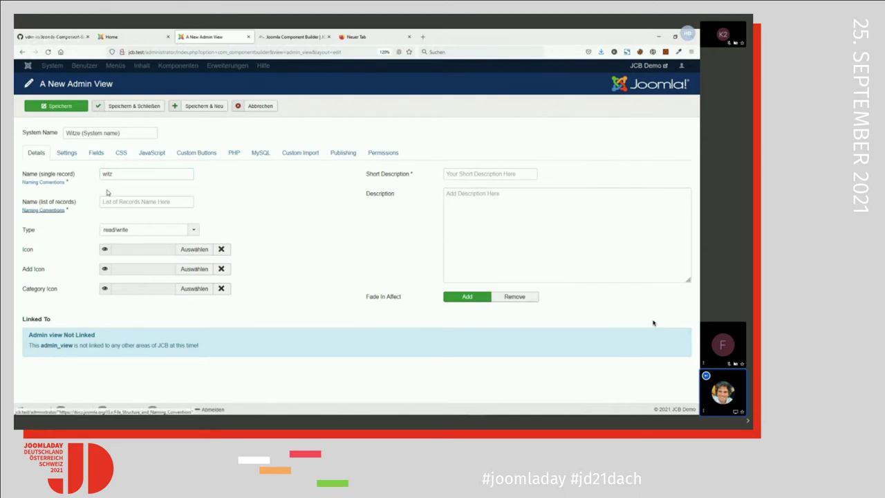
click(155, 201)
text(w)
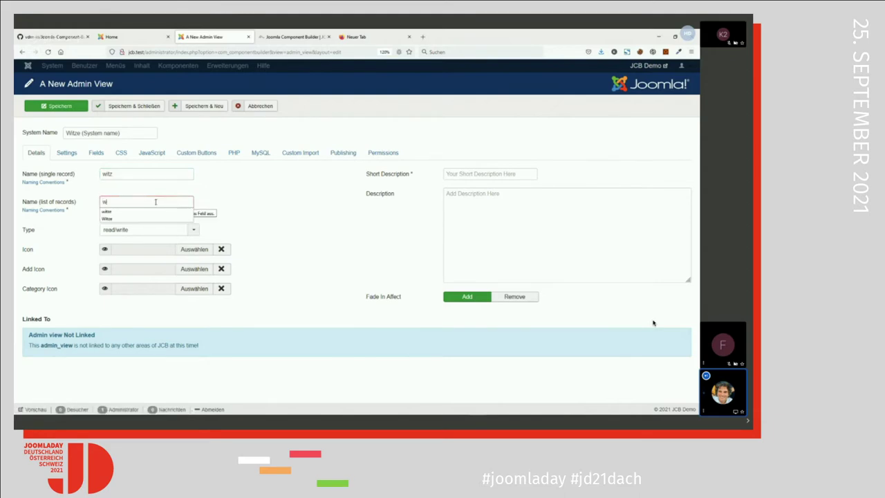
click(119, 212)
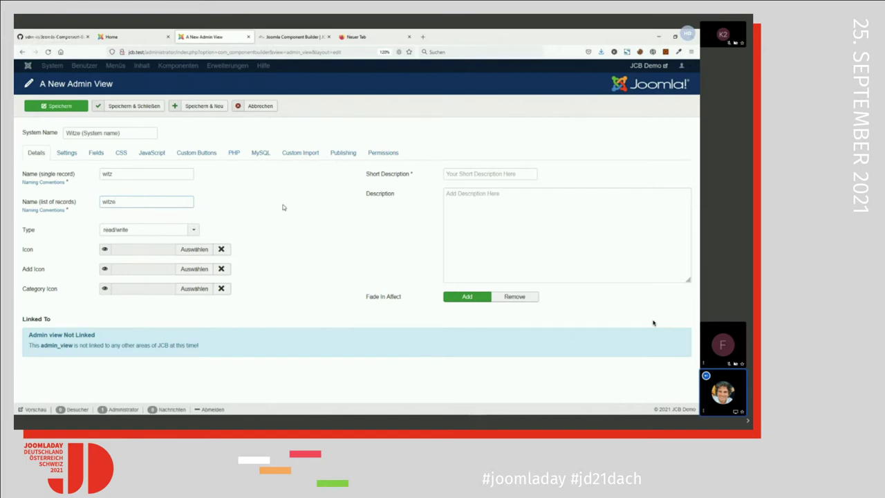
Enter Witze auf der Webseite as the admin view's short description
click(476, 174)
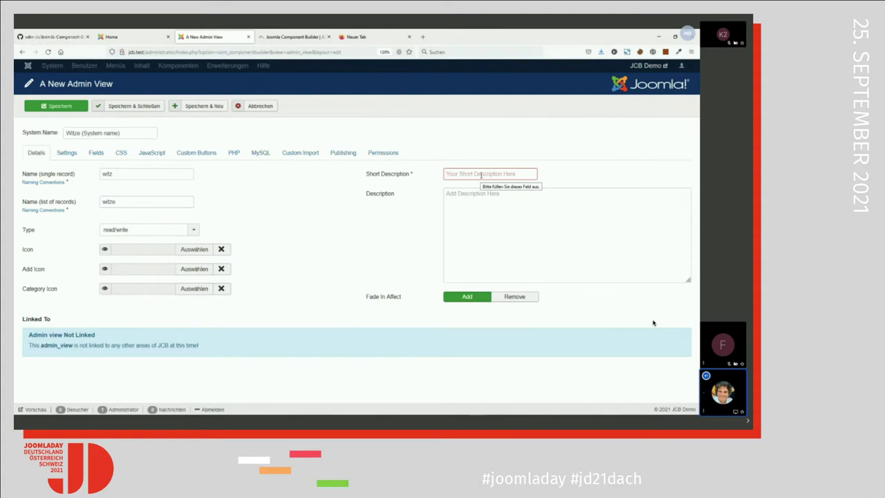
text(W)
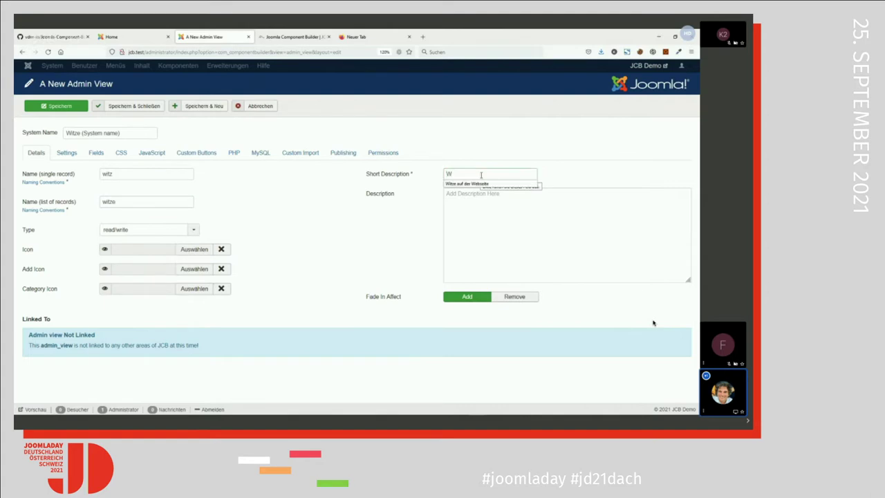
click(470, 184)
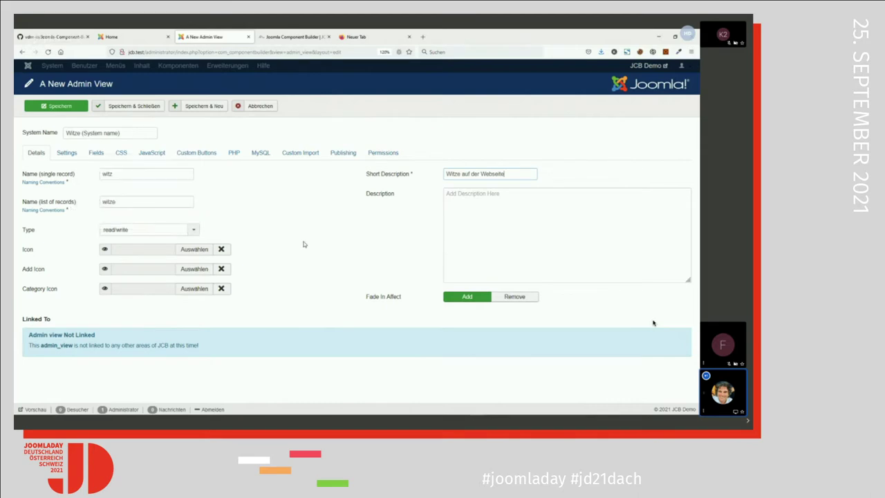
Set the admin view's main icon to icons8-liste-100.png from the vmd image folder
click(193, 249)
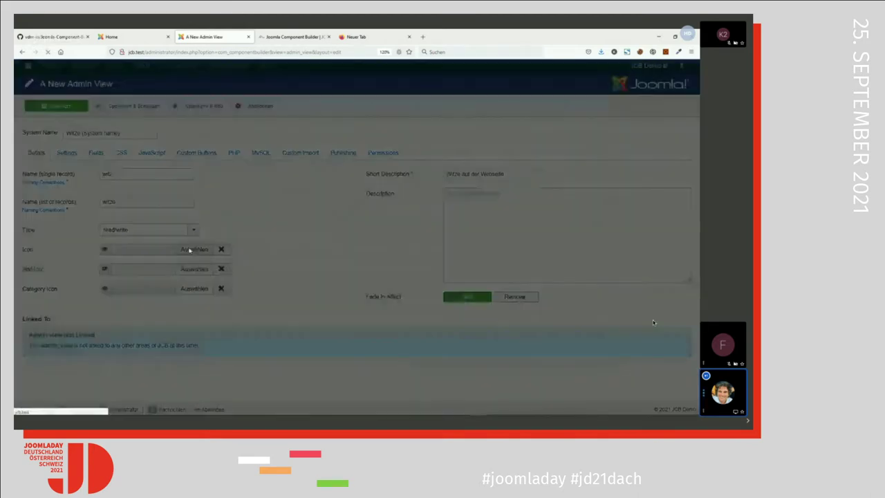
click(266, 173)
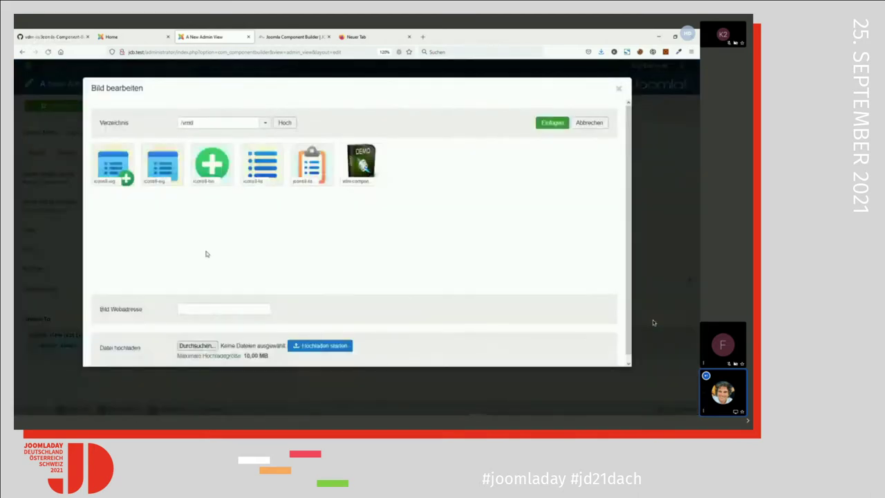
click(258, 166)
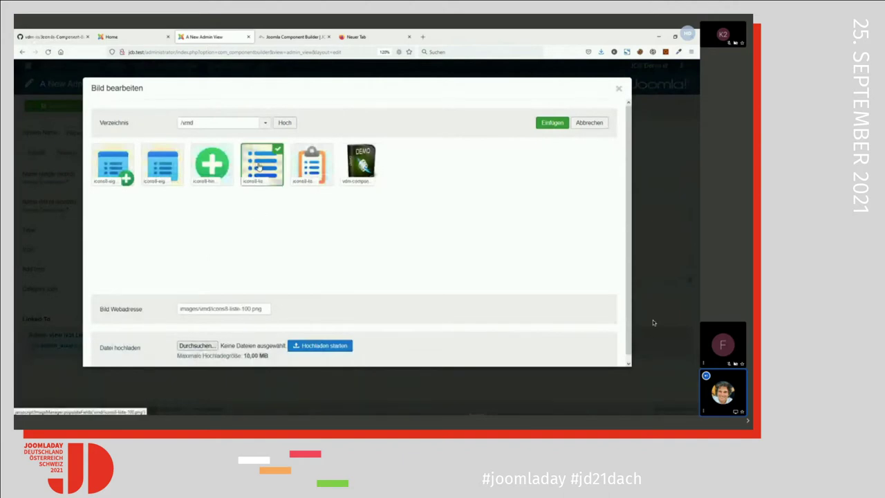
click(547, 124)
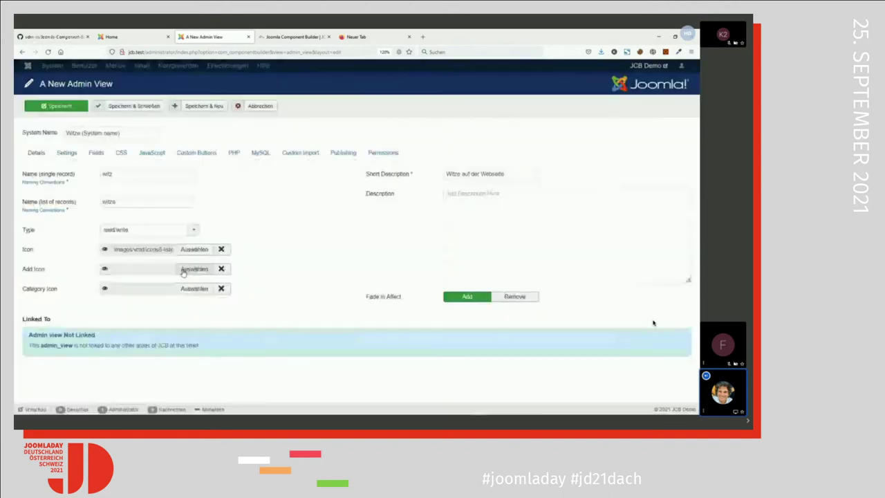
Set the Add icon to the green plus image from the vmd image folder
click(189, 270)
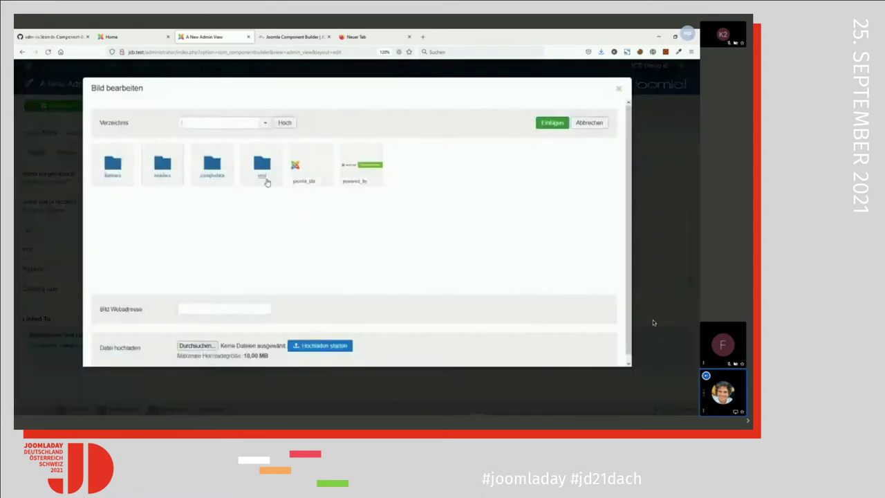
click(263, 166)
click(214, 166)
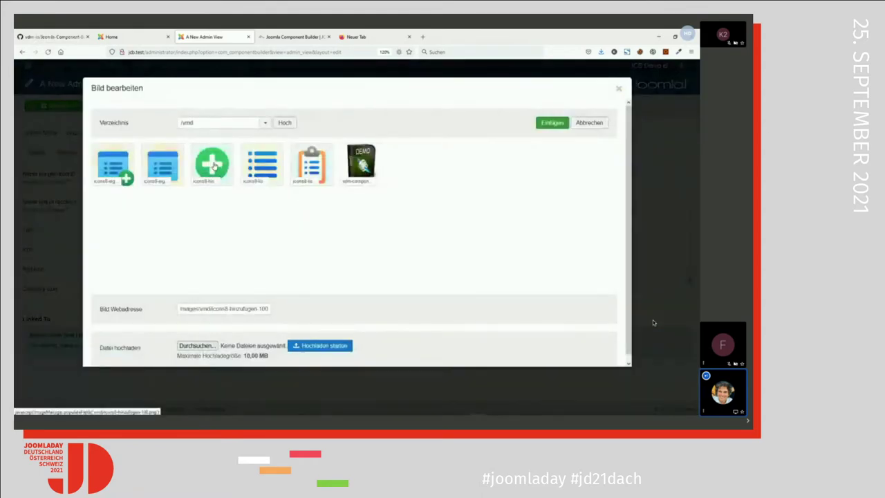
click(552, 123)
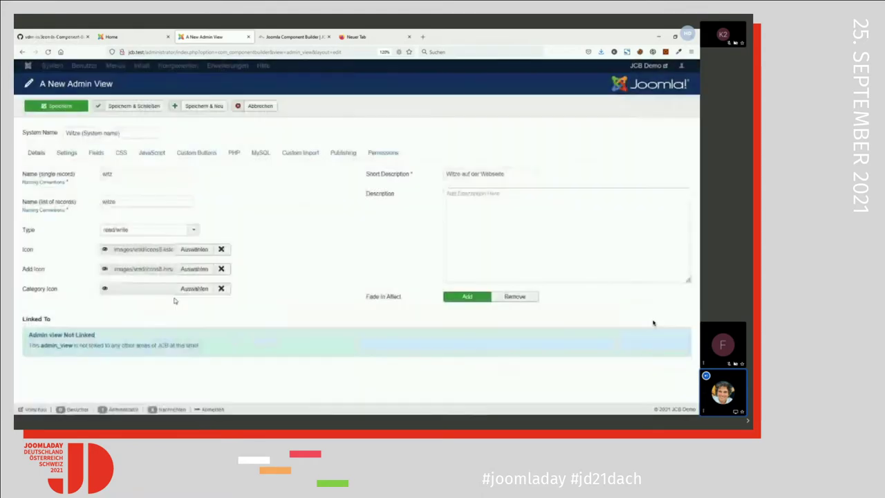
Set the category icon to the clipboard list image from the vmd folder and save the admin view
click(194, 289)
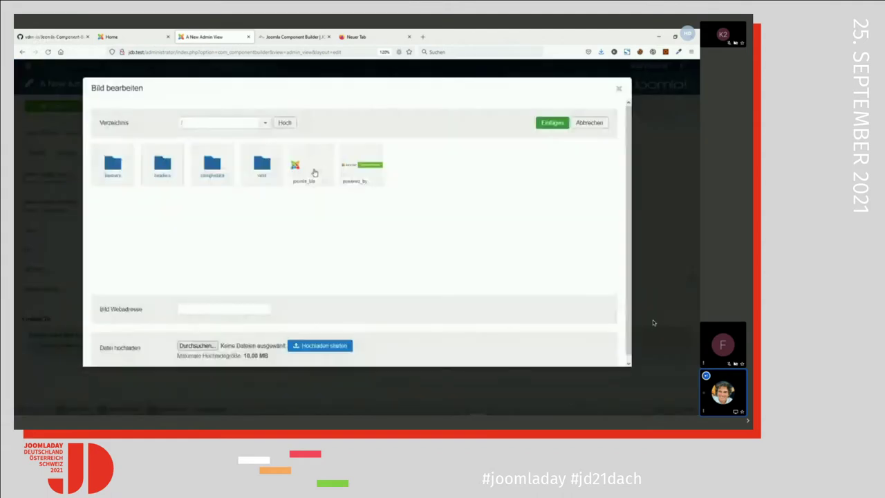
click(263, 164)
click(263, 164)
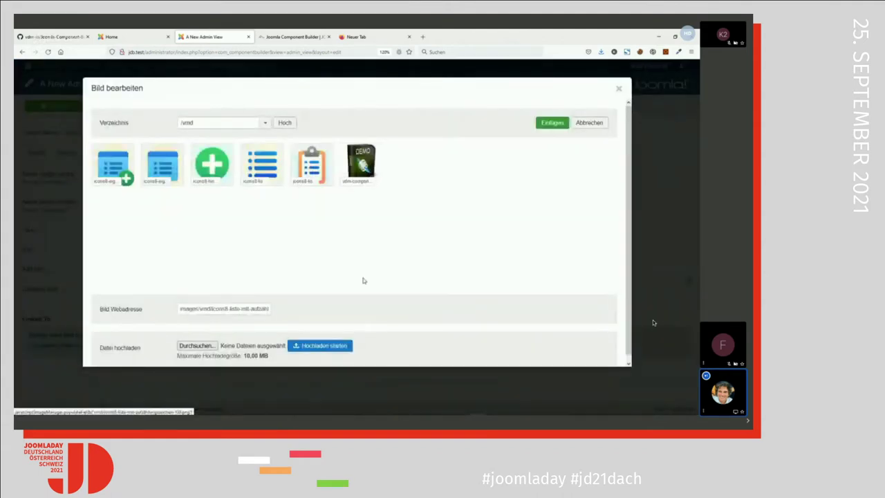
click(552, 122)
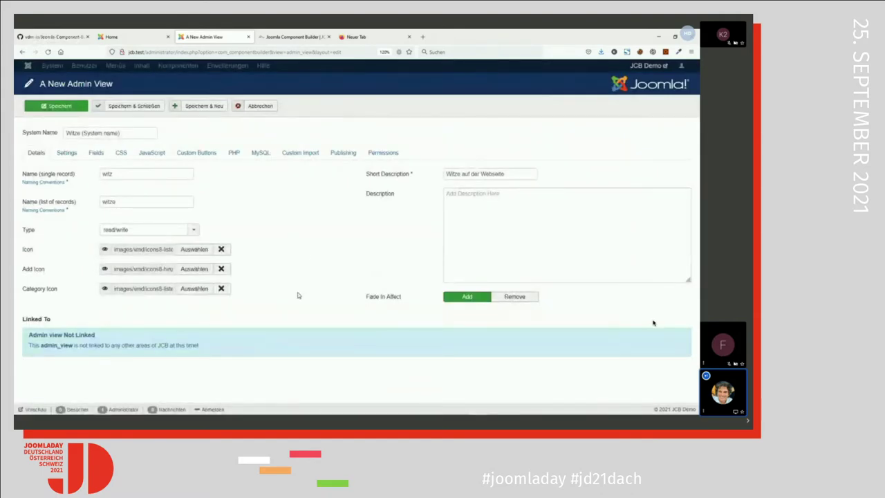
key(ctrl+s)
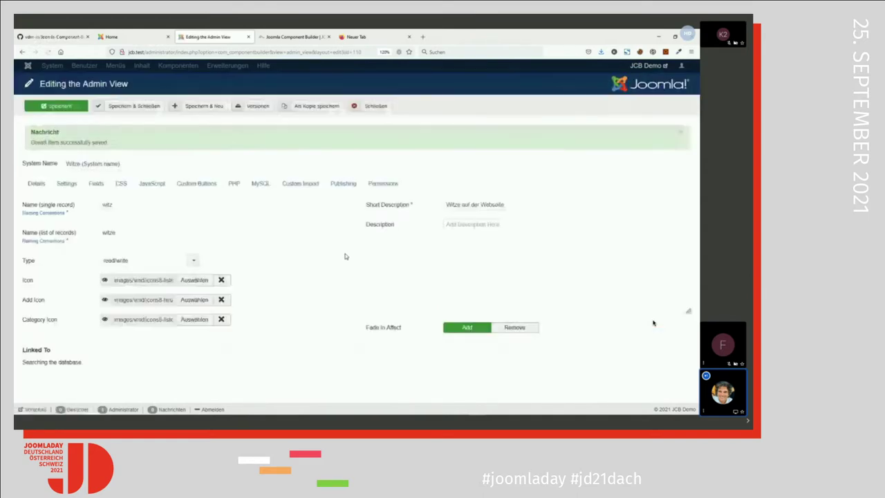
Open a new linked admin fields record for the Witze admin view, accepting the loss of unsaved work
scroll(328, 243, down, 1)
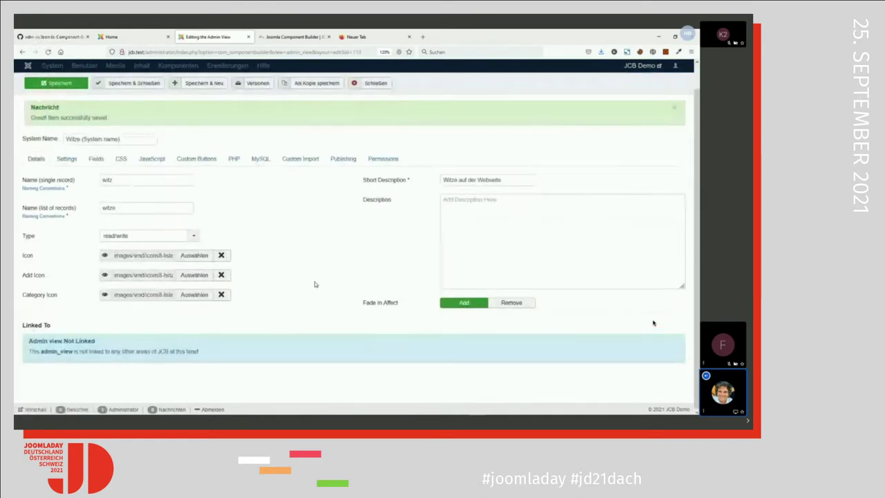
mouse_move(196, 411)
click(93, 161)
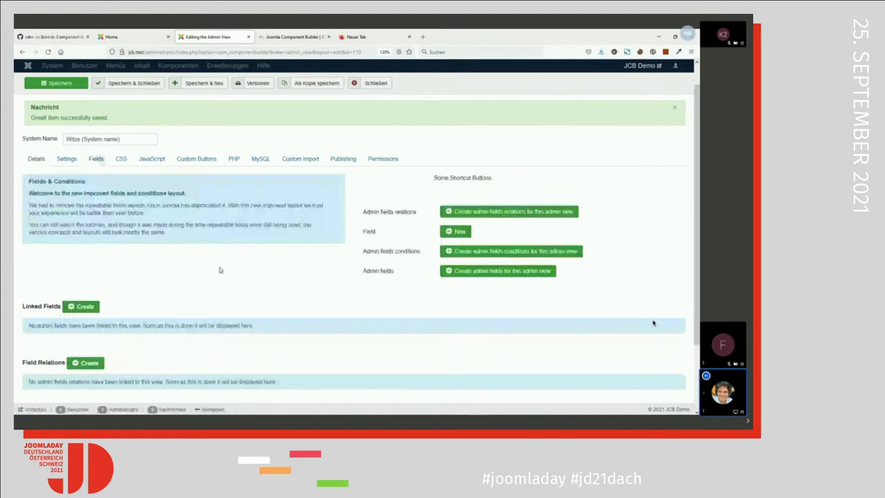
scroll(220, 266, down, 2)
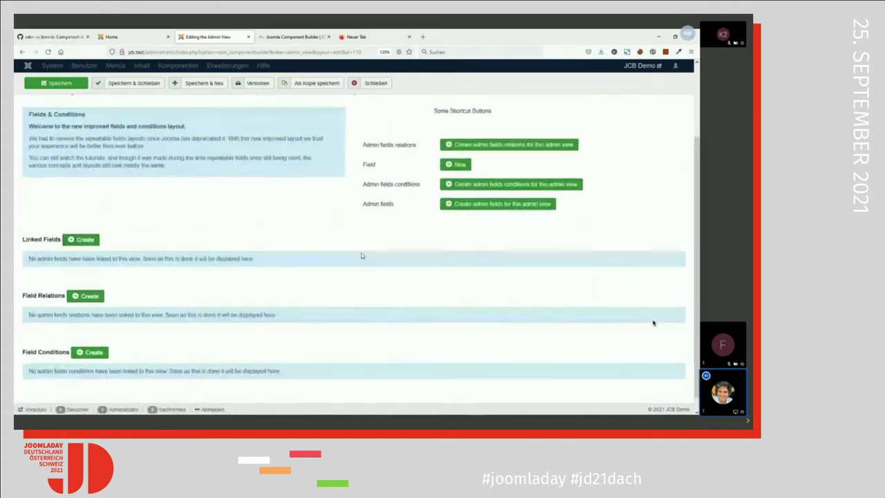
scroll(361, 255, up, 2)
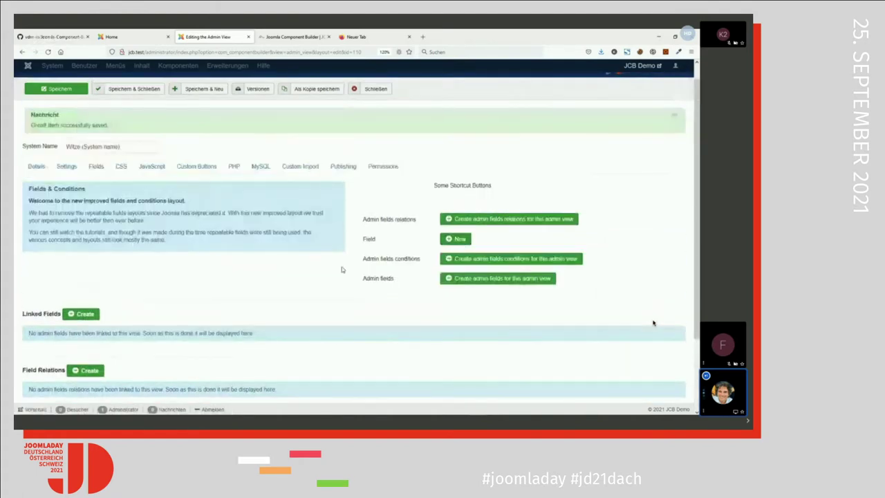
scroll(235, 259, down, 1)
scroll(233, 234, up, 1)
click(86, 316)
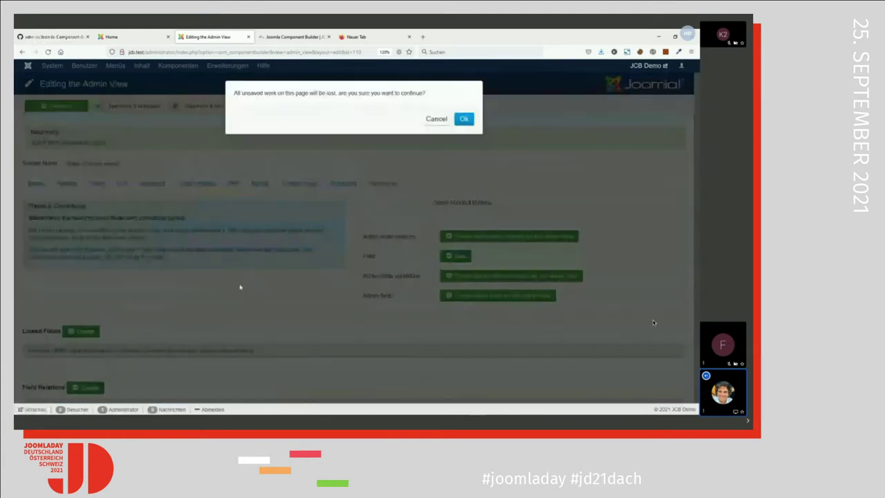
click(464, 118)
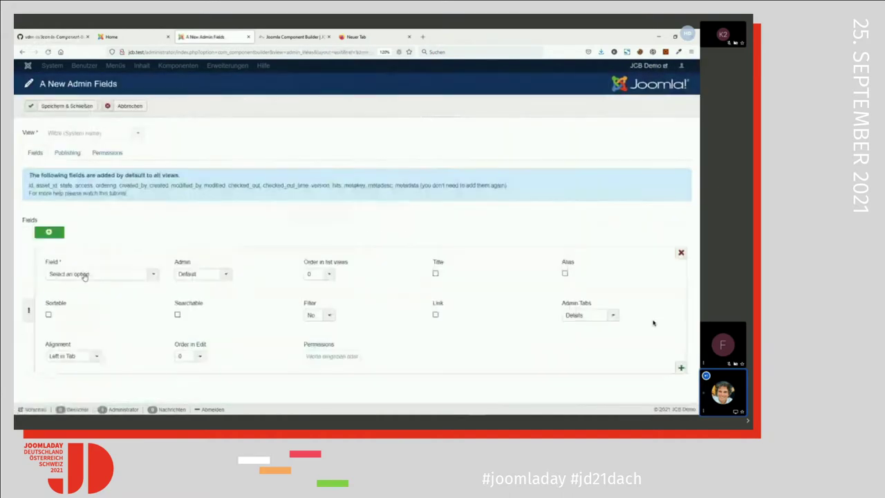
Select the witztext textarea as the linked field, show it in all list views, and set its list order to 1
click(83, 275)
scroll(104, 318, down, 2)
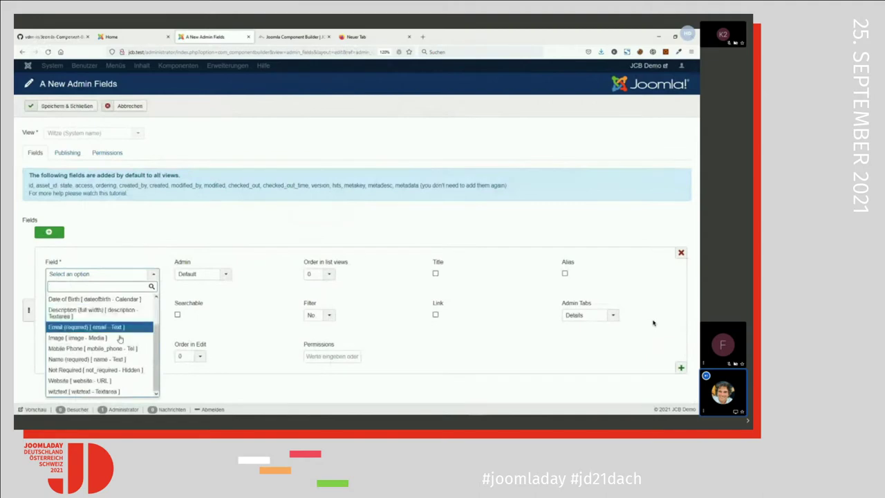
click(76, 392)
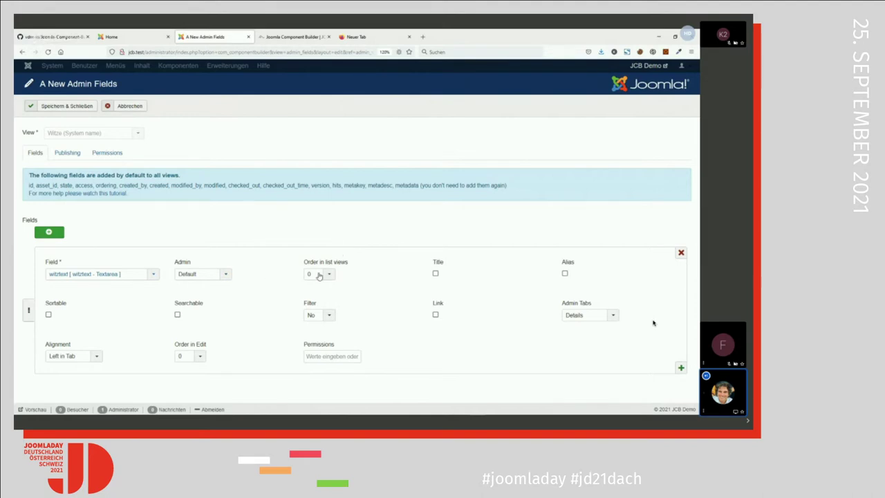
click(204, 275)
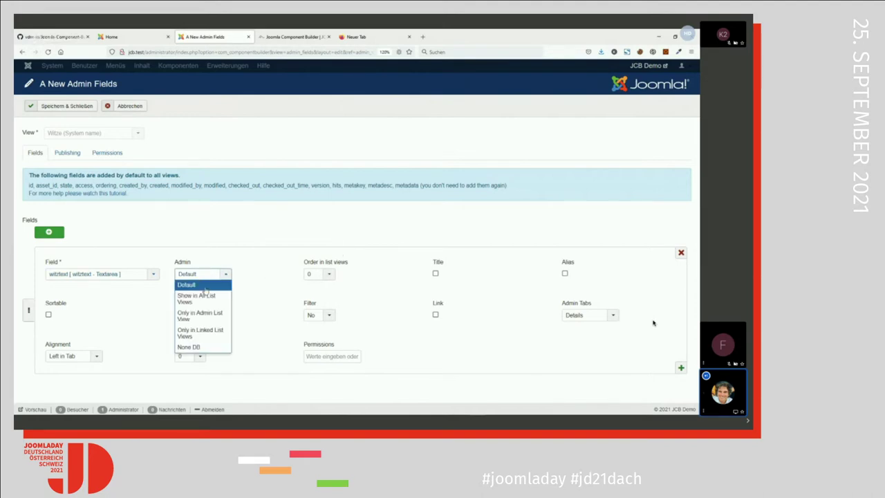
click(203, 299)
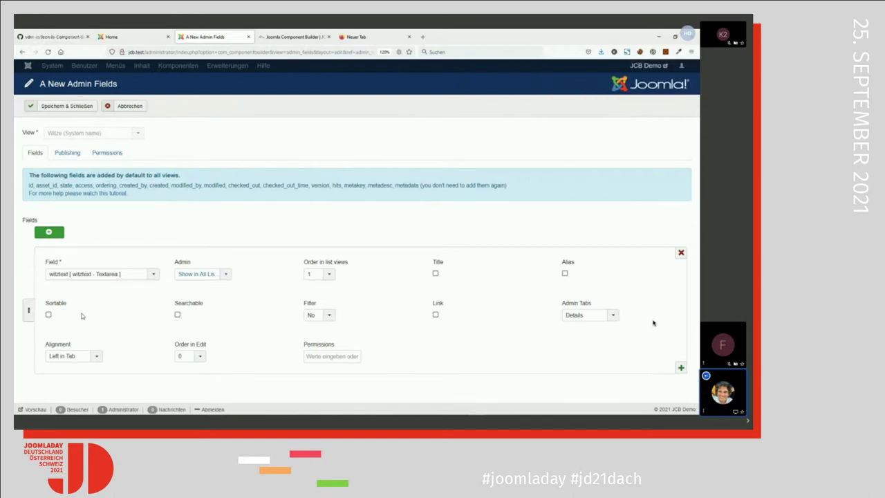
Make the witztext field sortable, searchable, single-filterable and a link, and save and close the admin fields record
click(49, 316)
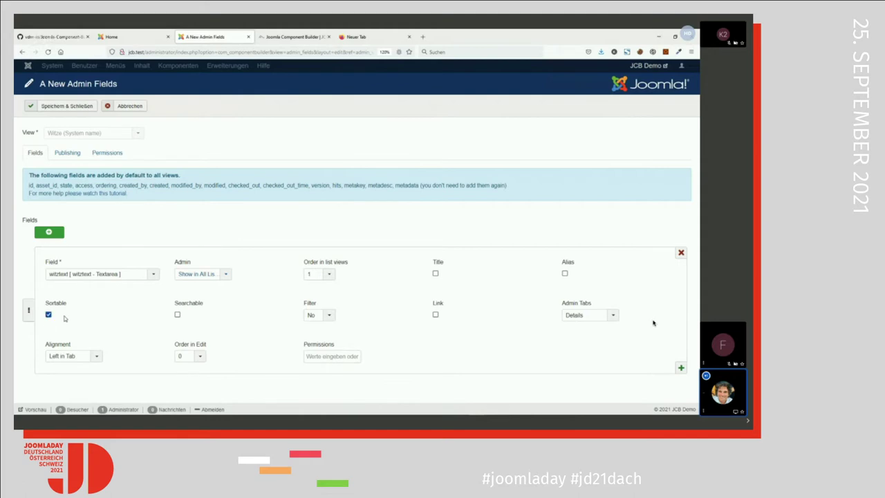
click(177, 315)
click(315, 315)
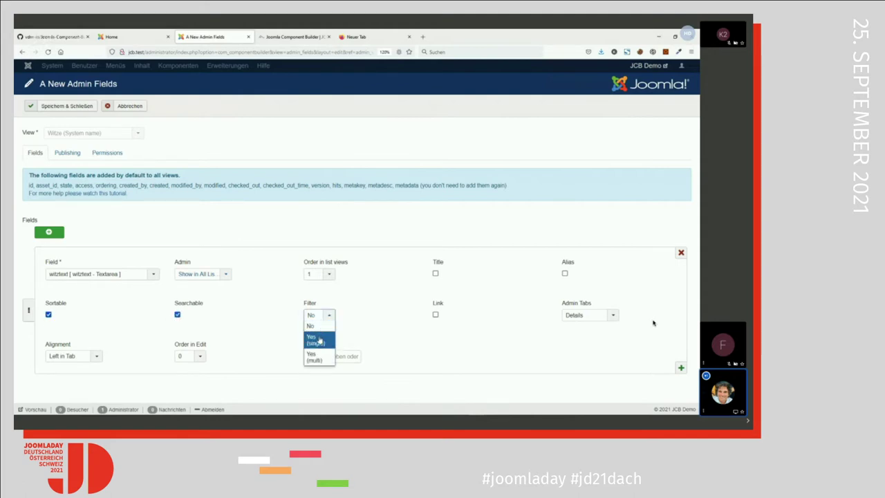
click(315, 339)
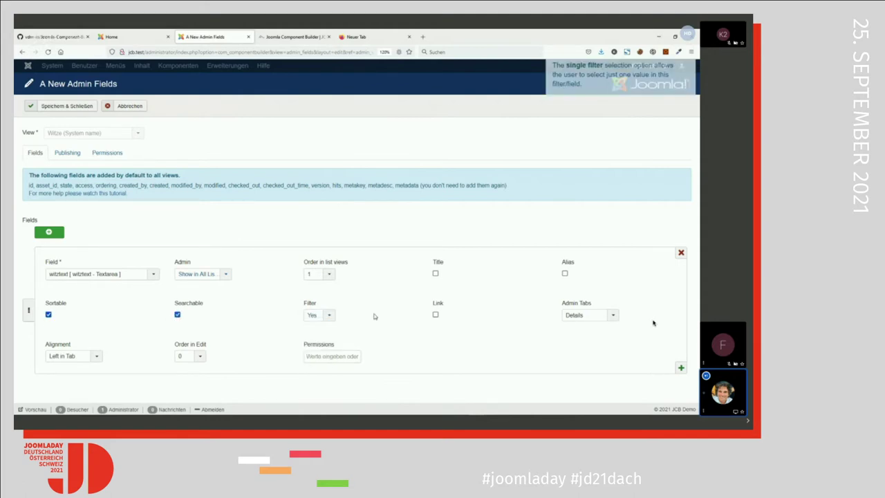
click(435, 315)
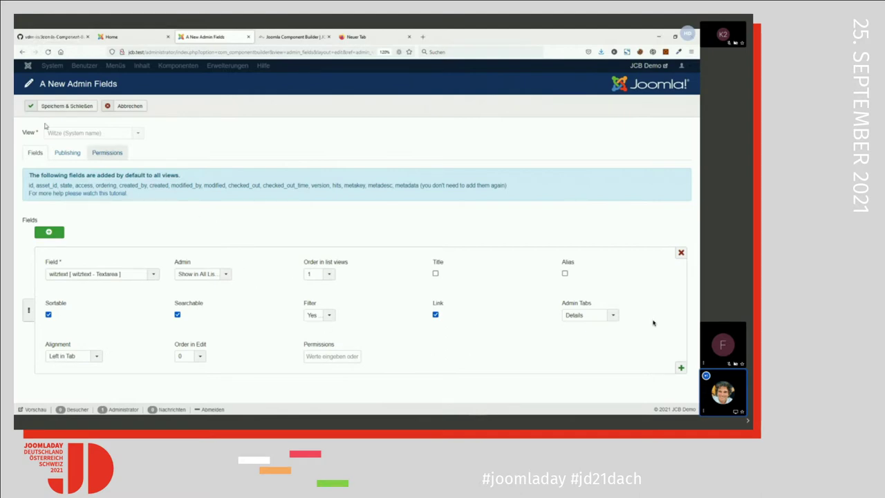
click(67, 107)
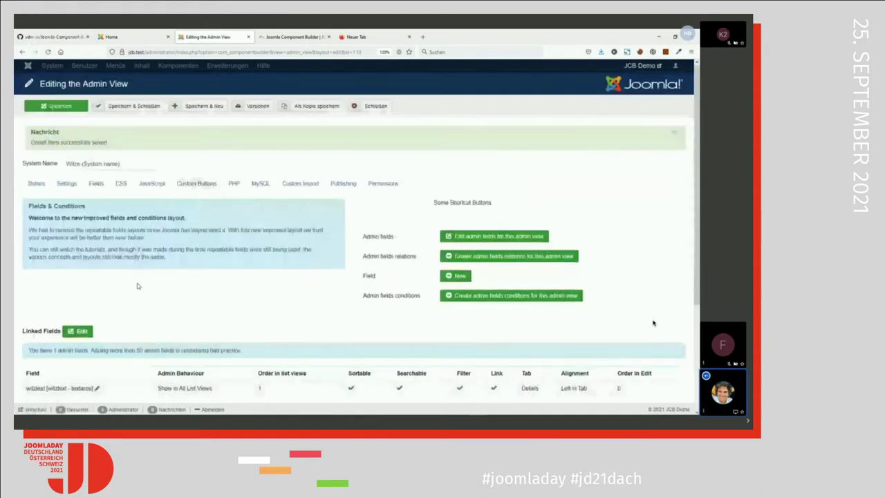
Check the linked fields and details of the Witze admin view, and save and close it
scroll(137, 283, down, 3)
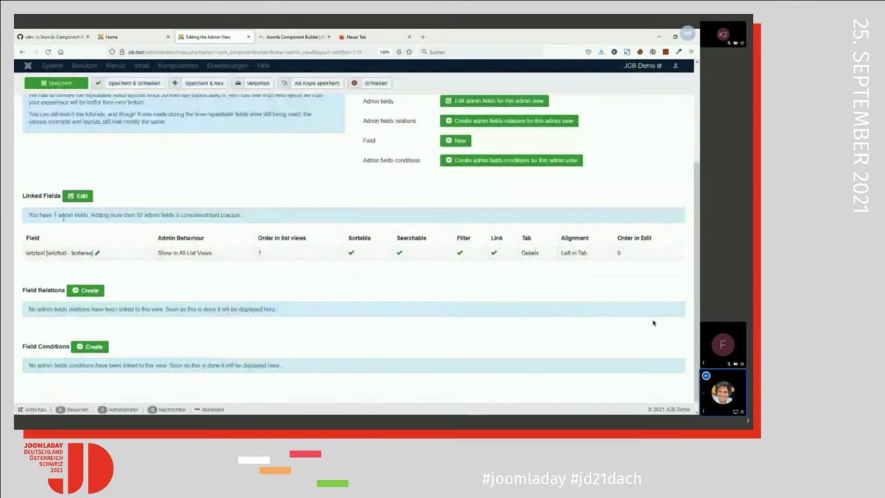
scroll(253, 294, up, 3)
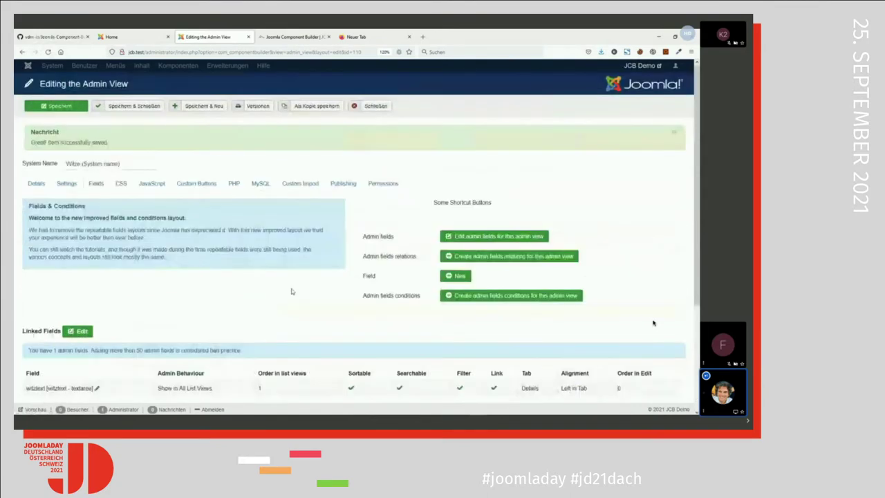
click(36, 184)
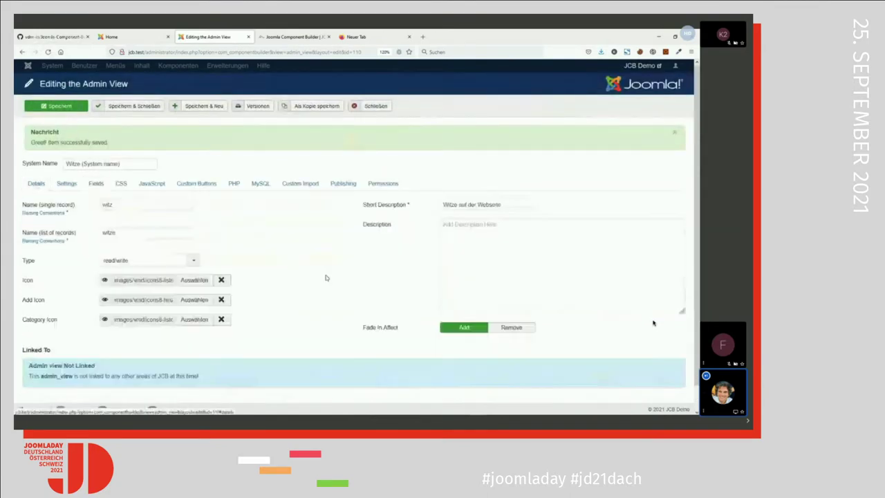
click(128, 105)
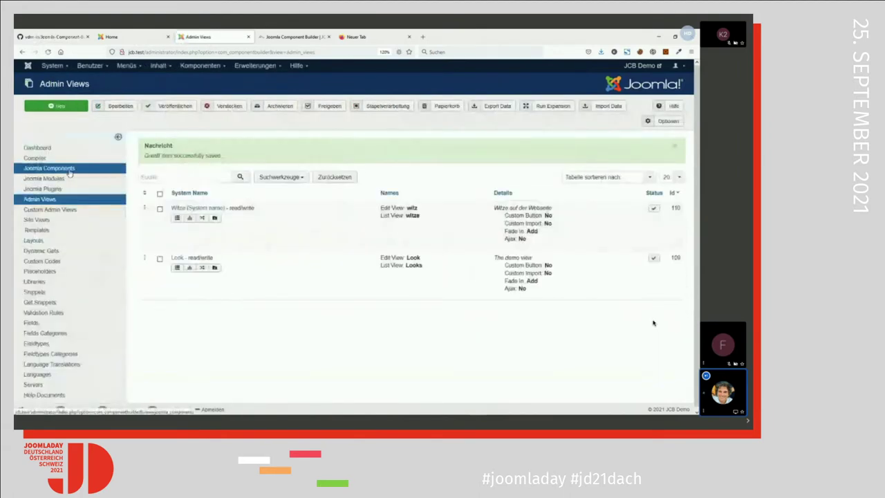
Create a new Joomla component named Witze with the code name jokes
click(69, 171)
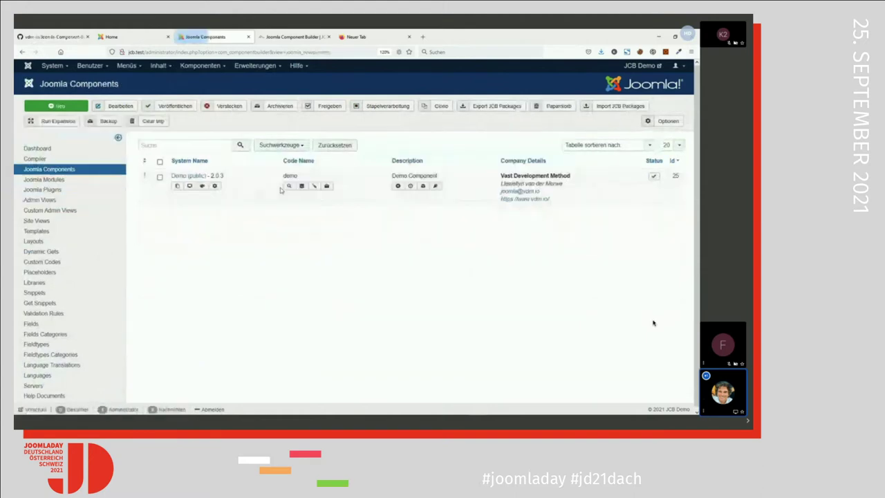
click(57, 105)
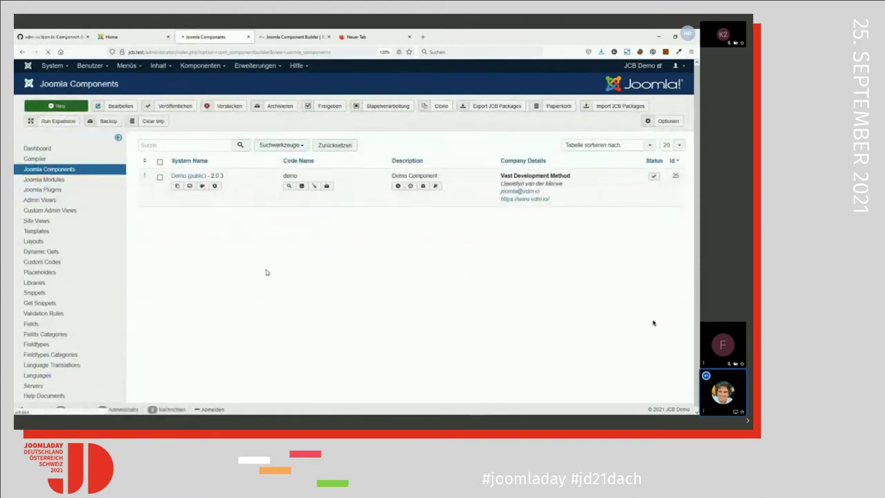
click(161, 175)
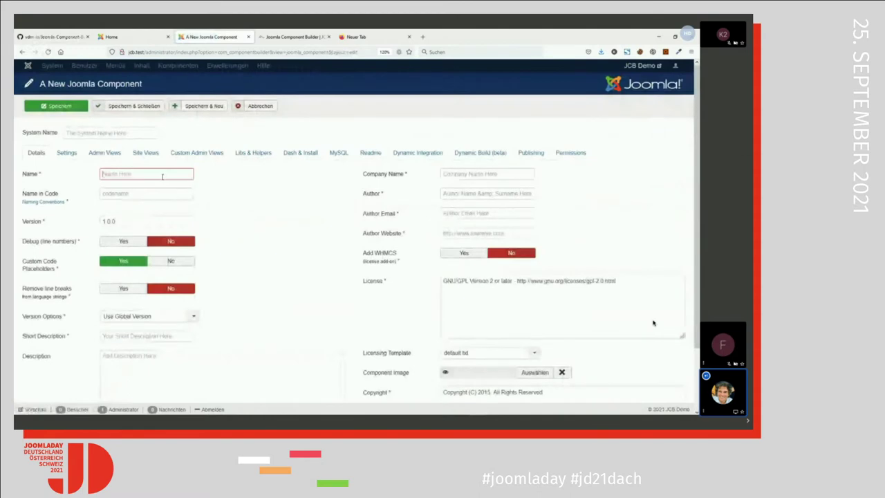
text(W)
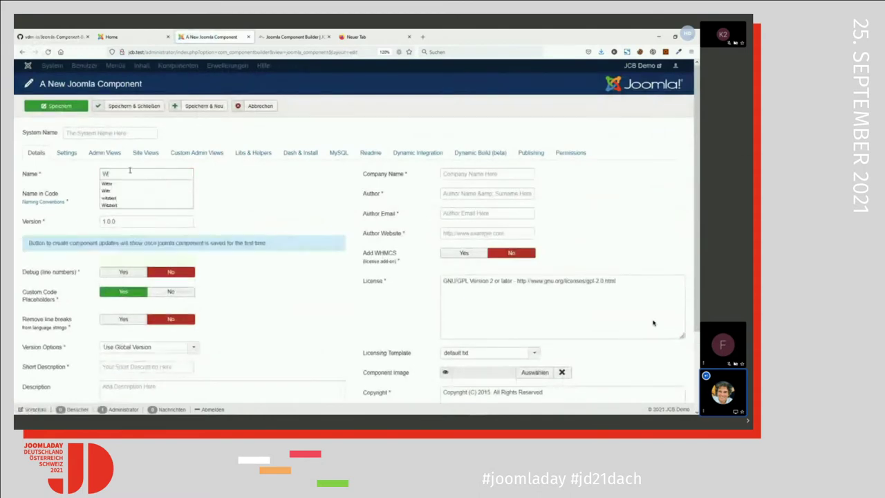
click(125, 184)
click(167, 196)
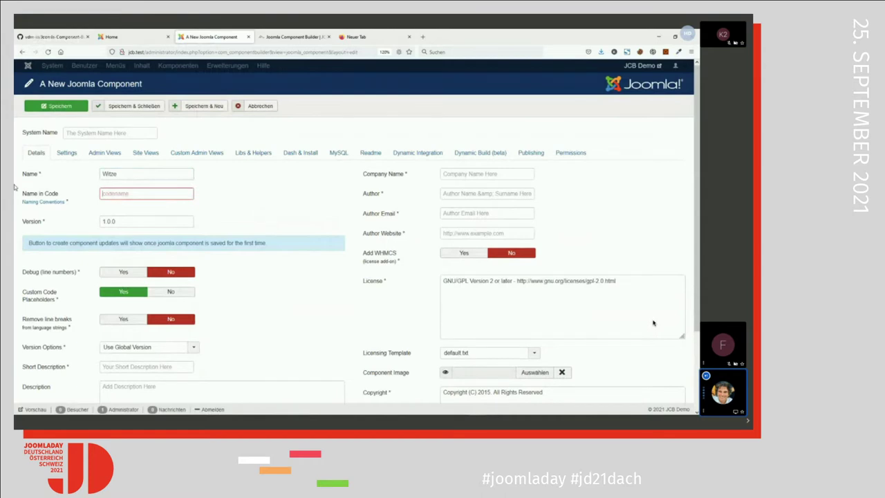
text(jokes)
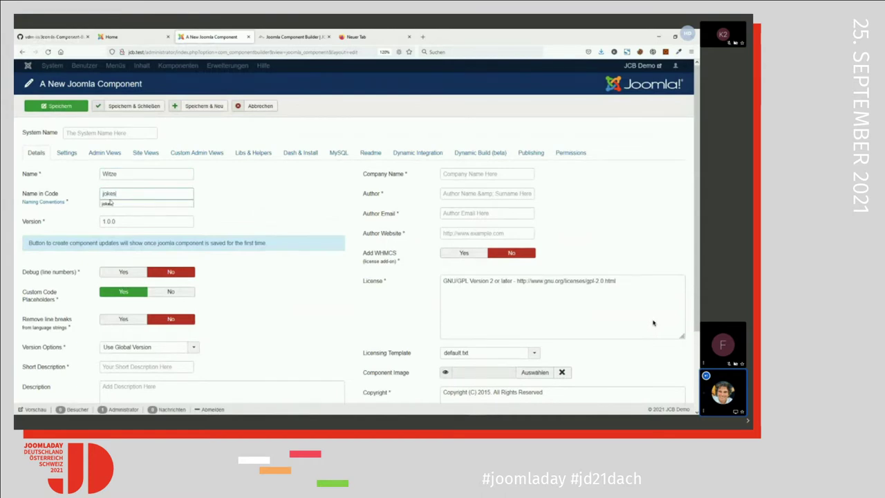
key(Tab)
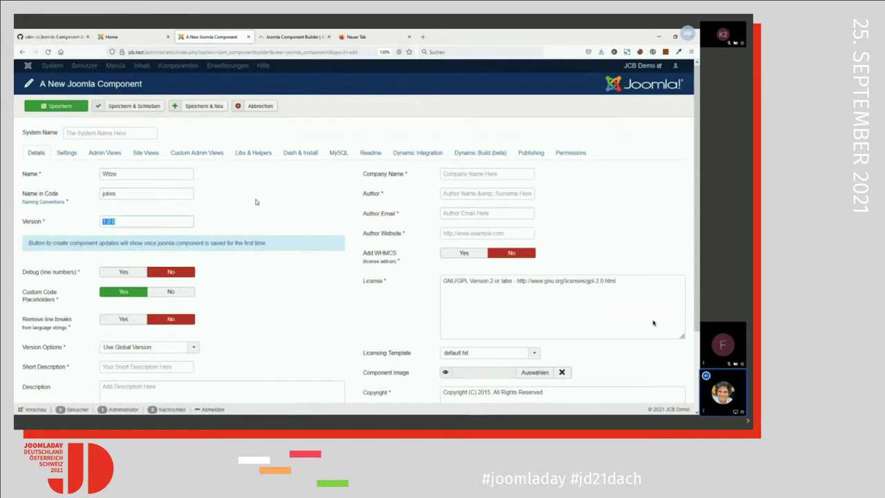
click(468, 175)
text(In)
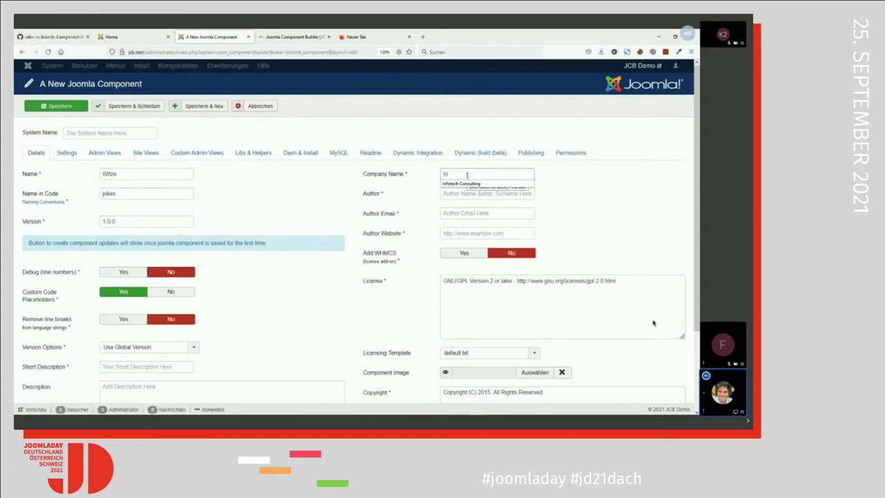
click(461, 183)
click(460, 195)
text(m)
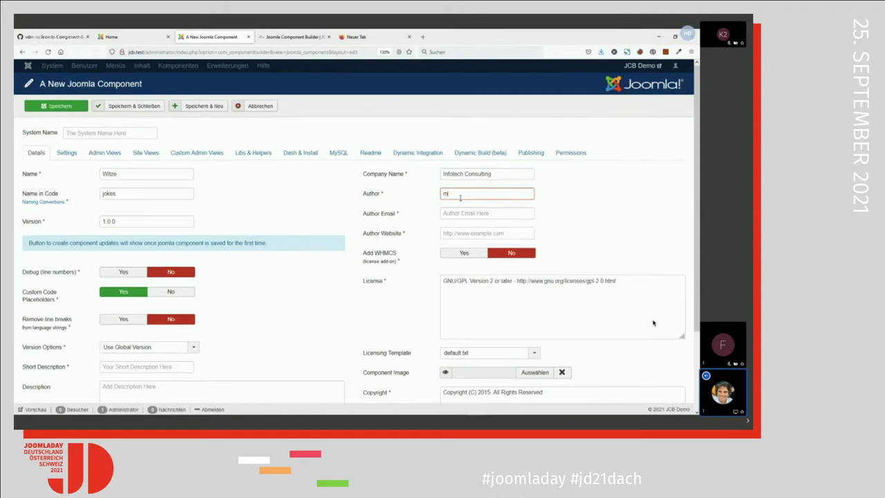
click(461, 204)
click(459, 210)
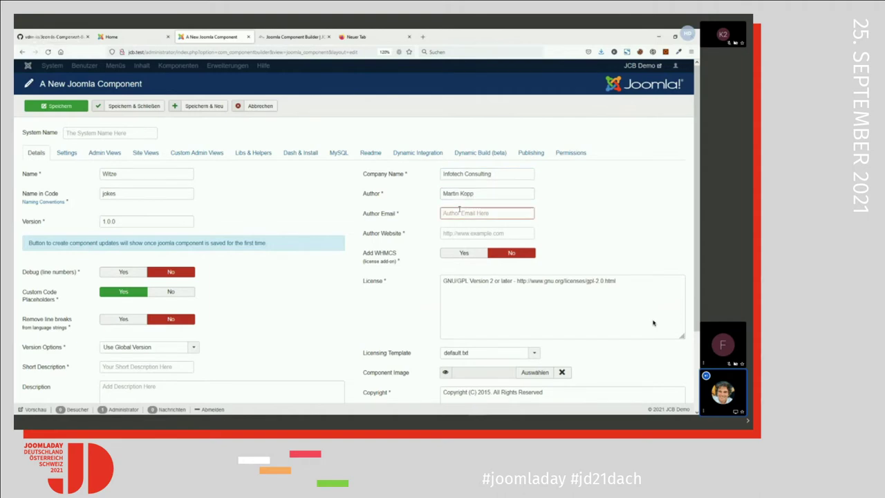
text(k)
click(459, 221)
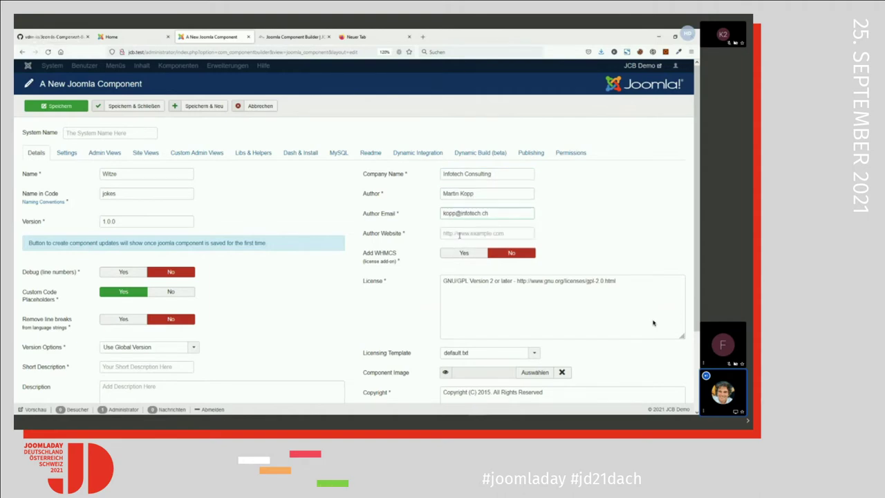
click(460, 233)
text(h)
click(477, 242)
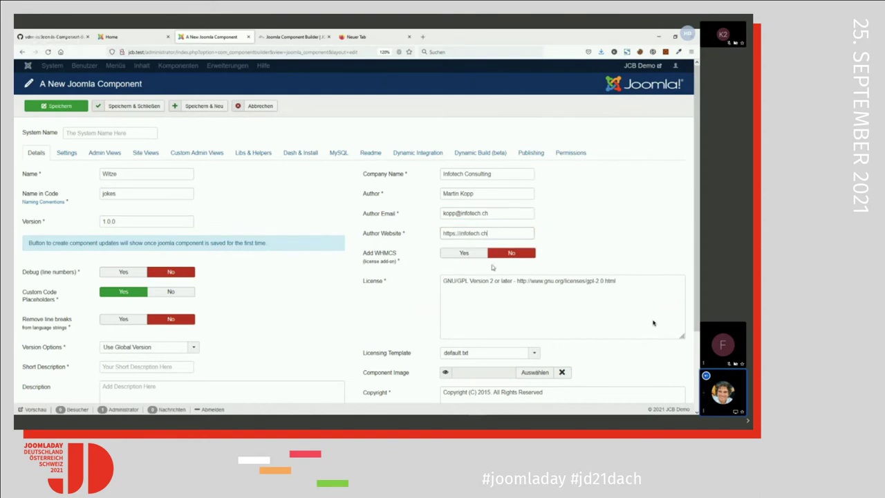
Set the component image to the dark DEMO box picture from the vmd image folder
scroll(653, 323, down, 3)
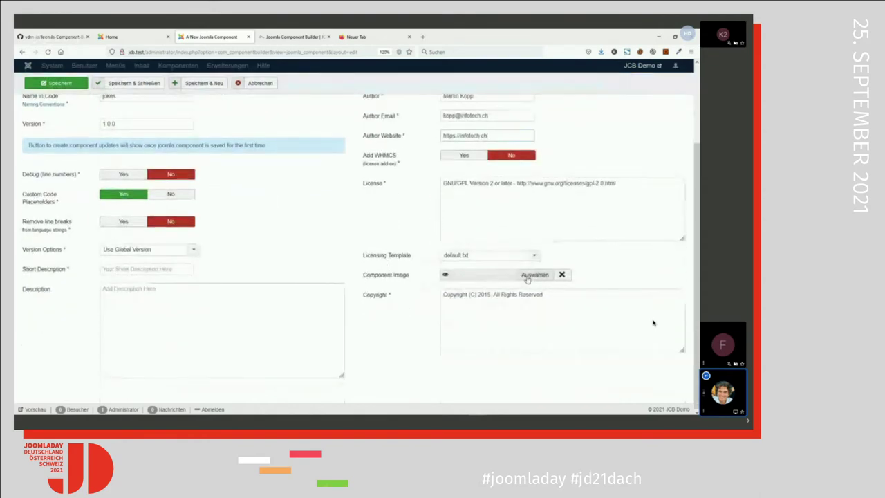
click(535, 276)
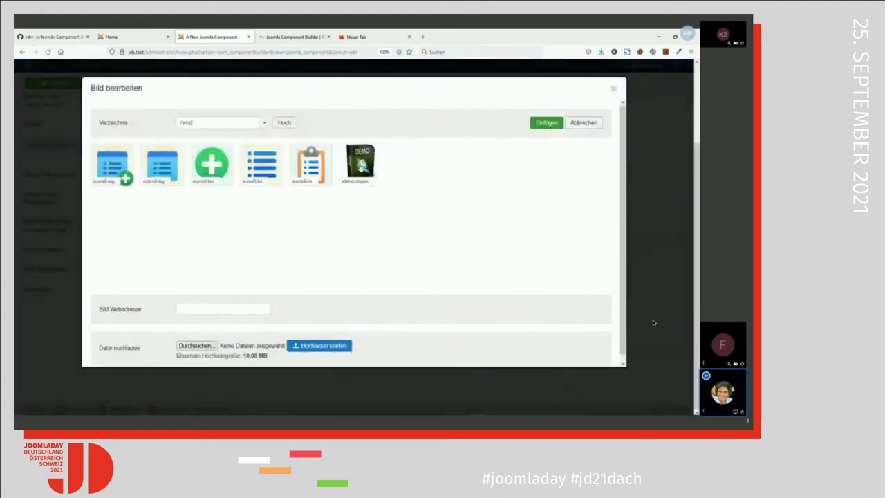
click(361, 166)
click(546, 122)
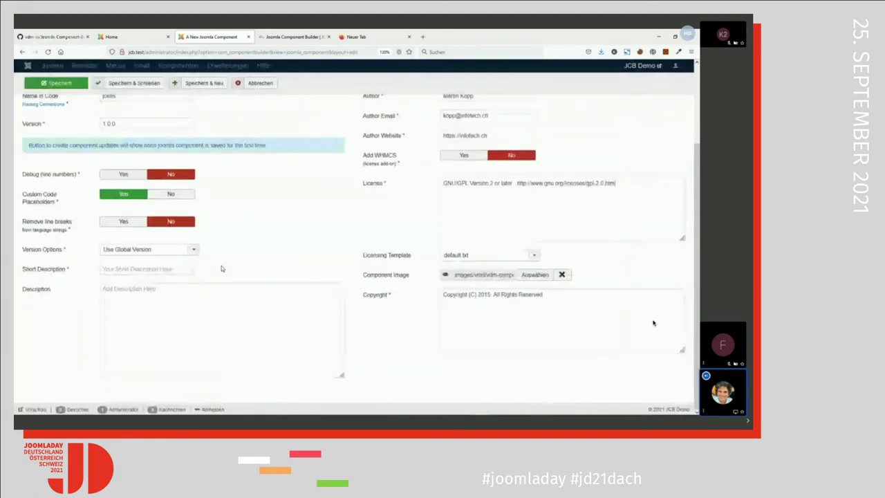
Enter "Witze auf der Webseite" as the component's short description and save the component
scroll(221, 265, up, 2)
scroll(207, 268, down, 2)
click(160, 270)
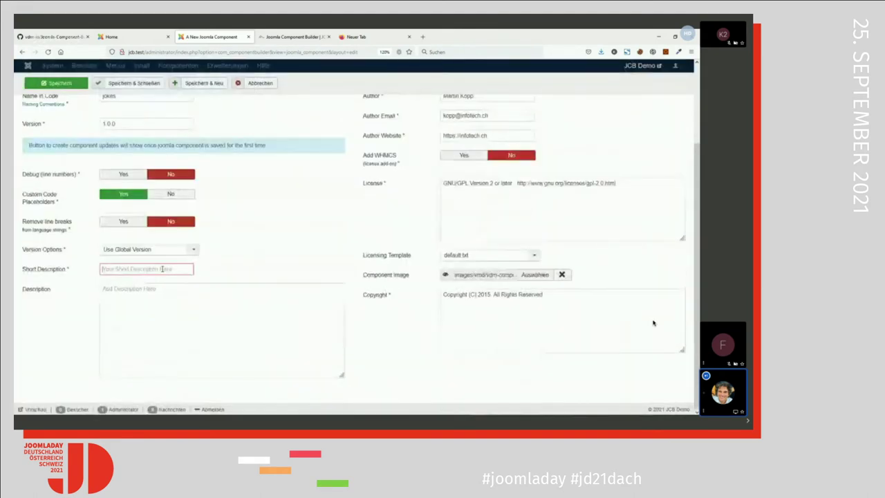
text(Witze auf der Webseite)
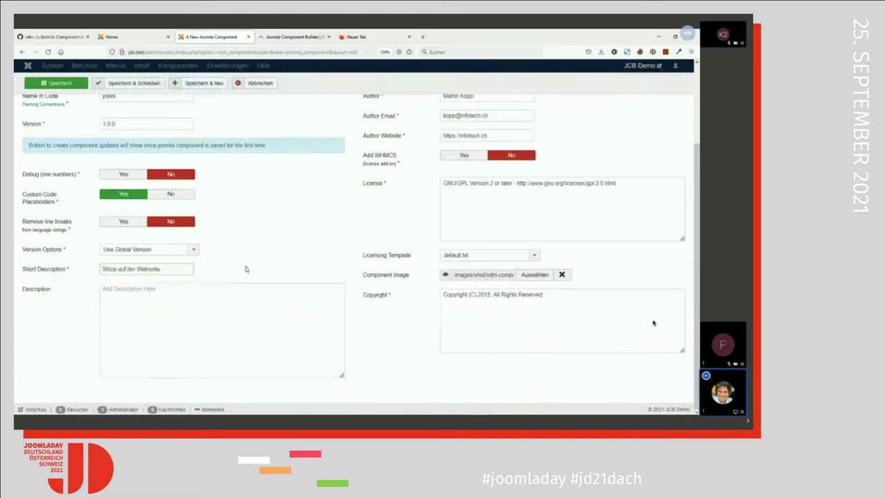
scroll(263, 284, up, 3)
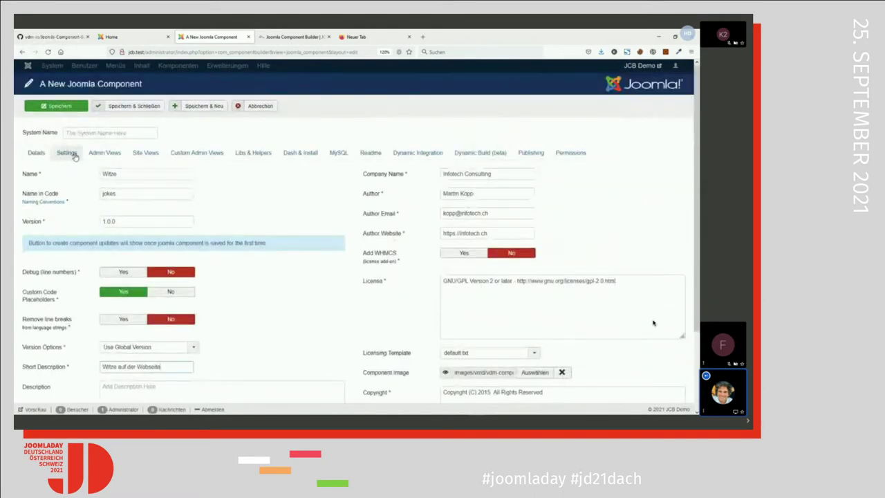
click(62, 105)
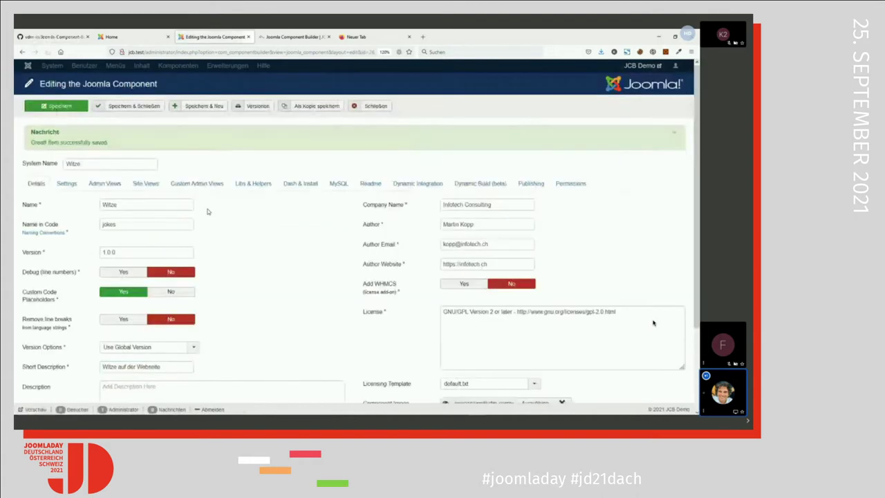
Open a new linked admin views record for the Witze component, accepting the loss of unsaved work
click(104, 183)
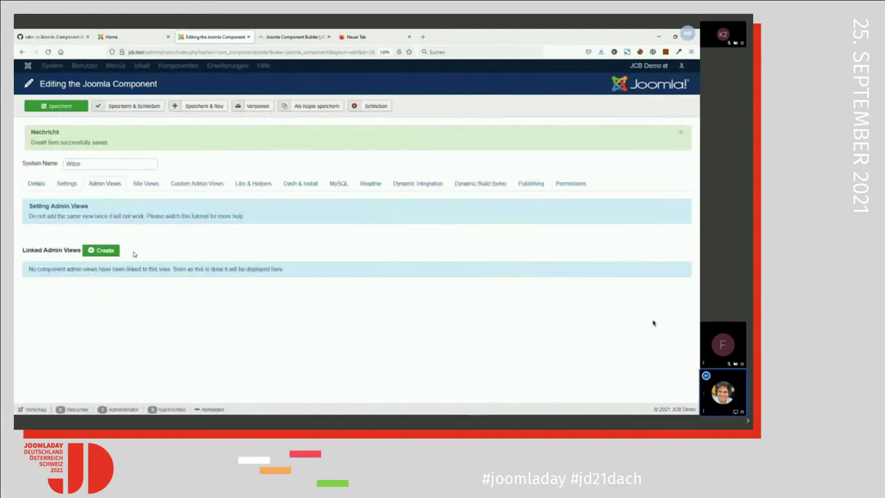
click(100, 251)
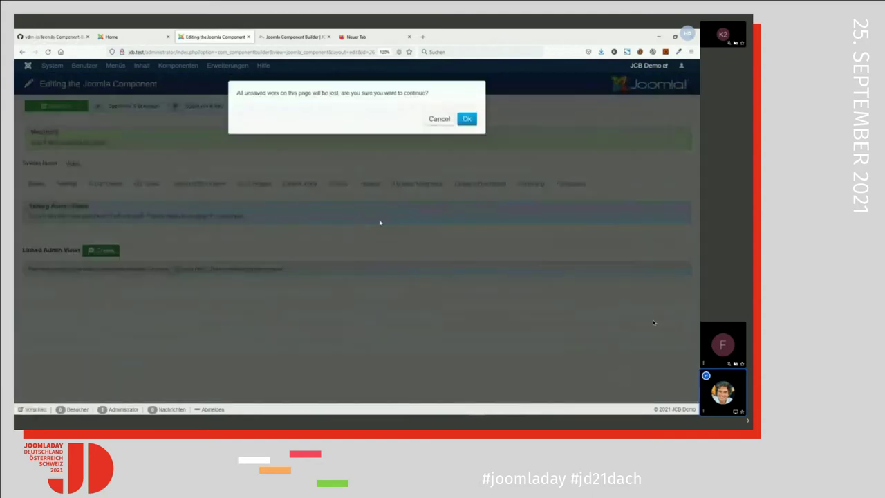
key(Return)
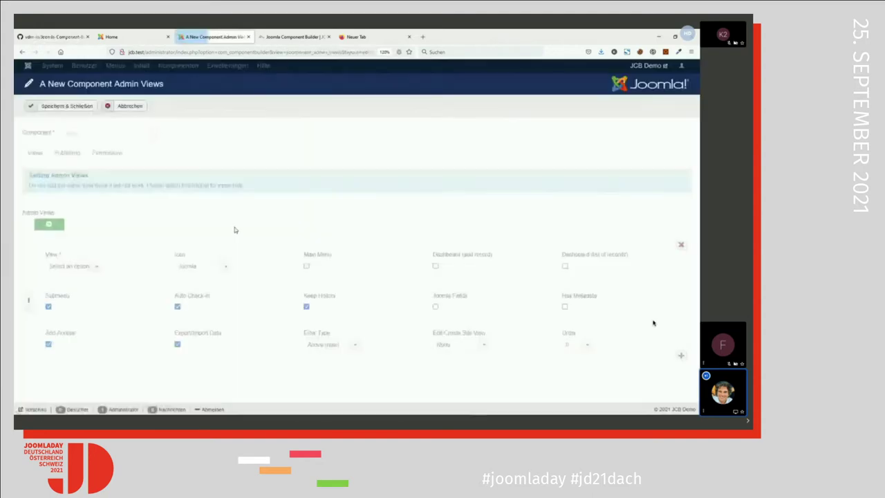
Select the Witze admin view and enable its dashboard add record, dashboard list of records and metadata options
click(73, 266)
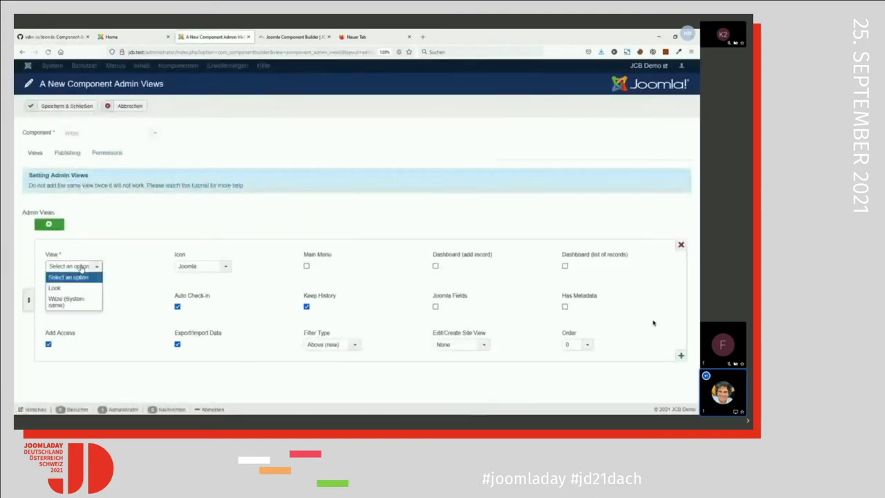
click(76, 303)
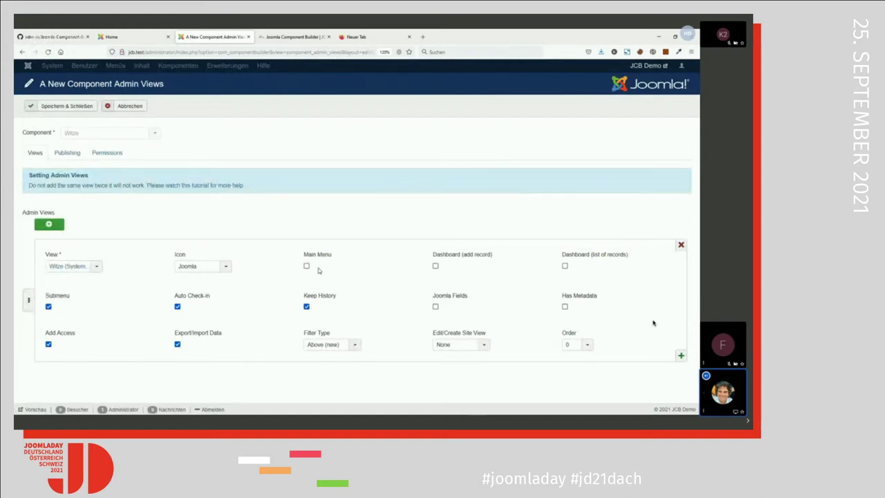
click(436, 265)
click(565, 267)
click(565, 306)
Set the view's Edit/Create Site View to Add, then save and close both the admin views record and the component
click(458, 346)
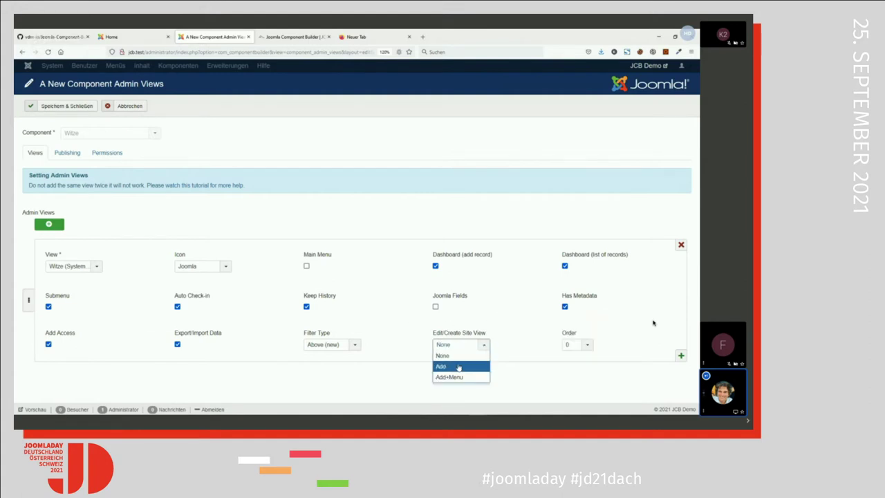
click(458, 368)
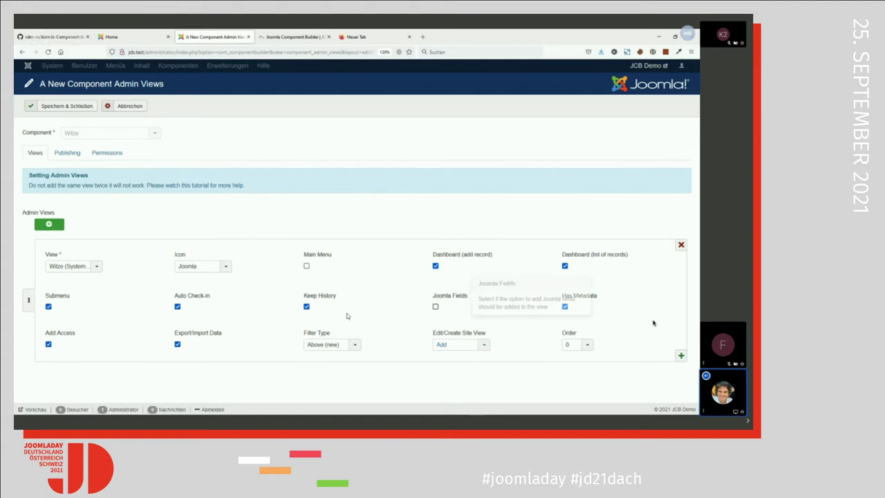
click(75, 106)
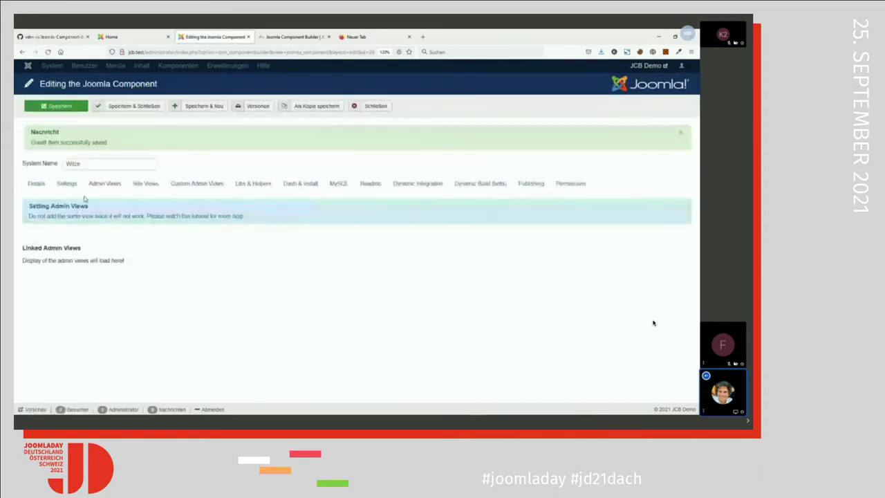
click(132, 109)
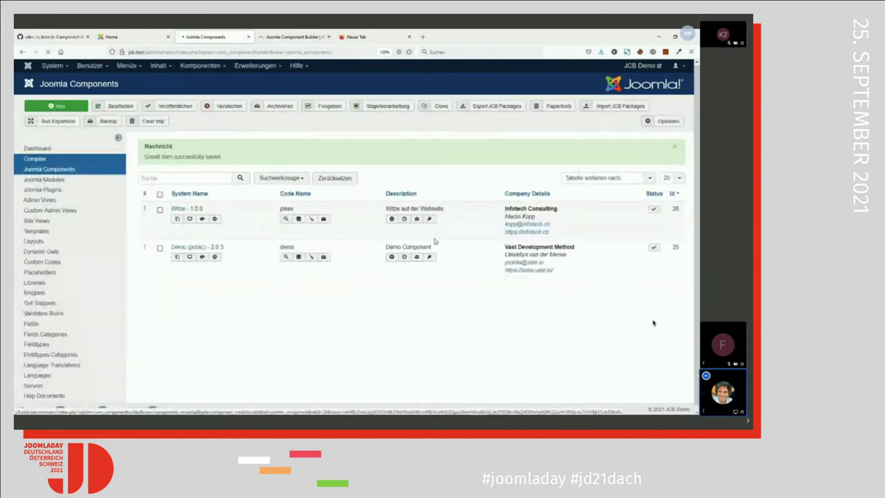
Compile the Witze component with the default compiler options
click(41, 160)
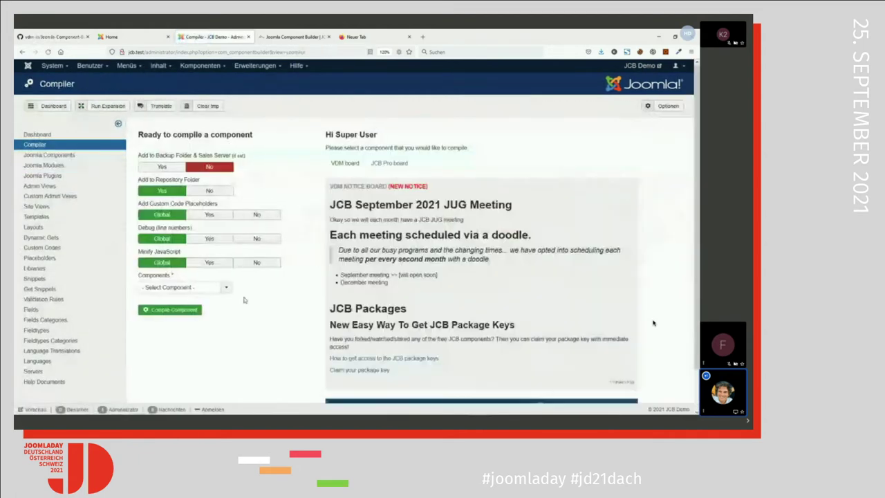
click(177, 288)
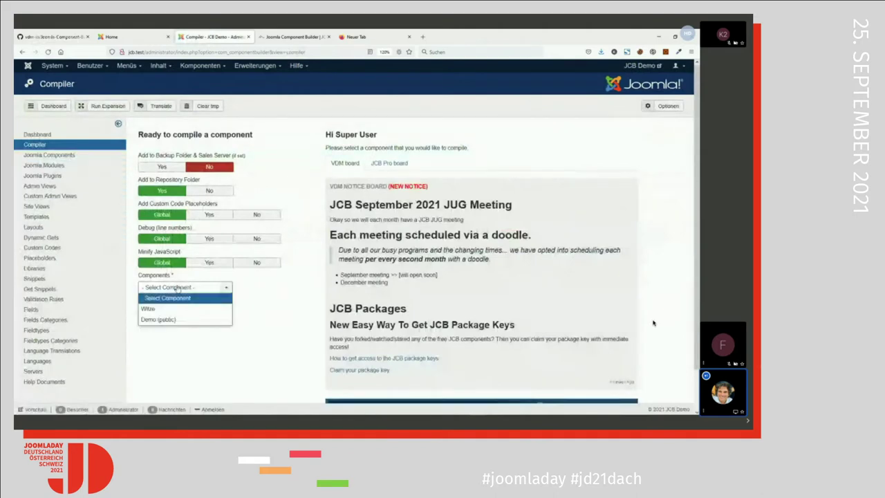
click(179, 288)
click(179, 289)
click(170, 309)
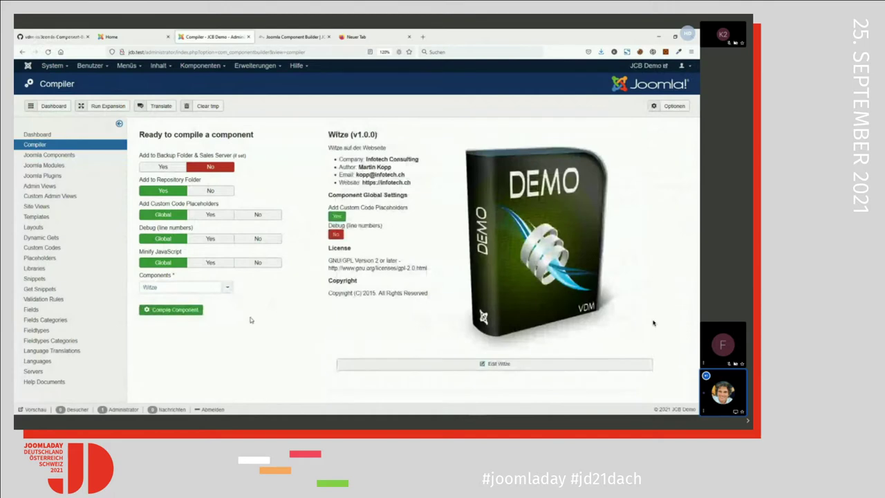
click(164, 311)
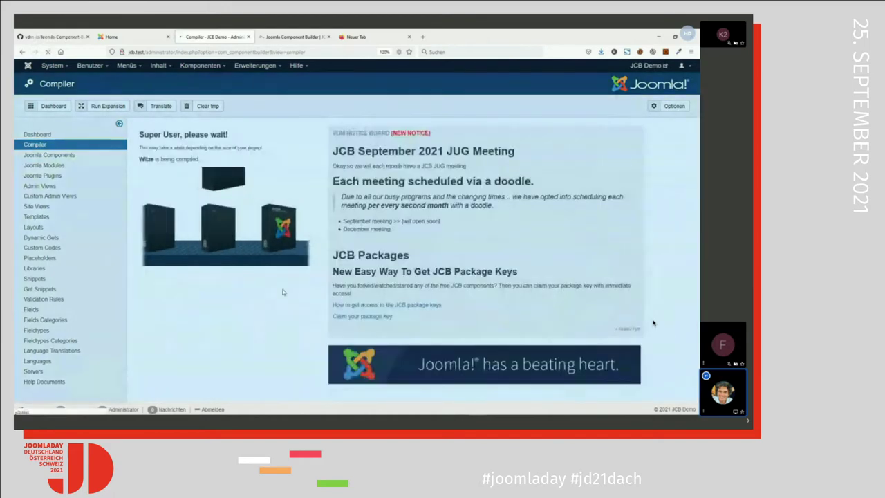
Look through the build report and install the compiled com_jokes_v1_0_0__J3 package on this Joomla website
scroll(346, 287, down, 1)
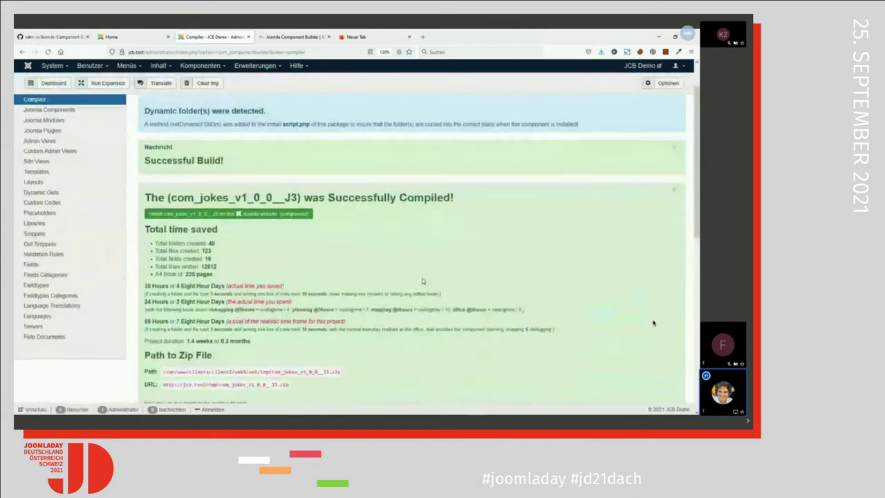
scroll(423, 281, up, 1)
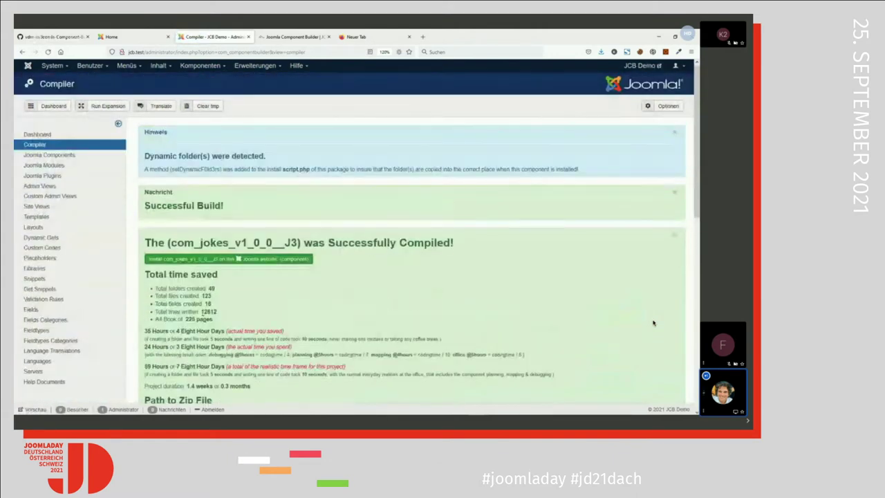
scroll(294, 308, down, 2)
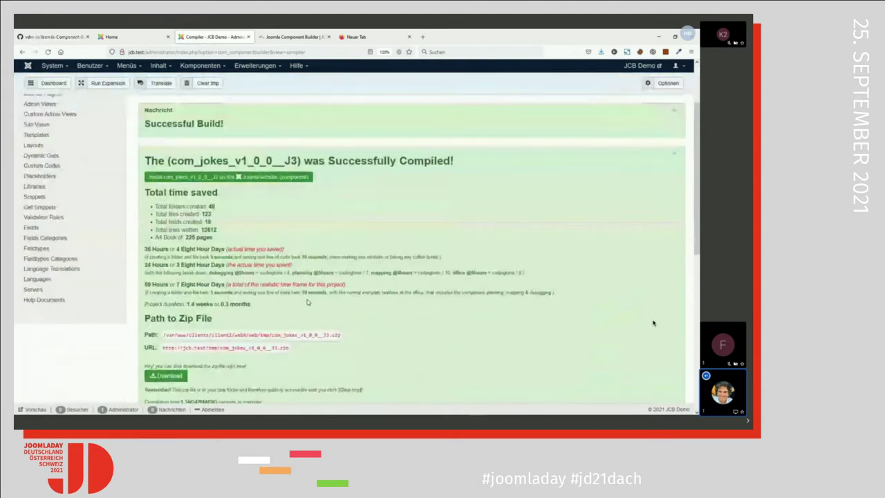
scroll(308, 302, up, 1)
scroll(307, 303, down, 1)
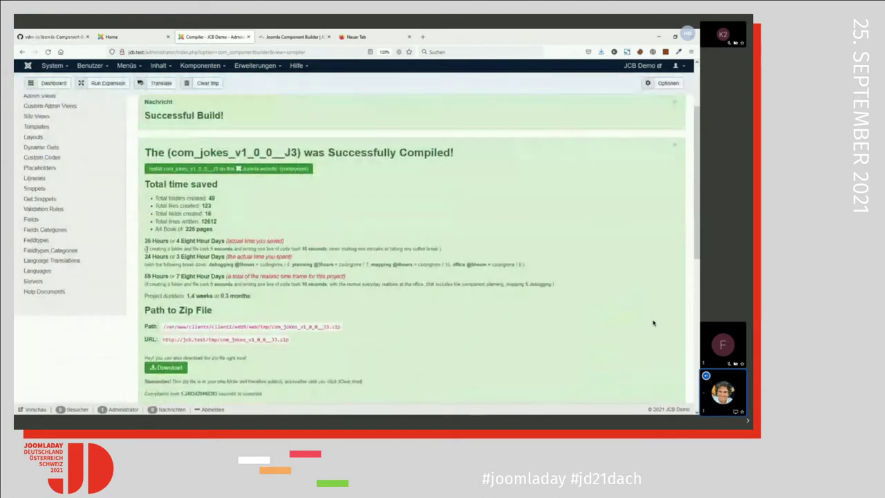
scroll(393, 298, down, 1)
scroll(396, 297, up, 3)
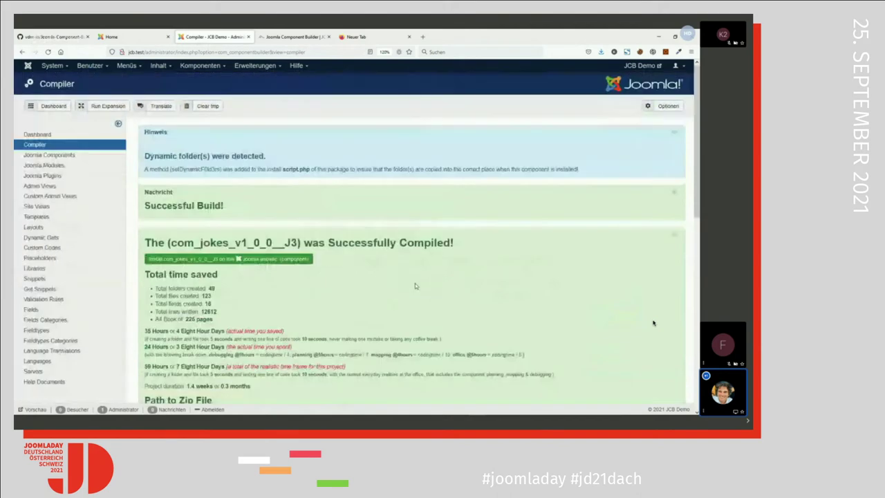
click(222, 260)
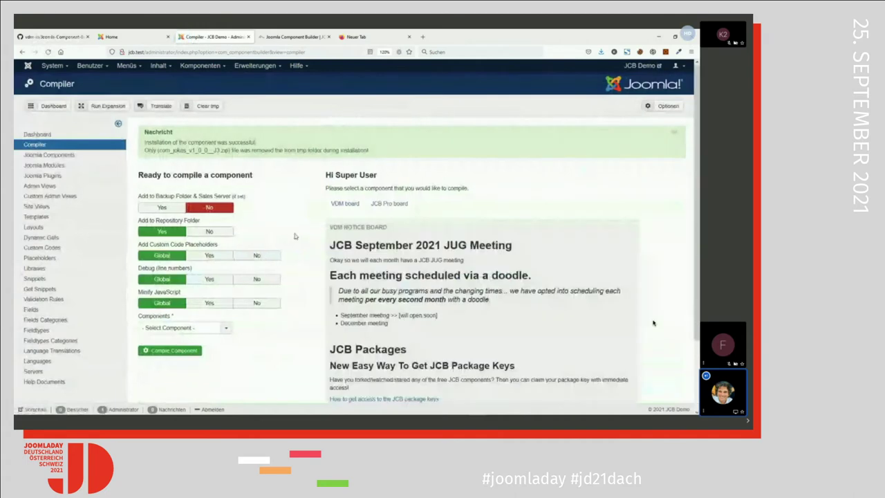
Open the installed Witze component, view its list of jokes and return to its dashboard
click(201, 67)
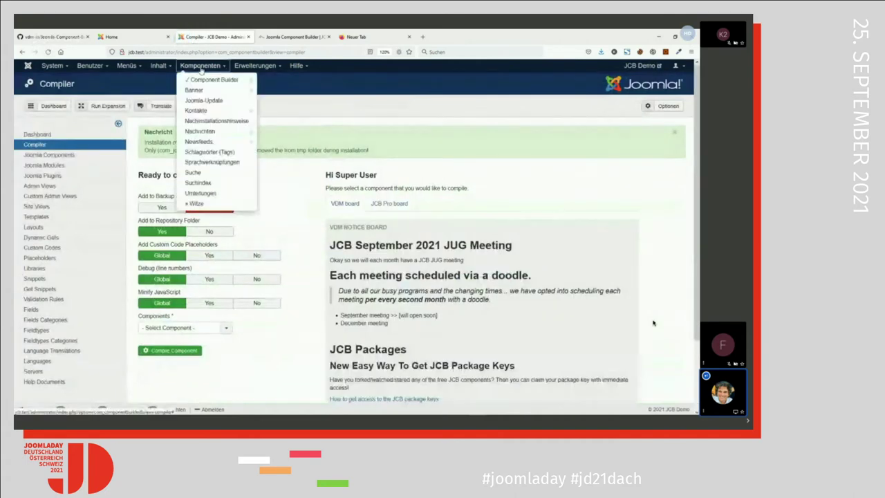
click(200, 204)
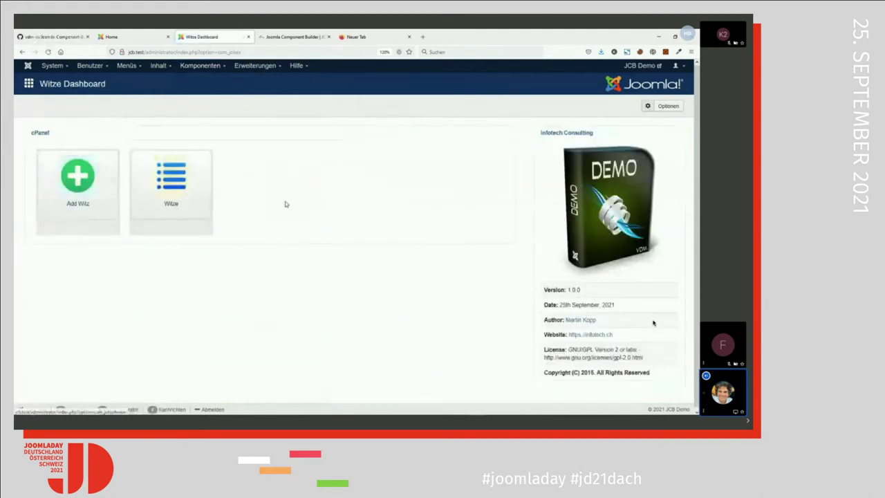
click(179, 179)
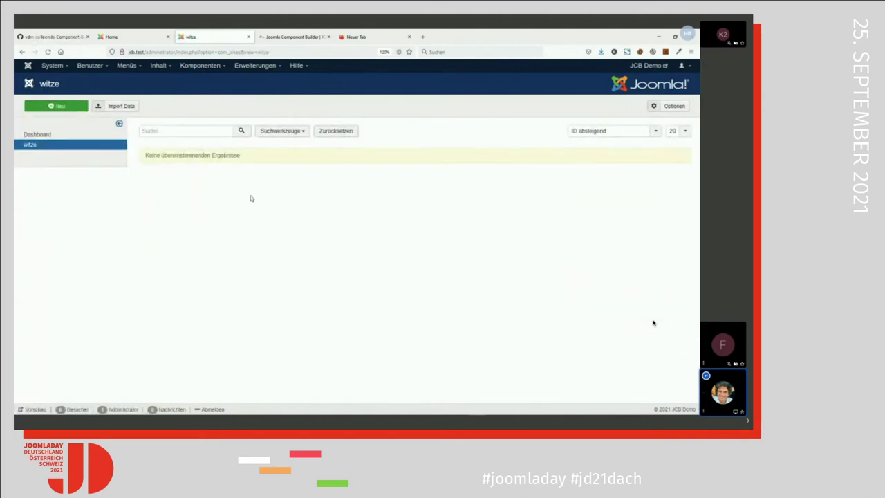
click(38, 136)
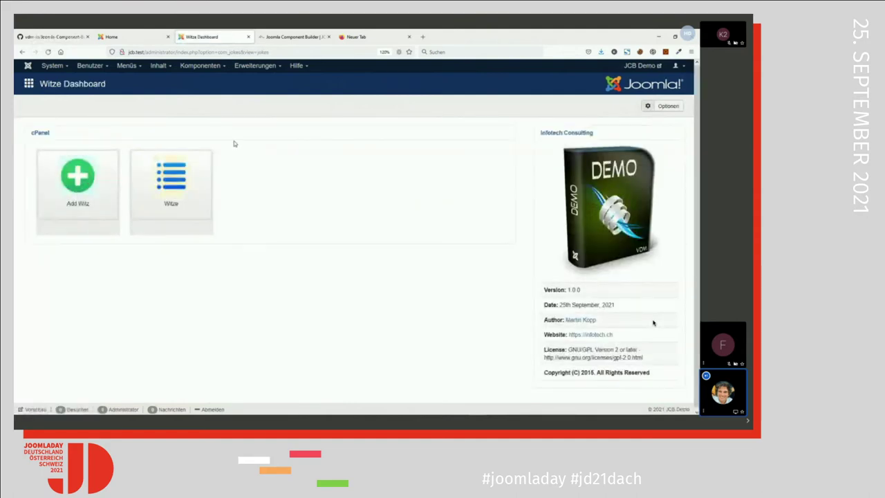
Add and save a joke beginning "Ein Programmierer wird zum Einkaufen geschickt" and ending "Der Programmierer kommt zurück mit 12 Laiben Brot"
click(77, 181)
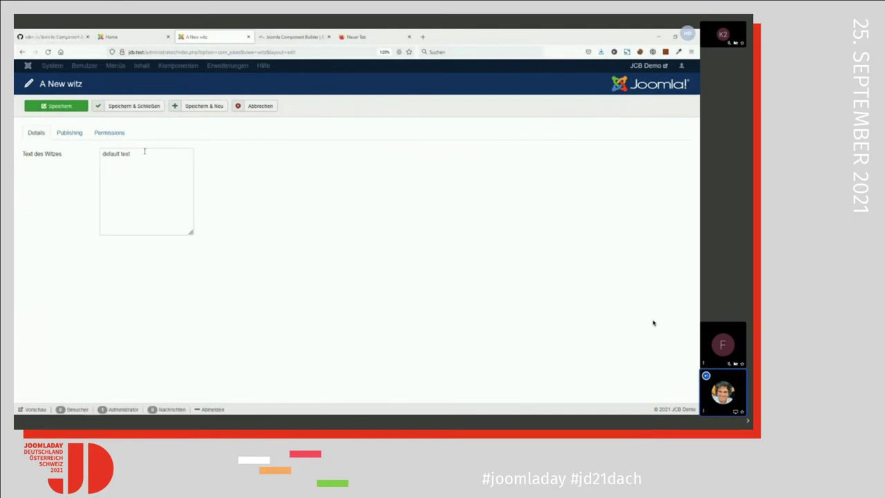
key(ctrl+a)
text(Ein Programmierer wird zum Einkaufen geschickt. "Kauf einen Laib Brot und falls die Eier haben, bring ein Dutzend mit." Der Programmierer kommt zurück mit 12 Laiben Brot)
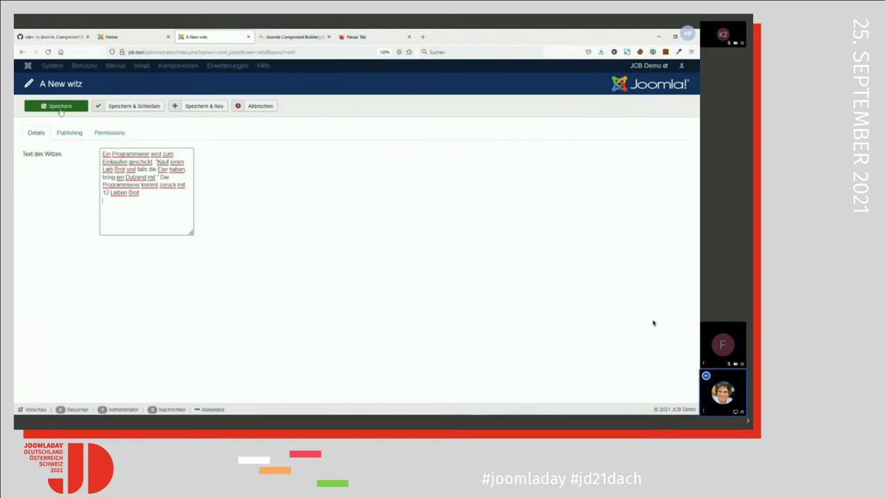
click(134, 107)
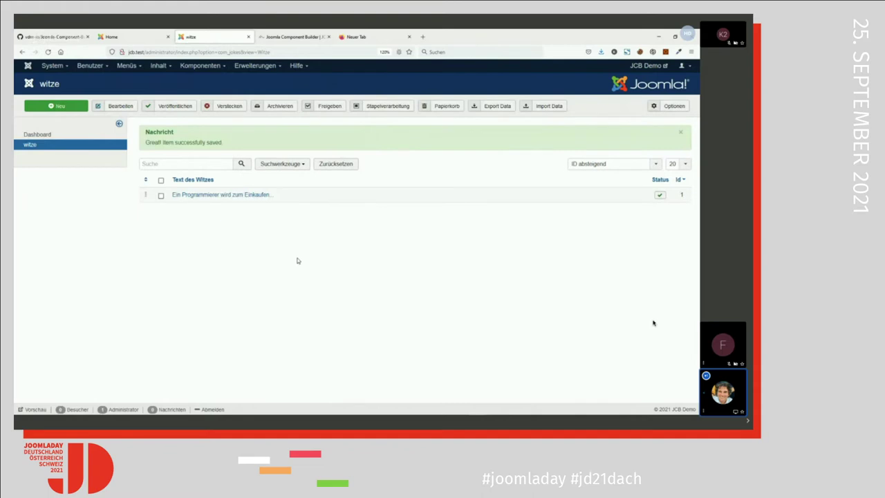
mouse_move(484, 415)
click(200, 65)
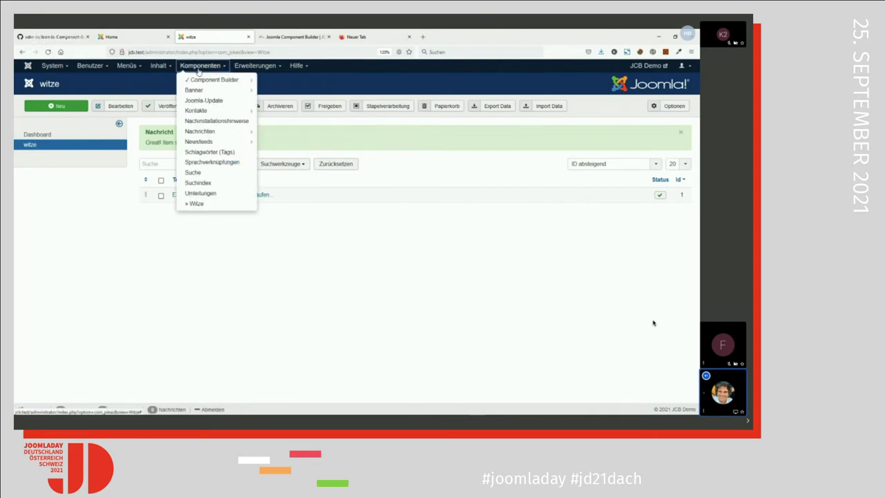
click(257, 272)
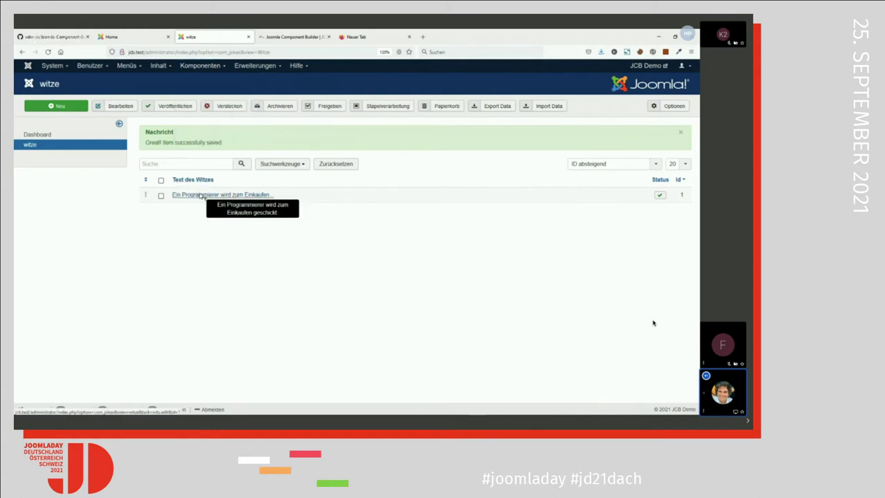
Examine the programmer joke's publishing and permission settings, then save and close the record
click(205, 195)
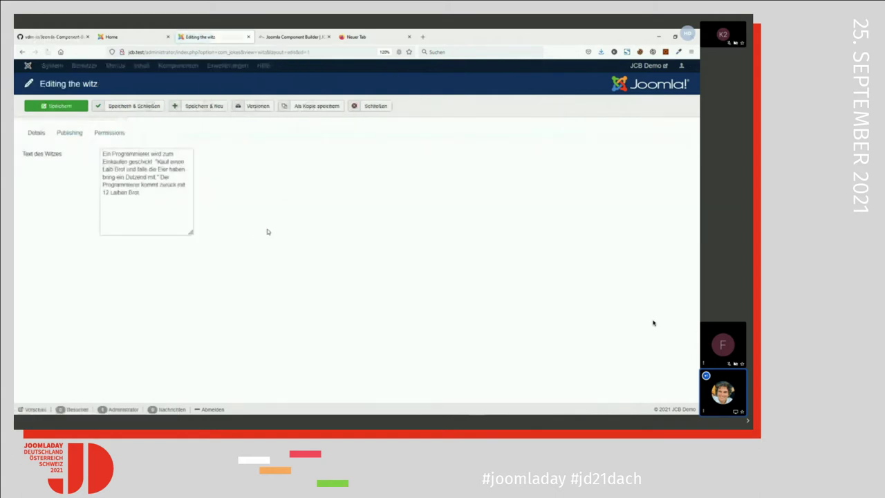
click(67, 137)
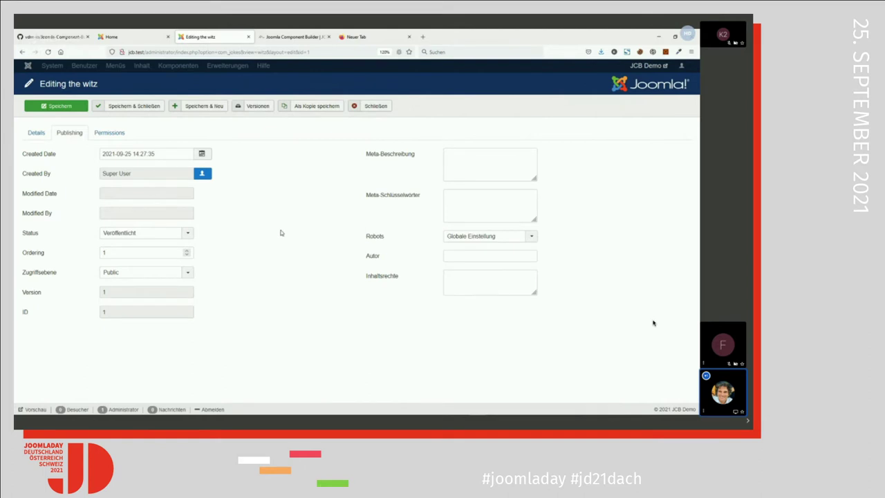
click(108, 134)
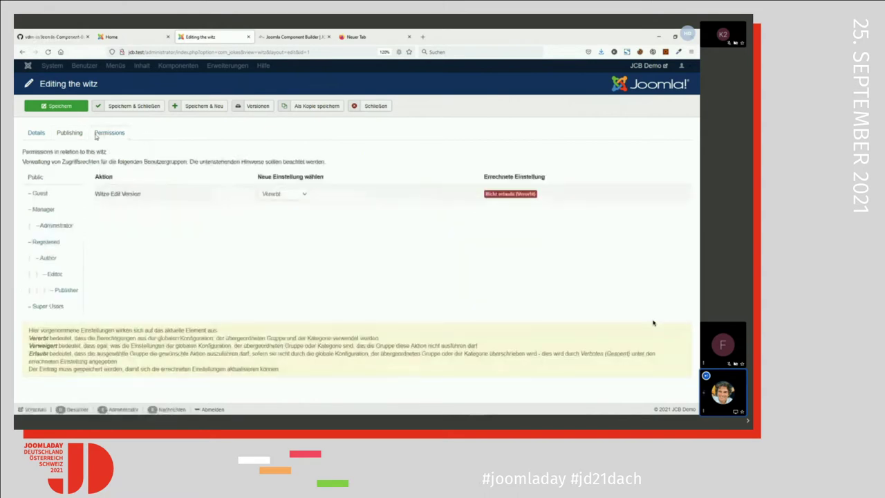
click(37, 134)
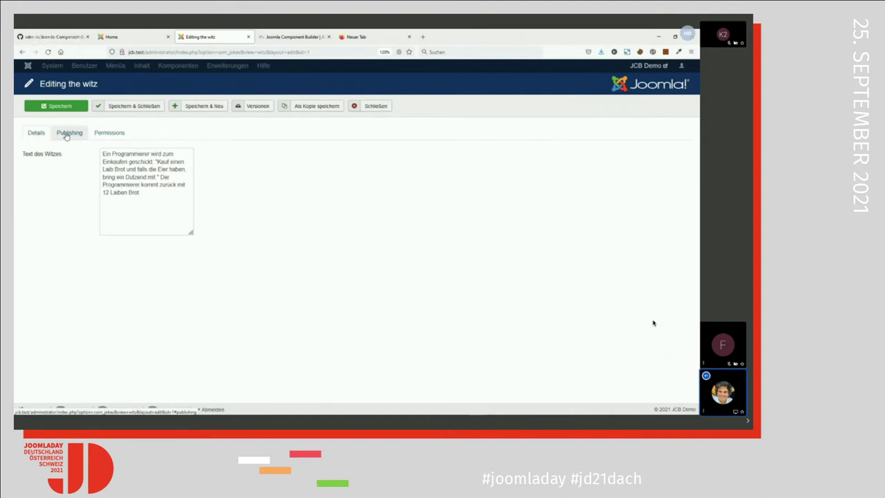
click(130, 105)
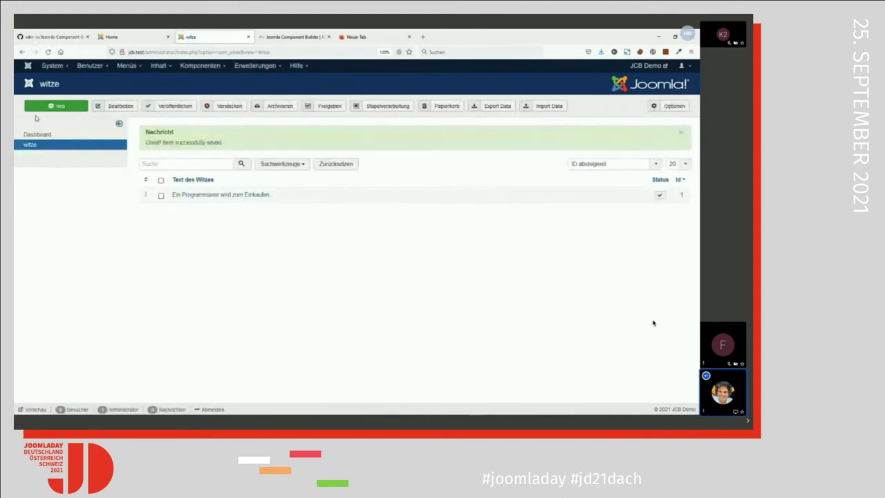
Add a second joke reading "Was ist das Gegenteil von Reformhaus? Reh hinterm Haus." and save and close it
click(55, 107)
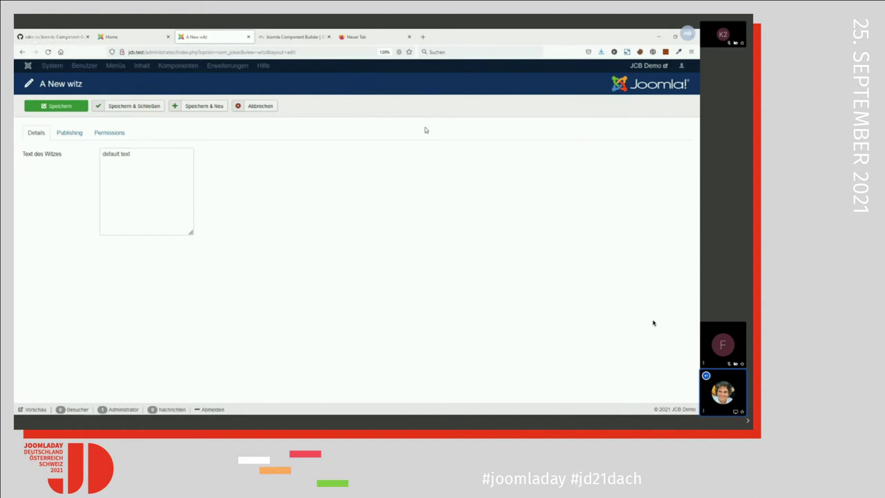
click(170, 177)
text(Was ist das Gegenteil von Reformhaus? Reh hinterm Haus.)
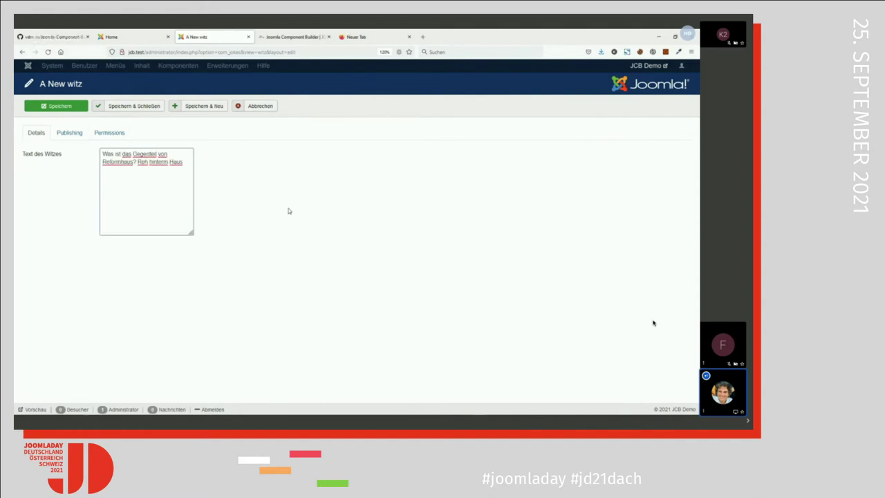
click(145, 108)
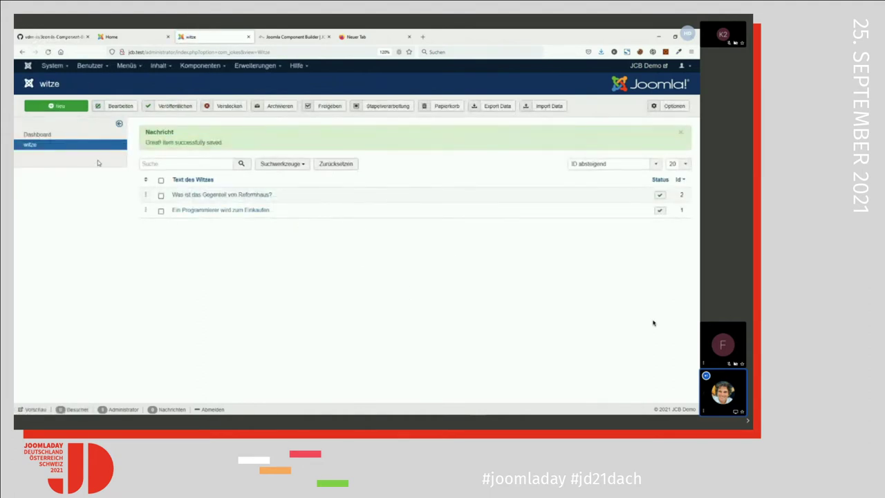
Reload the JCB Demo website's home page and return to the jokes list in the administration
click(130, 41)
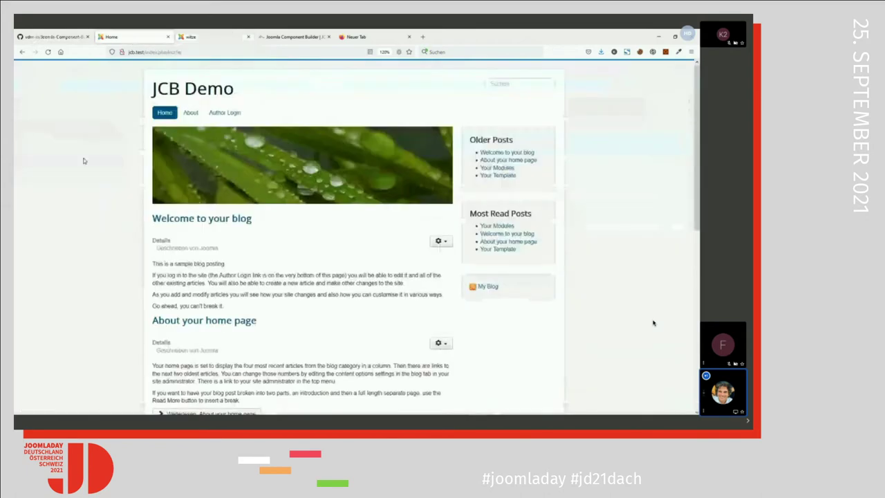
click(48, 52)
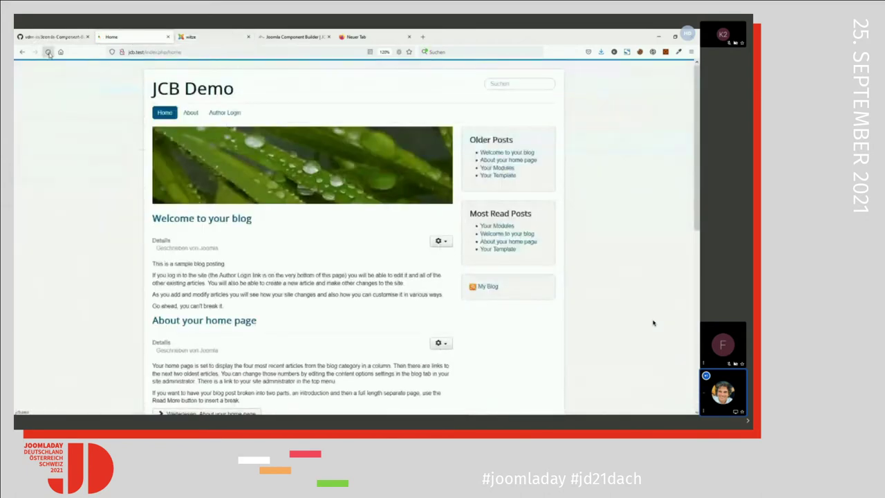
click(207, 38)
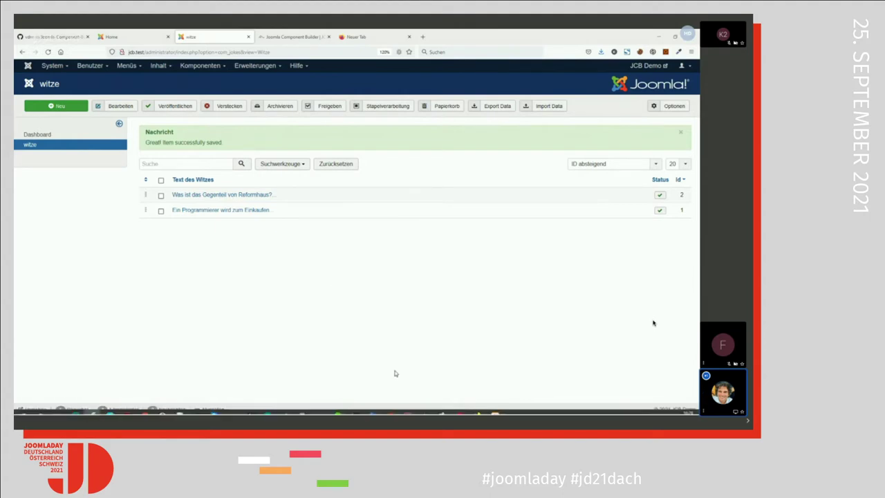
Switch to PhpStorm and examine the folders and files generated for the com_jokes administrator component
click(406, 408)
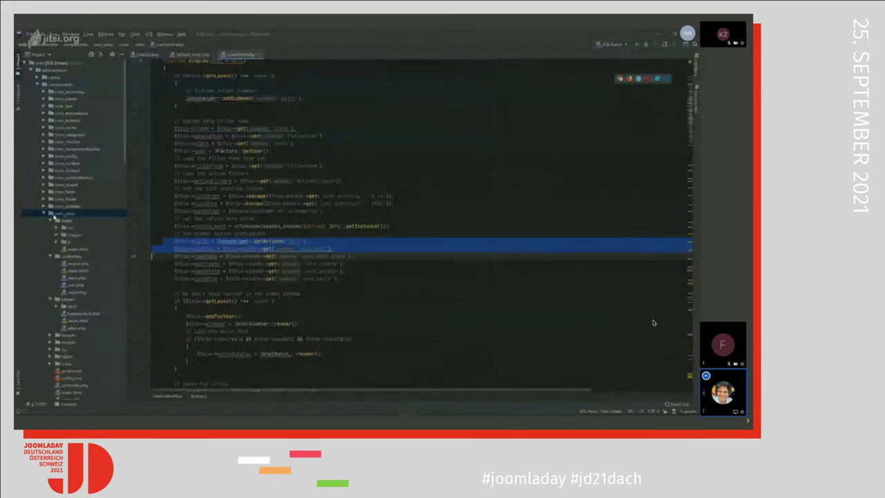
click(50, 212)
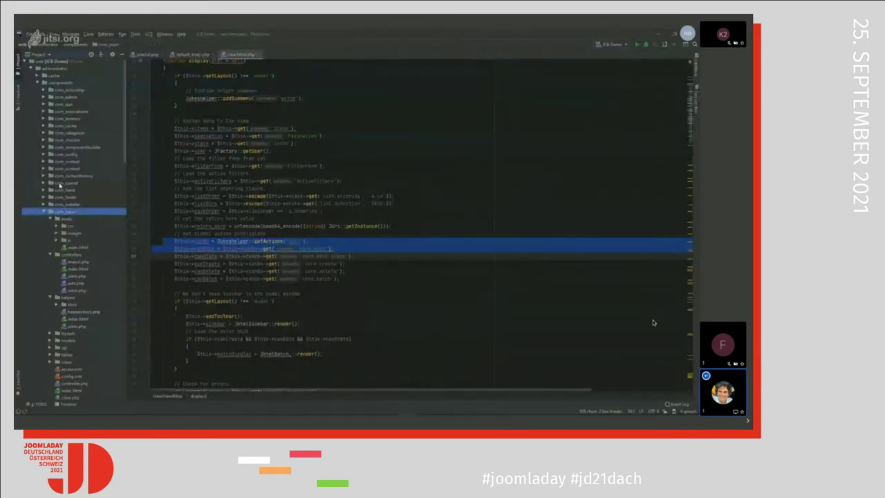
scroll(59, 180, down, 2)
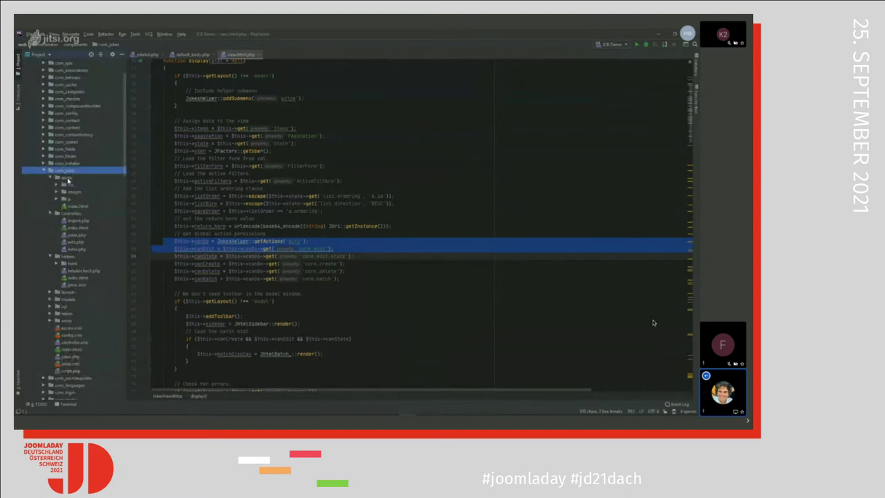
scroll(67, 179, up, 2)
click(69, 228)
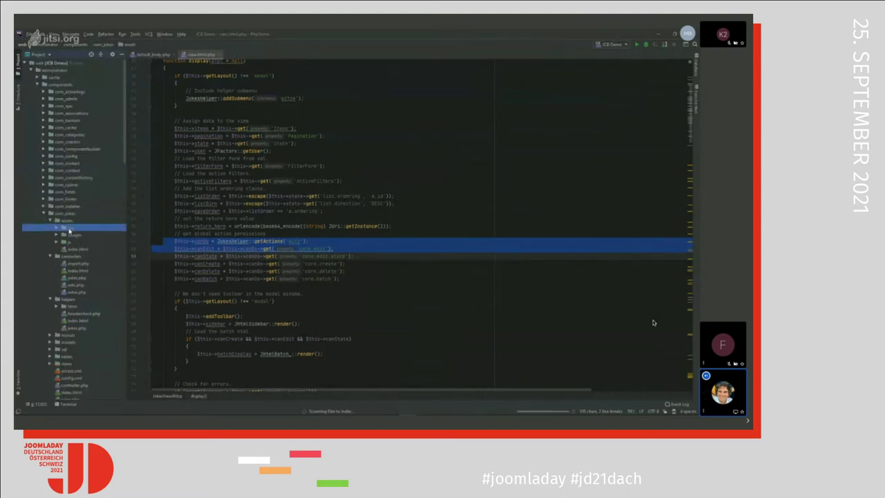
scroll(69, 208, down, 2)
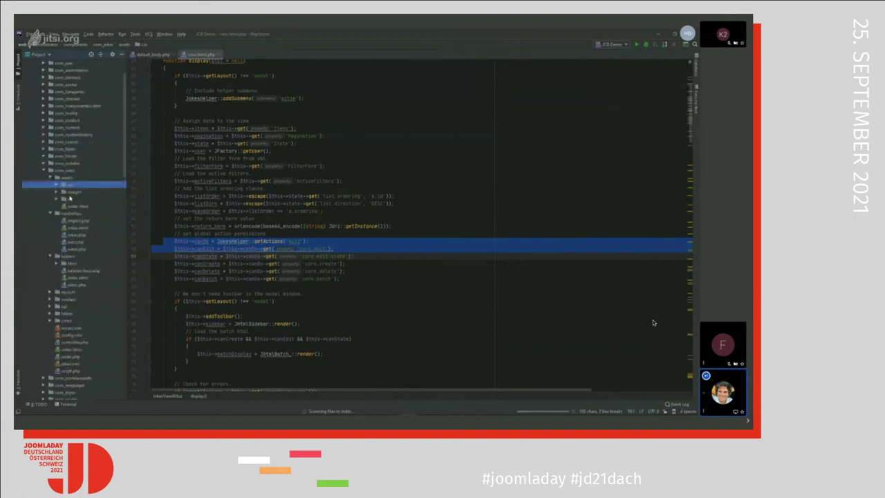
click(56, 169)
scroll(83, 218, down, 1)
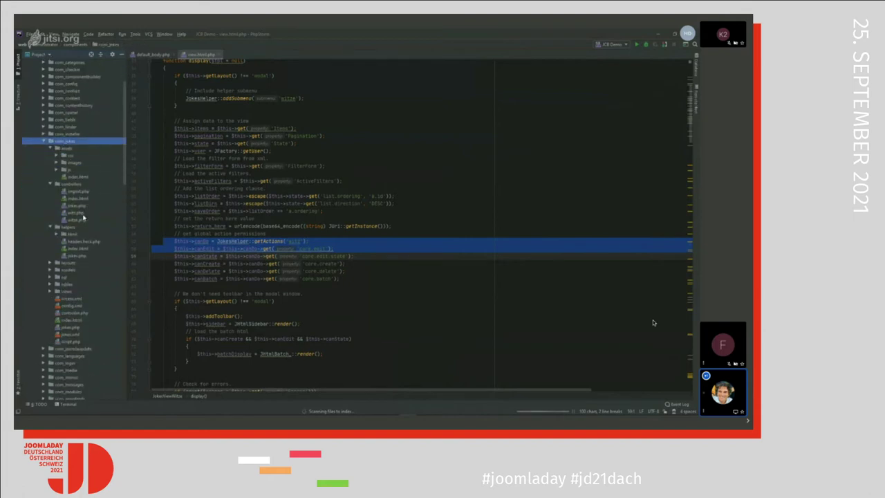
scroll(83, 218, down, 2)
scroll(83, 217, up, 1)
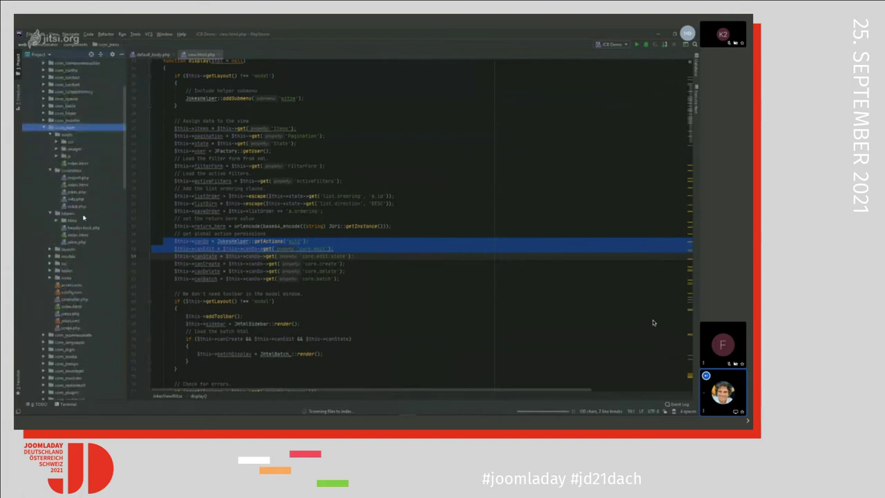
scroll(83, 218, down, 1)
scroll(83, 218, down, 1)
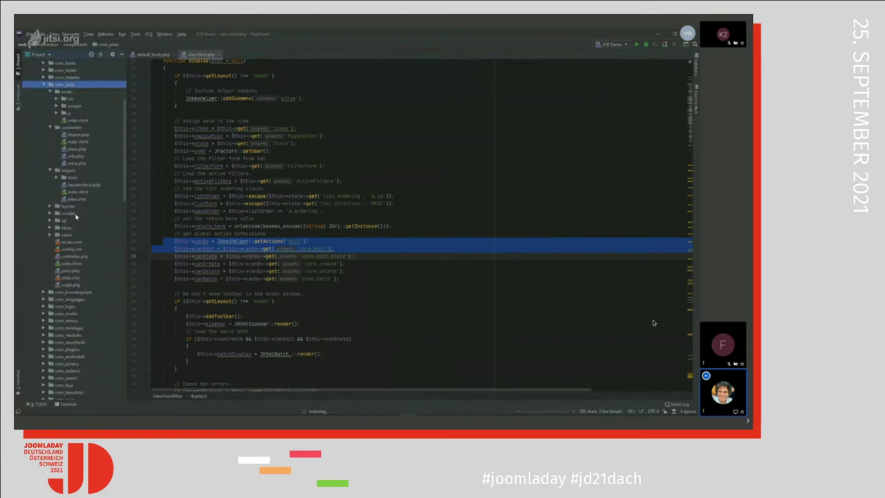
Expand the models folder of com_jokes and look through its model files, selecting witz.php
double_click(69, 206)
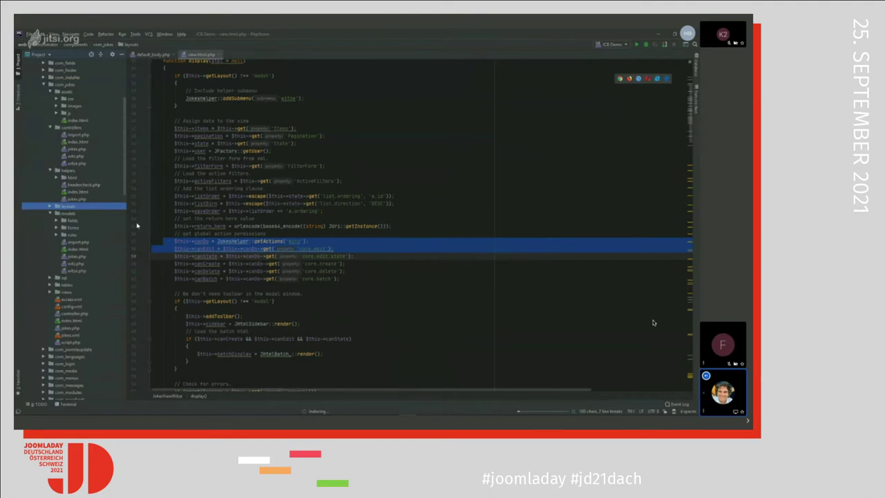
scroll(81, 222, up, 2)
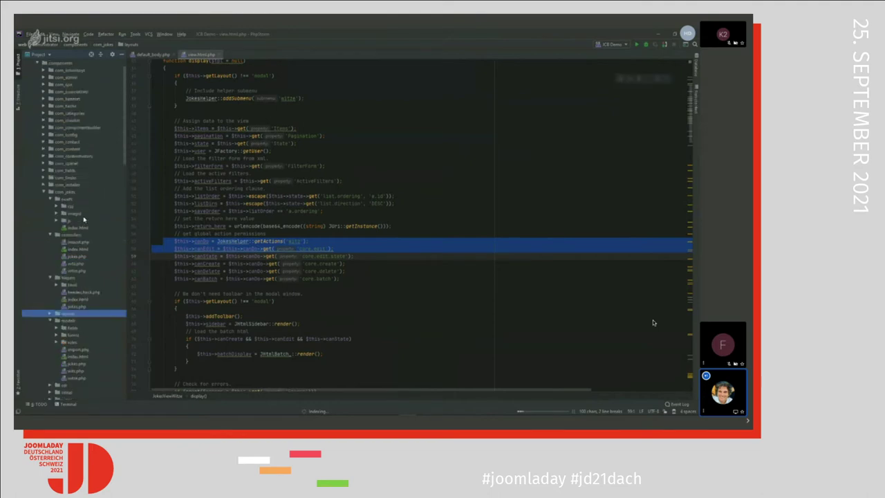
scroll(87, 218, up, 2)
scroll(88, 216, down, 4)
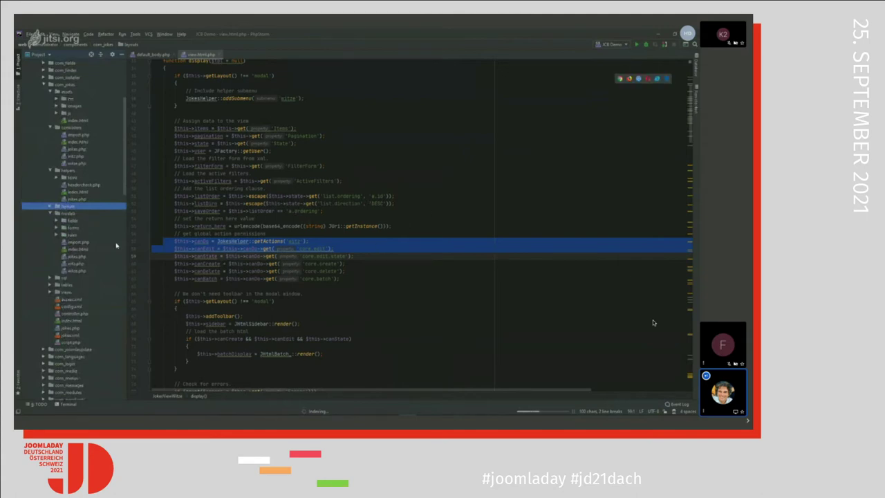
scroll(111, 244, down, 2)
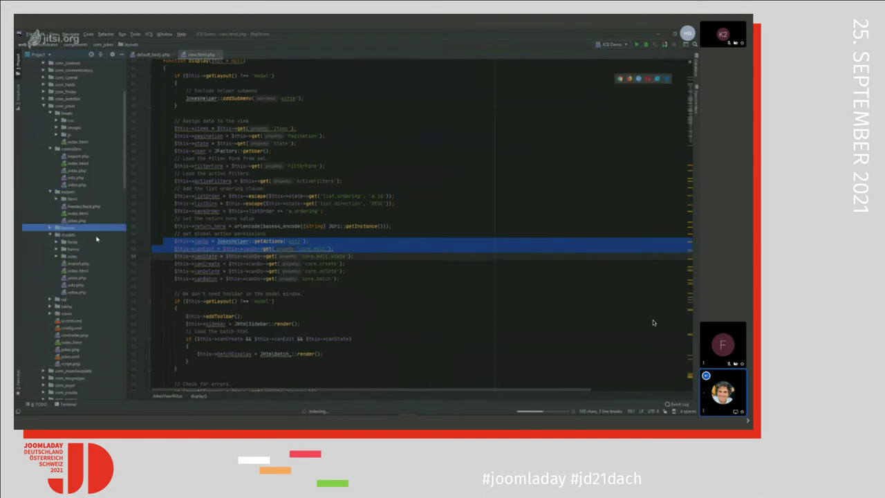
click(78, 248)
click(79, 242)
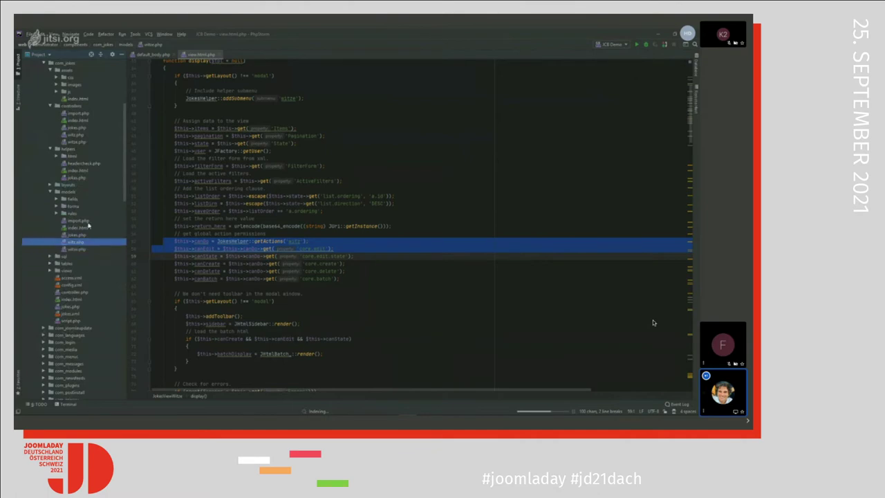
scroll(78, 243, up, 6)
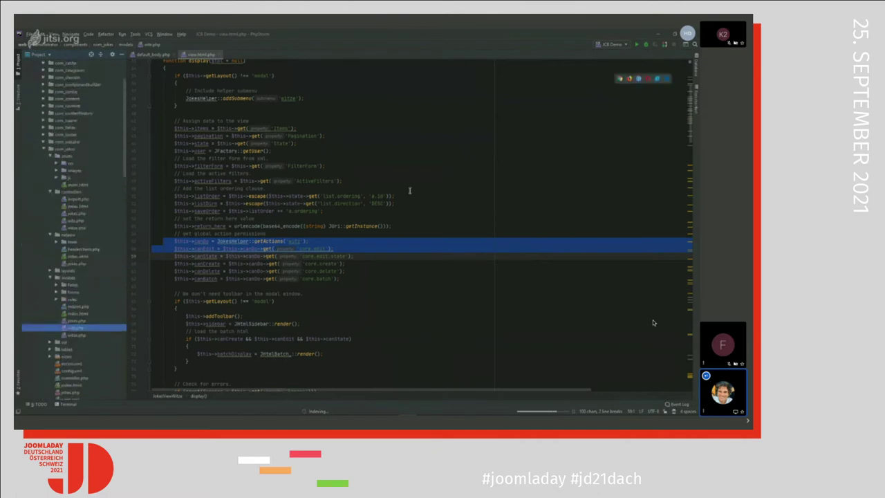
Enlarge the code font in the open view.html.php file
scroll(390, 196, up, 3)
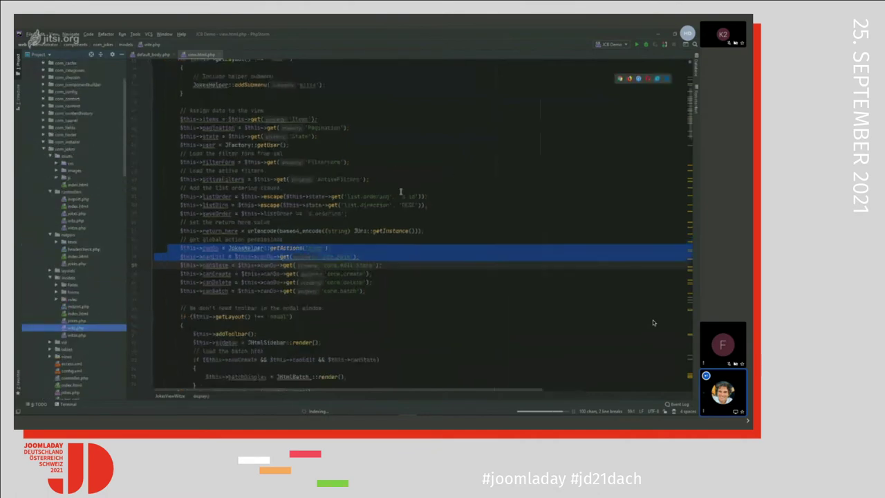
scroll(402, 188, down, 3)
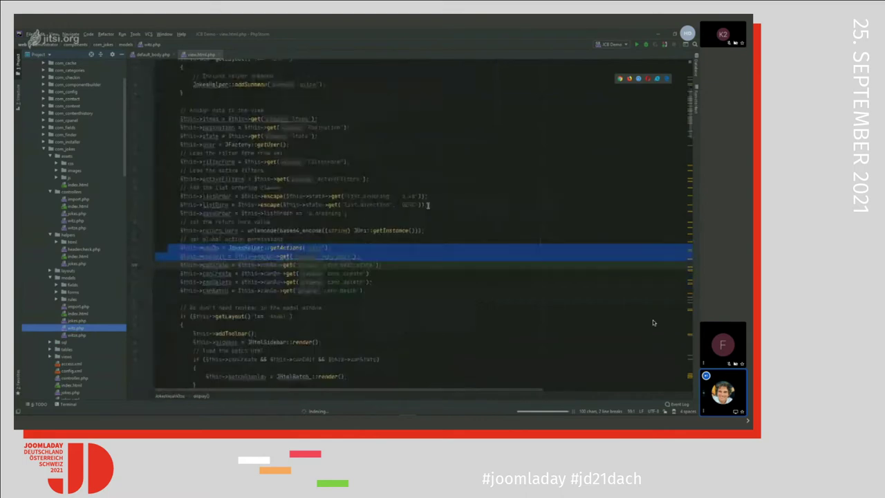
scroll(429, 205, up, 2)
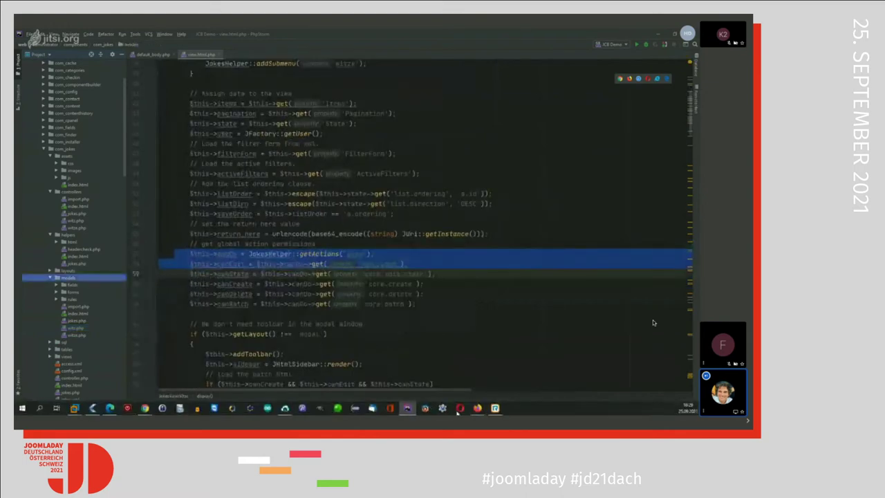
Switch back to the Joomla administration in Firefox and open Component Builder's list of Dynamic Gets
mouse_move(478, 408)
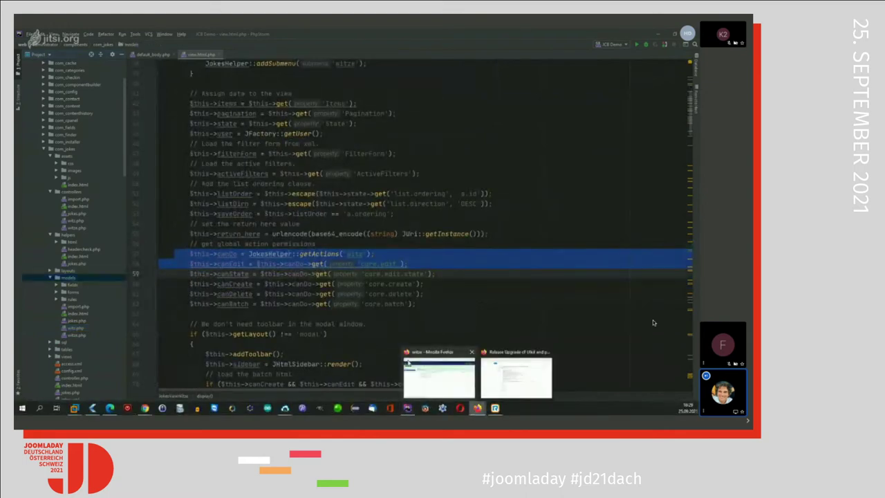
click(431, 354)
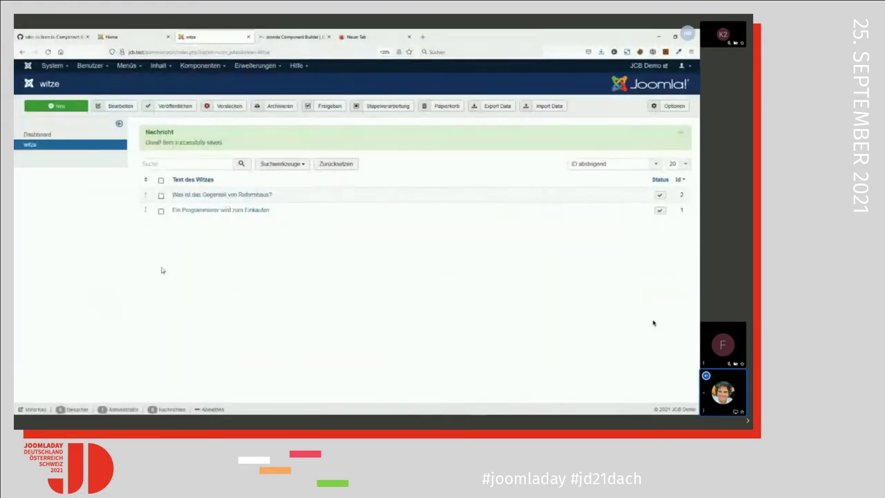
click(201, 66)
mouse_move(200, 81)
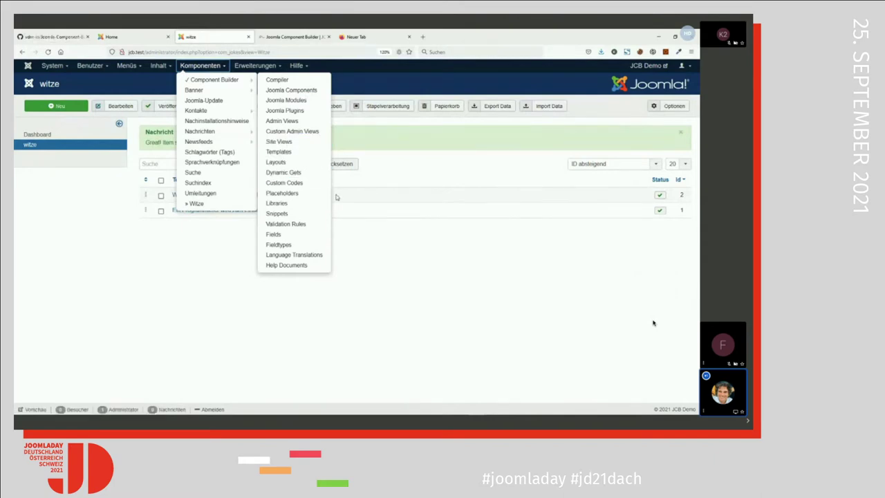
click(284, 172)
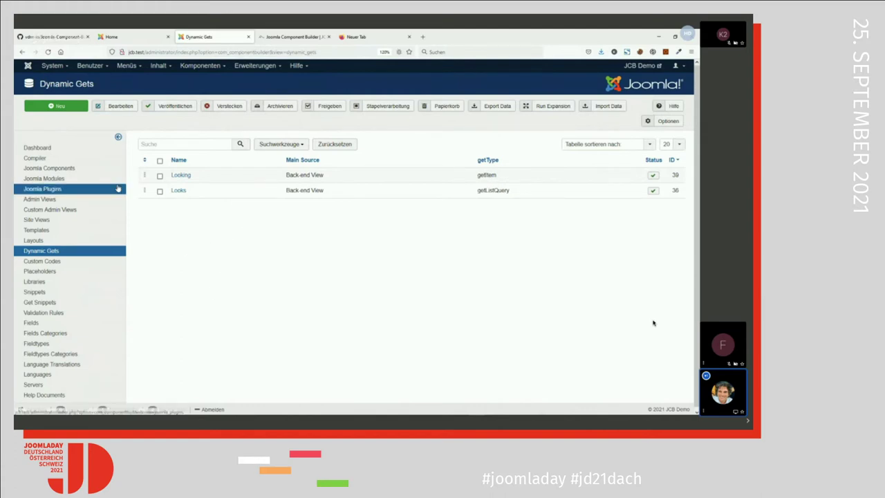
Create a new dynamic get named Witze with the getType getListQuery and pagination set to No
click(59, 106)
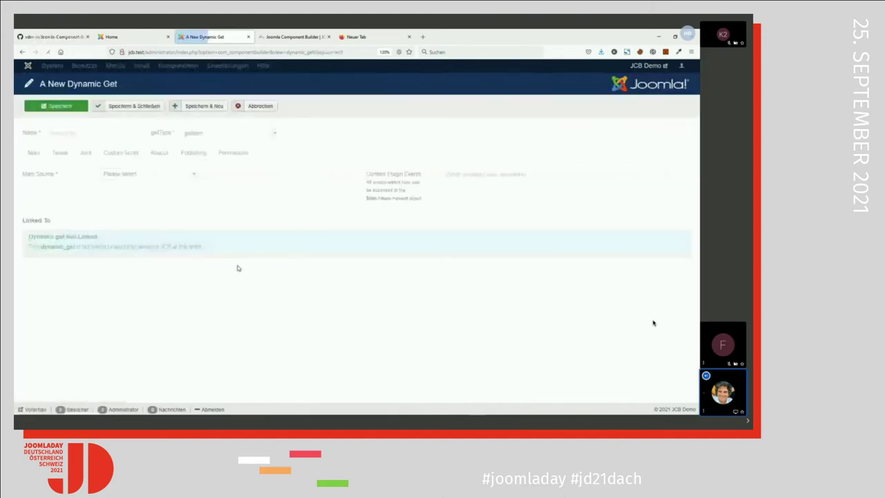
click(89, 132)
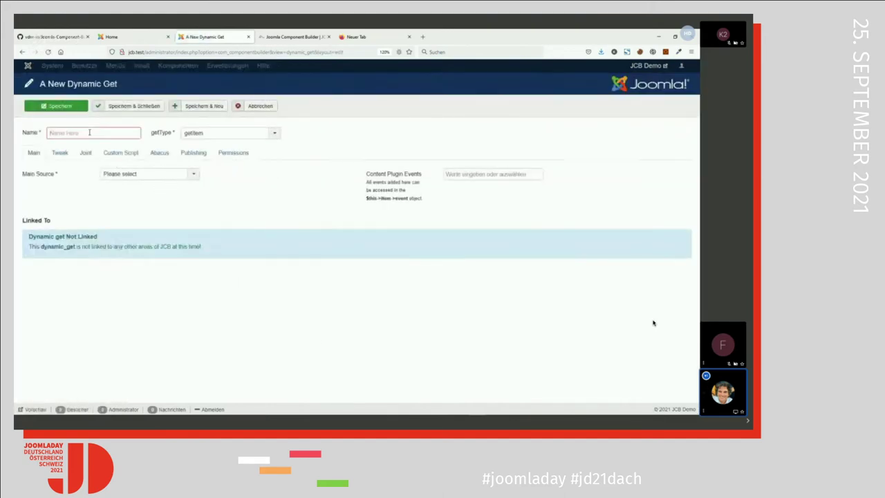
text(w)
key(Down)
key(Return)
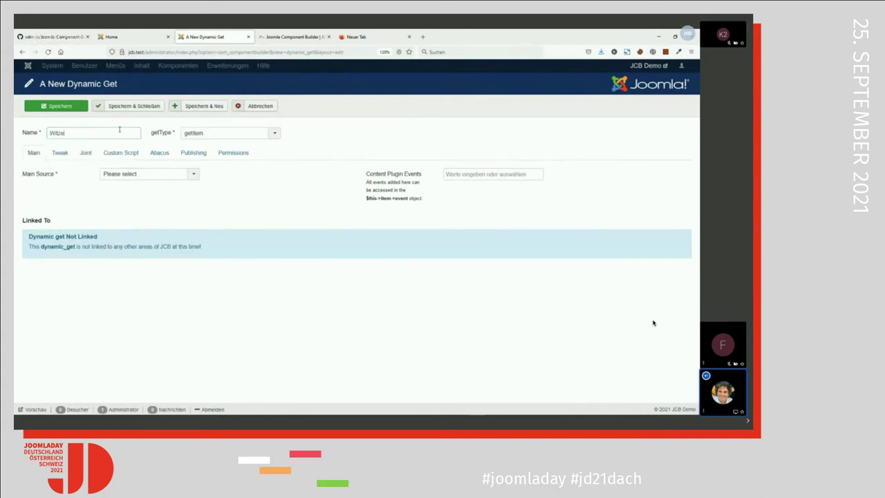
click(230, 135)
click(226, 155)
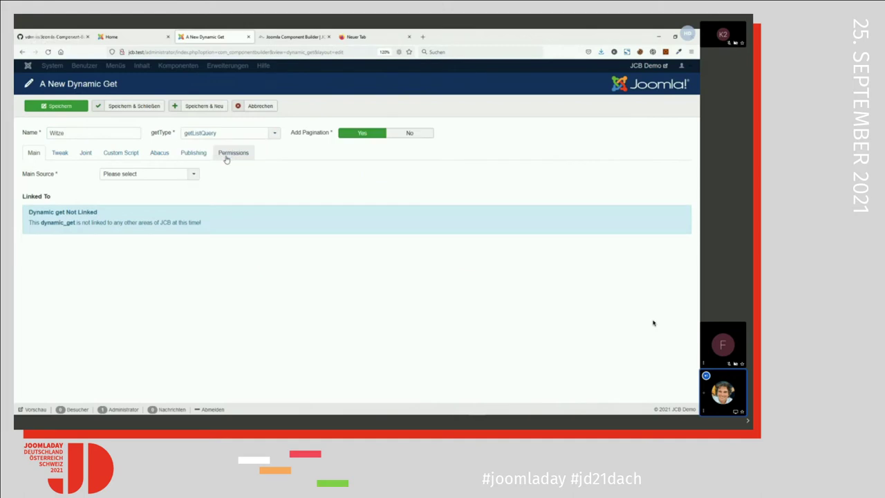
click(399, 136)
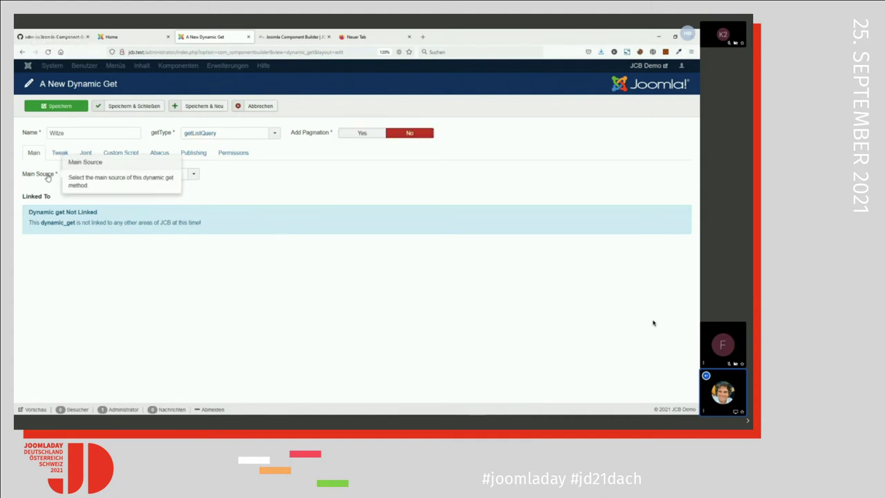
Set the dynamic get's main source to Back-end View and its main view table to Witze (System name)
click(139, 176)
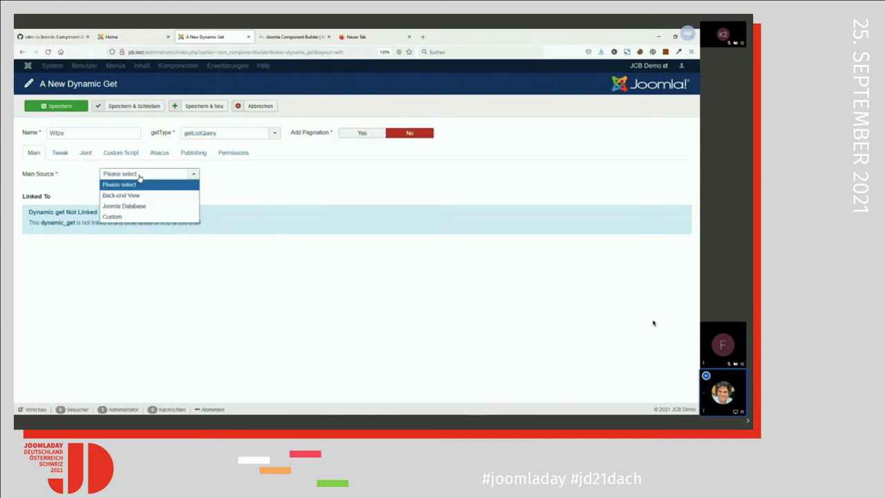
click(140, 195)
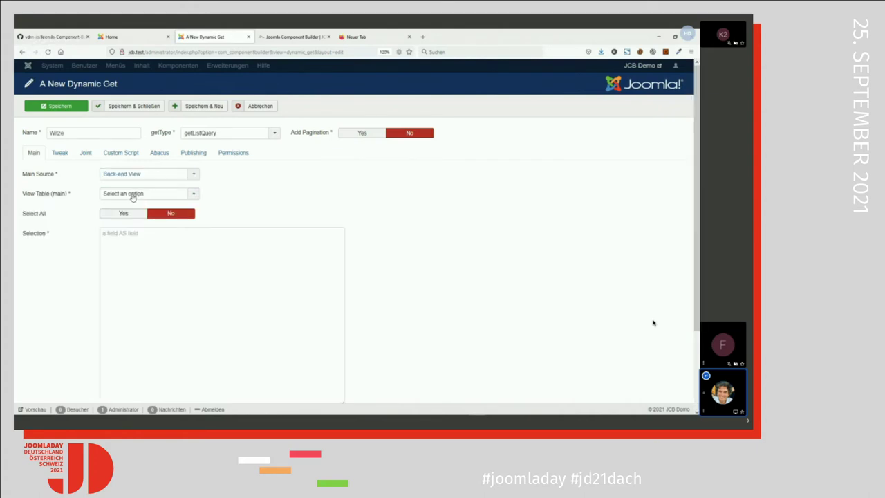
click(140, 196)
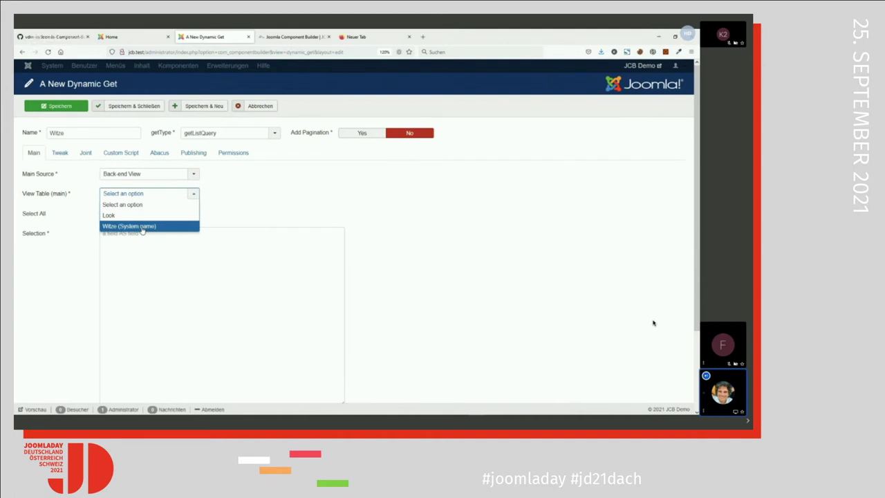
click(142, 228)
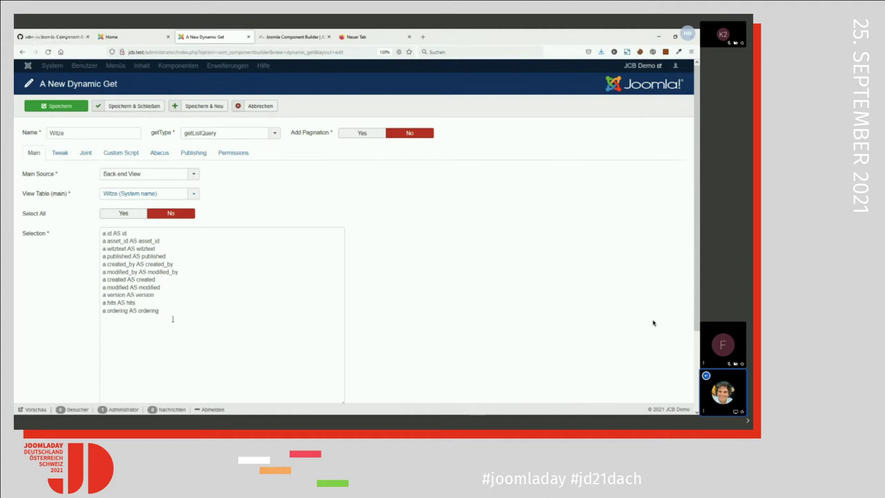
Highlight the line "a.witztext AS witztext" in the field selection and open the dynamic get's Tweak settings
click(184, 248)
drag(182, 248, 87, 247)
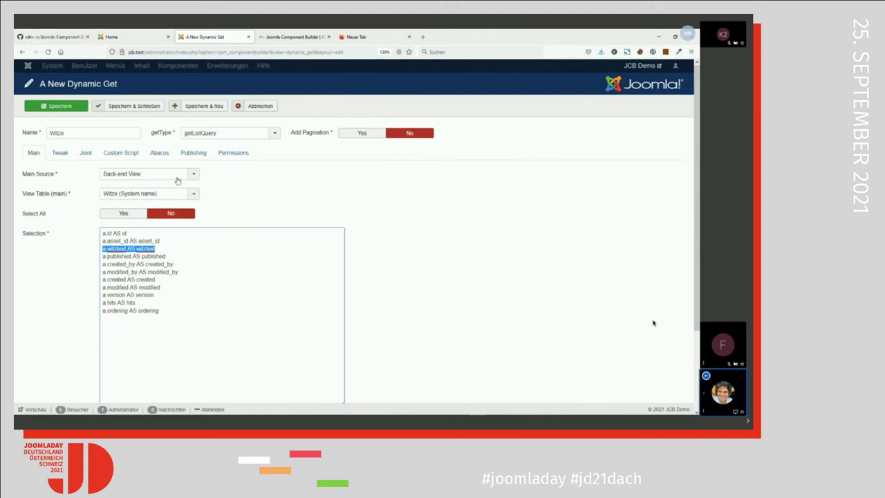
click(59, 153)
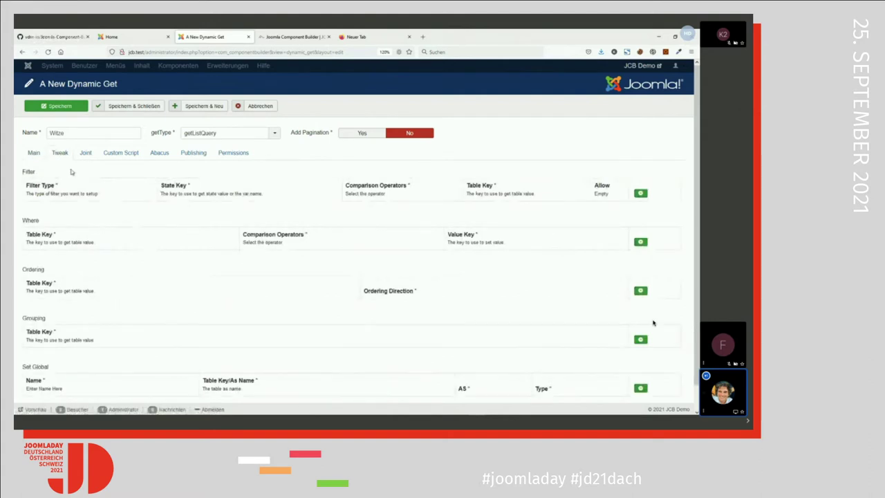
Add a Where condition requiring a.published to equal 1, and save and close the Witze dynamic get
click(641, 242)
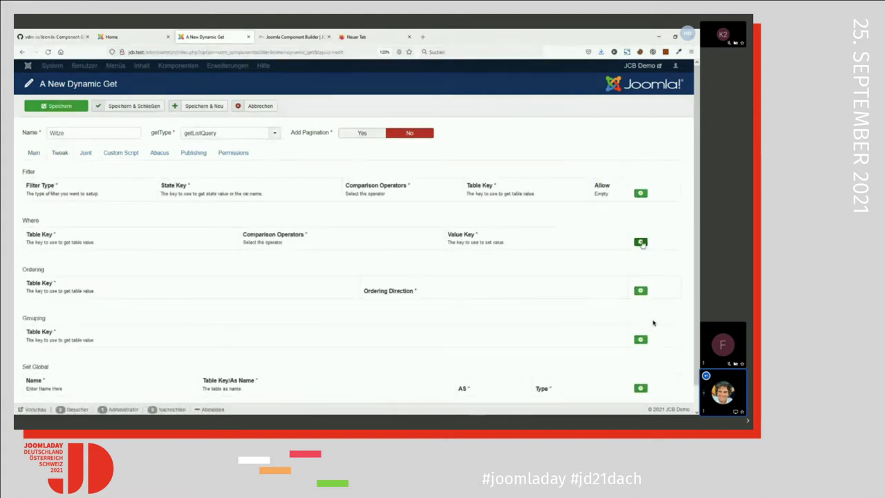
click(165, 260)
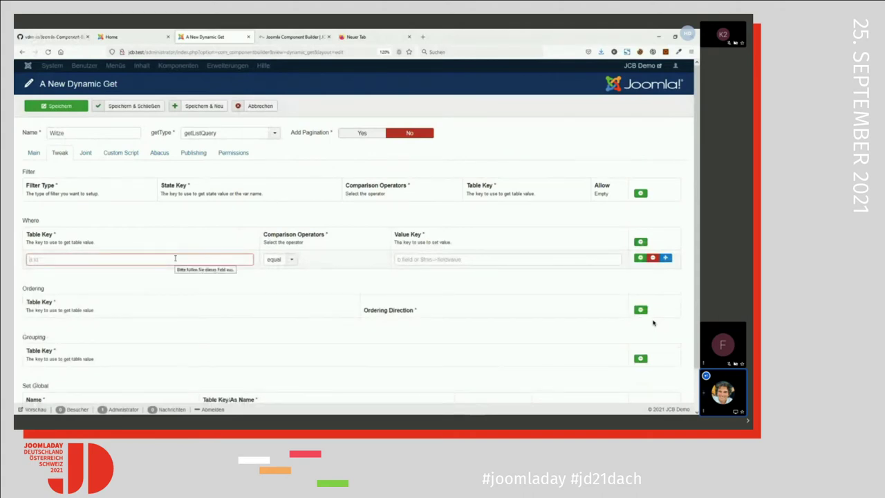
text(a.)
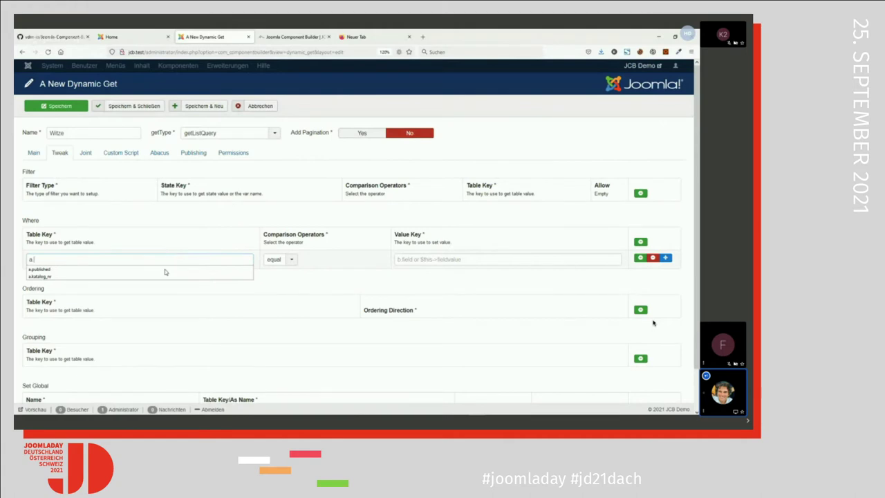
click(69, 269)
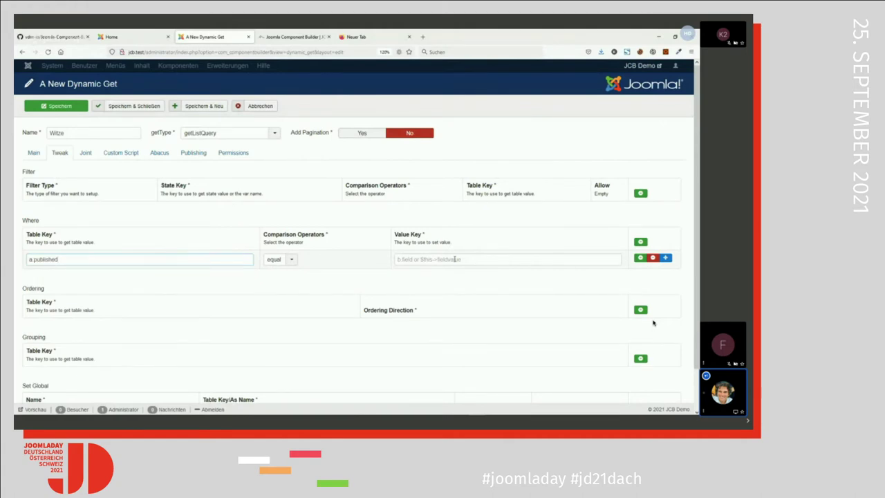
click(470, 259)
text(1)
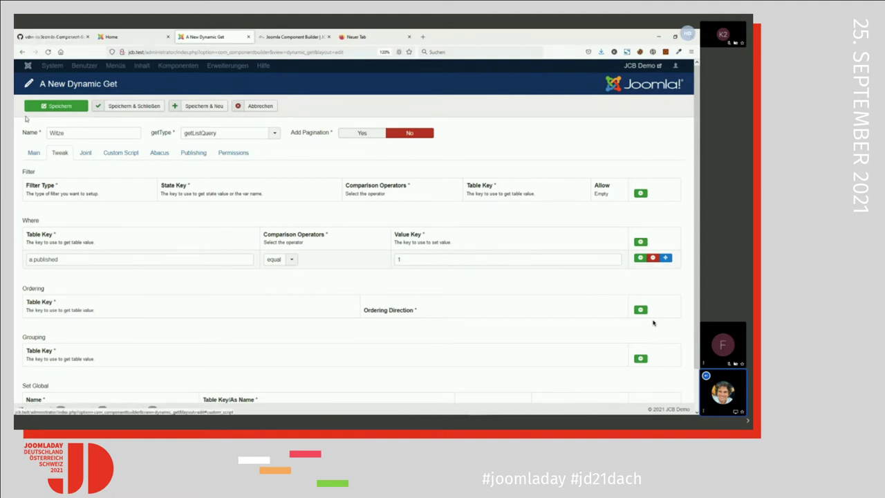
click(60, 108)
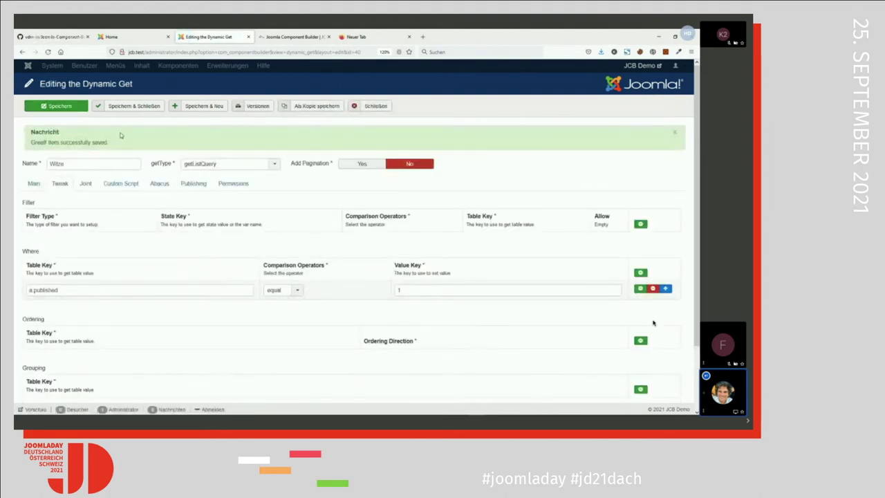
click(117, 108)
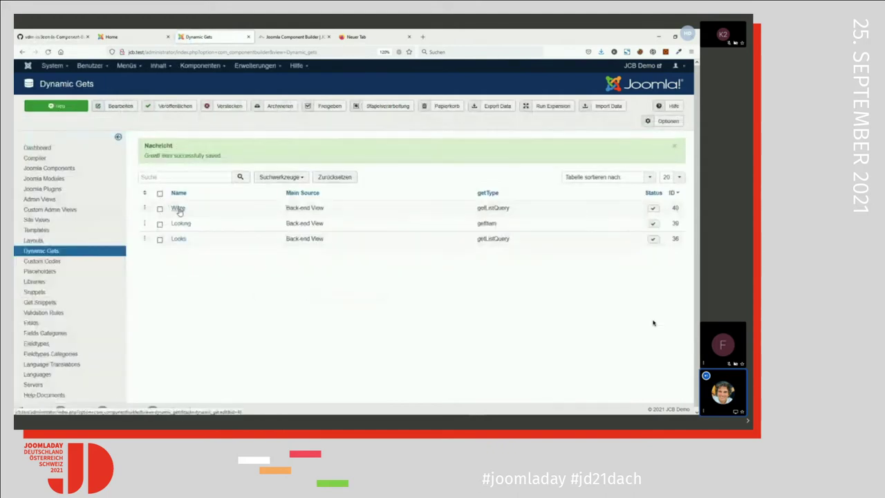
Create a dynamic get named Witz with getType getItem, main source Back-end View and main view table Witze (System name)
click(59, 108)
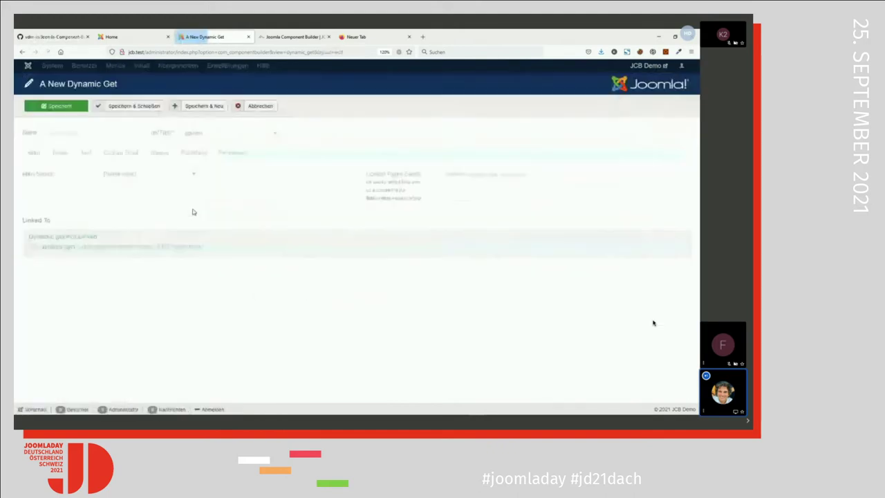
click(102, 134)
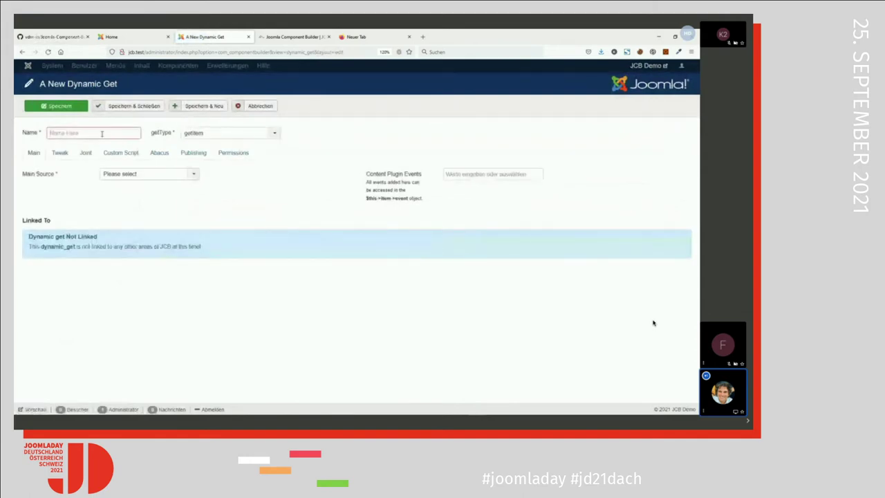
text(Wit)
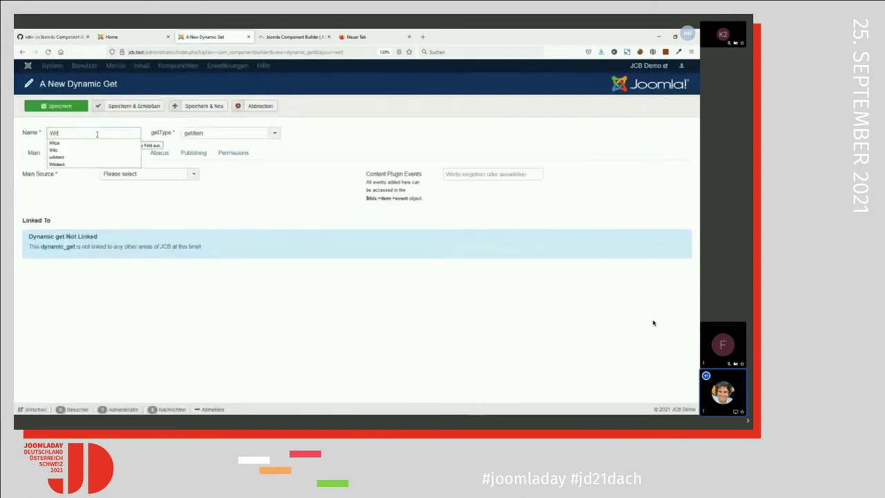
click(67, 150)
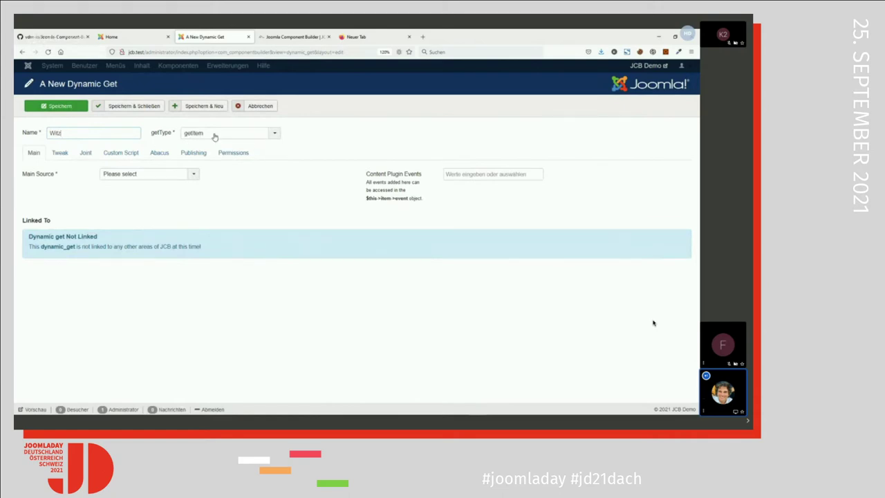
click(147, 179)
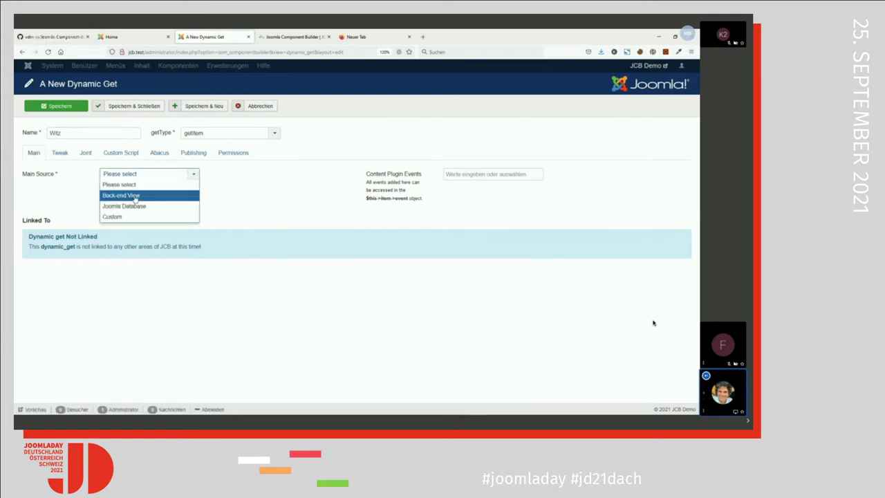
click(134, 199)
click(143, 196)
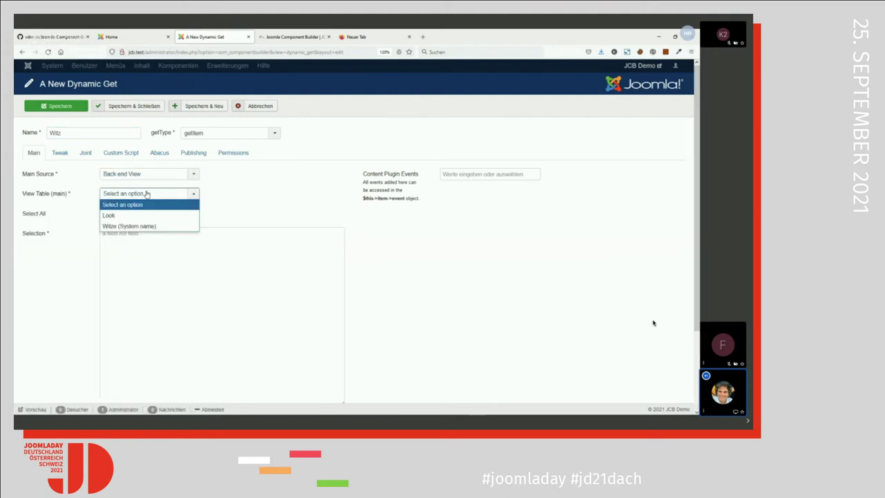
click(130, 225)
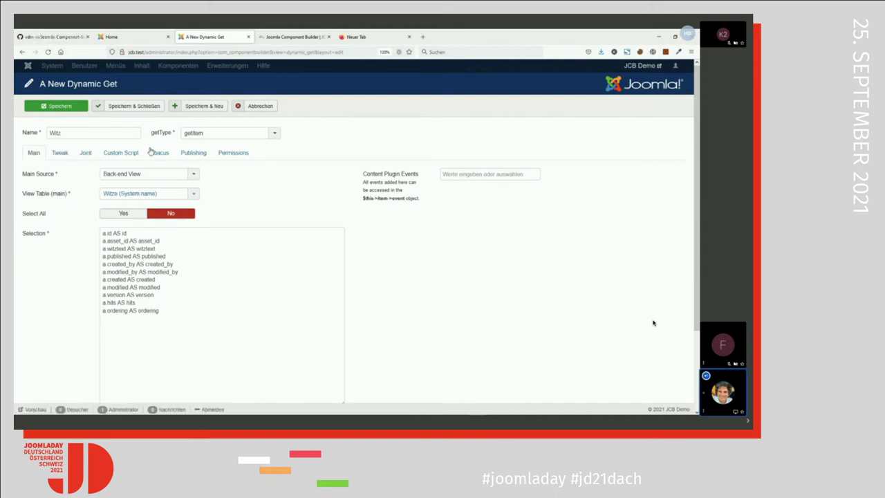
Add an ID filter with state key id equal to table key a.id, and save and close the Witz dynamic get
click(61, 153)
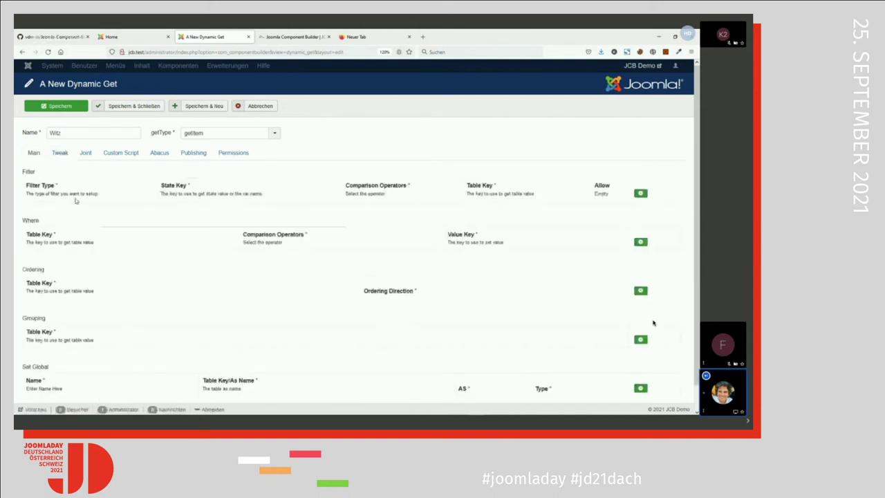
click(640, 193)
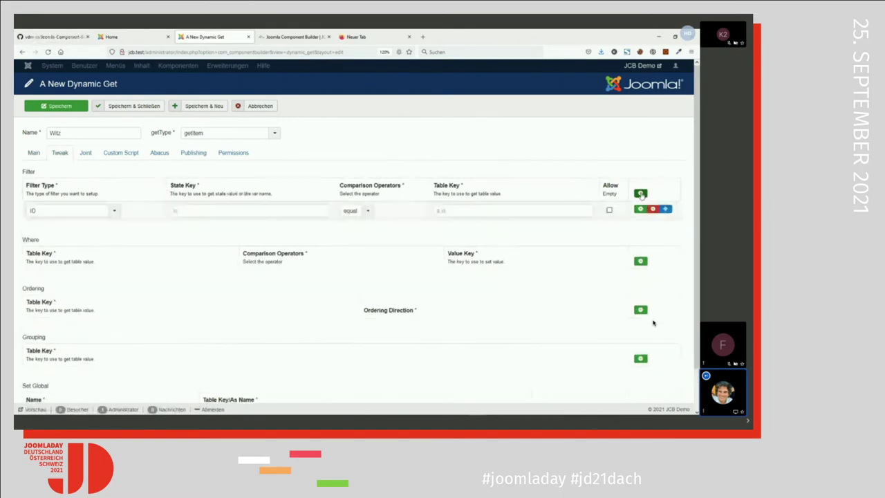
click(198, 210)
text(id)
key(Tab)
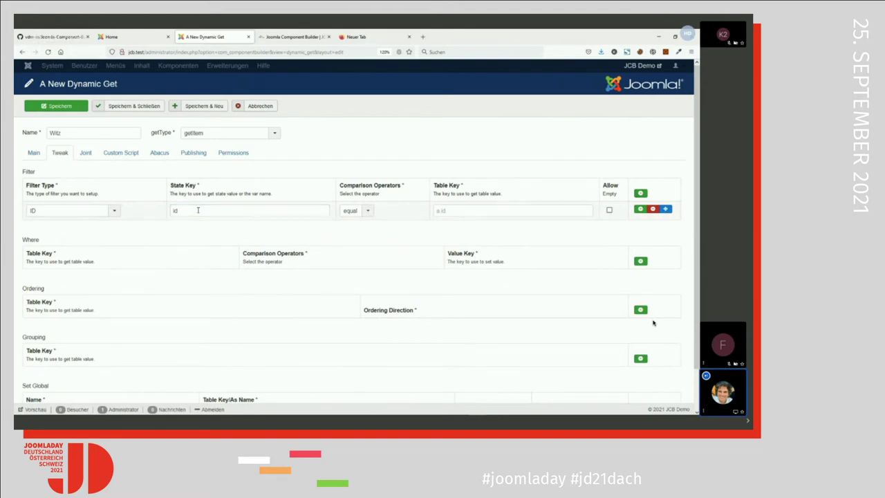
click(464, 211)
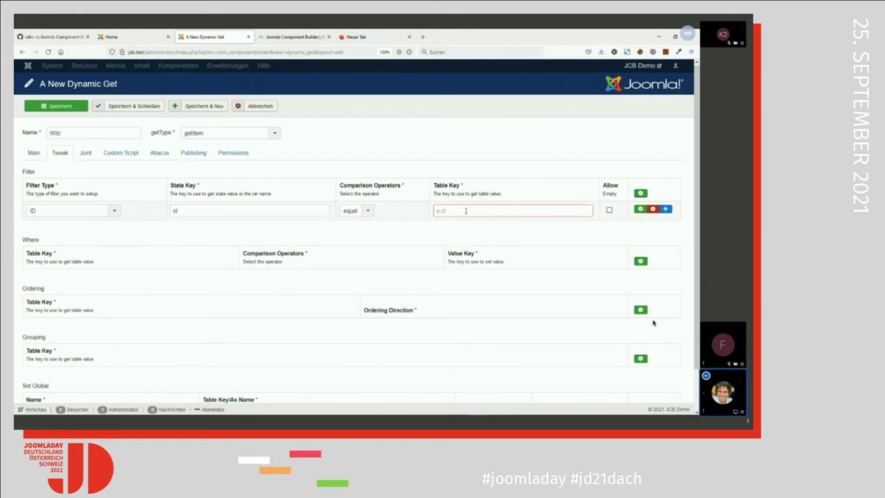
text(a.id)
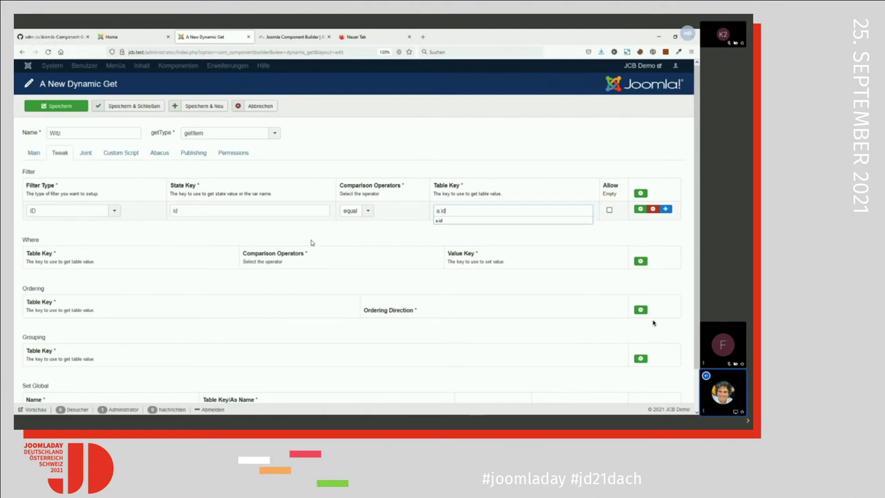
click(312, 242)
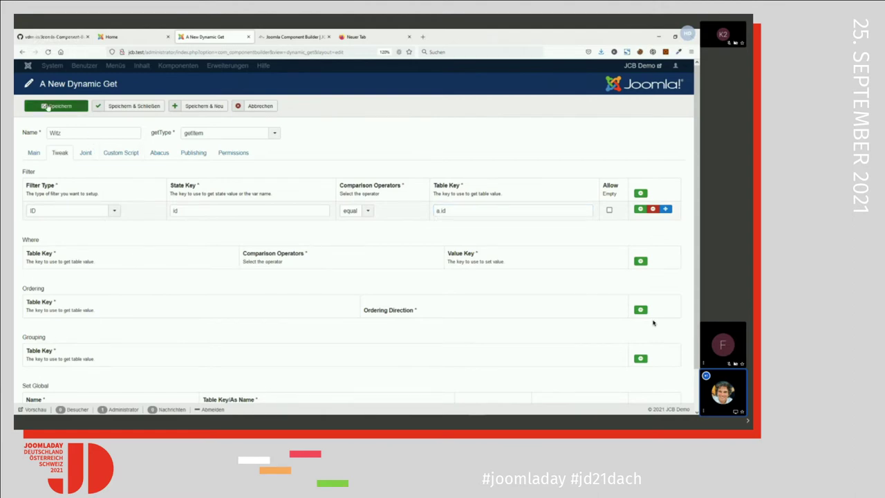
click(133, 107)
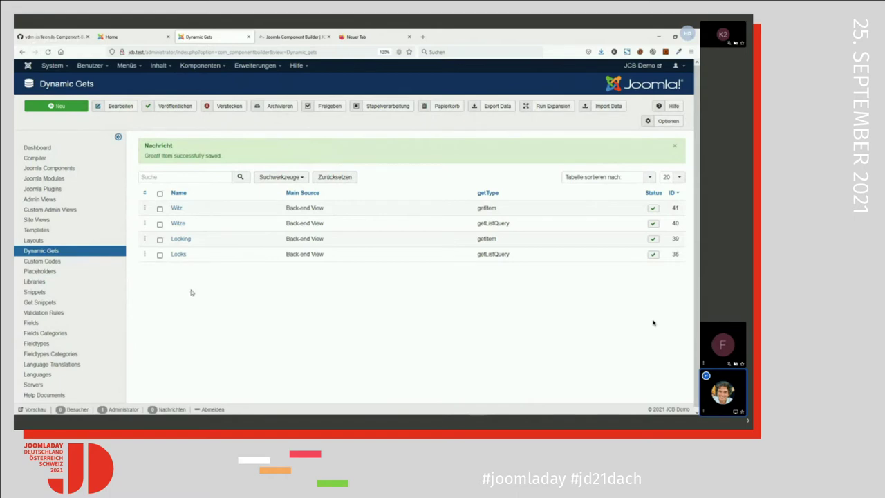
Create a new site view with the system name "Witze (System name)" and the name Witze
click(53, 222)
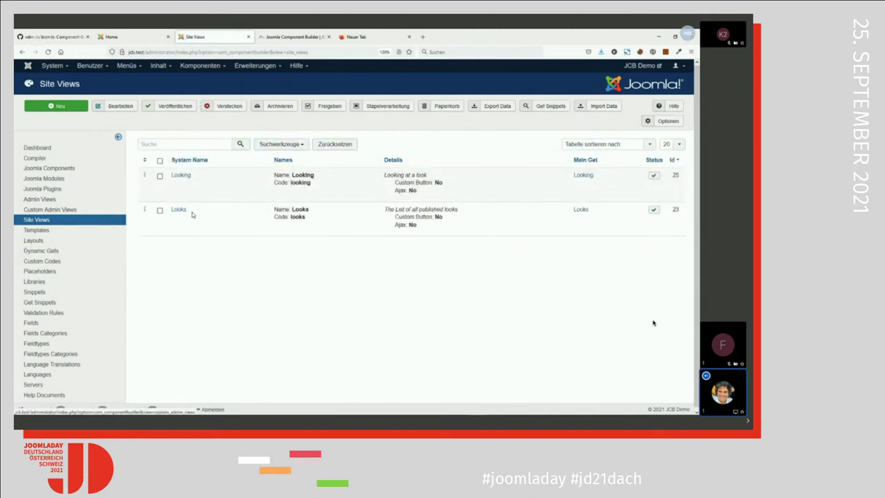
click(61, 110)
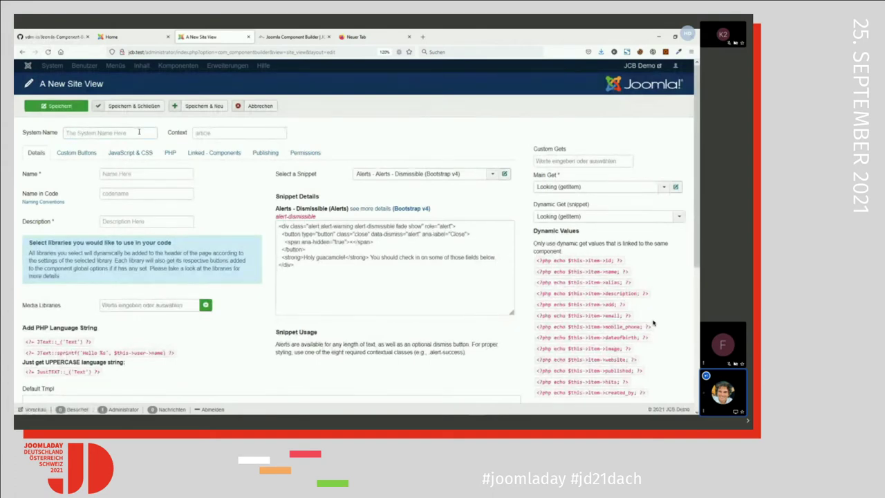
text(W)
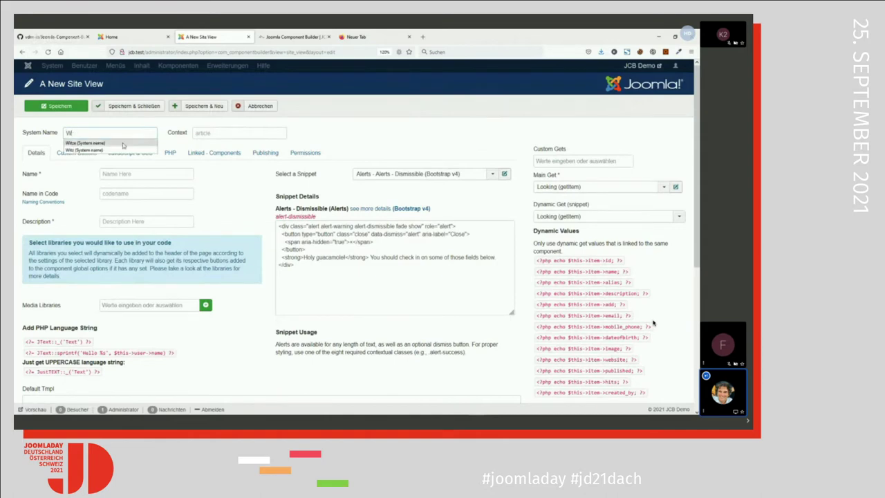
click(85, 142)
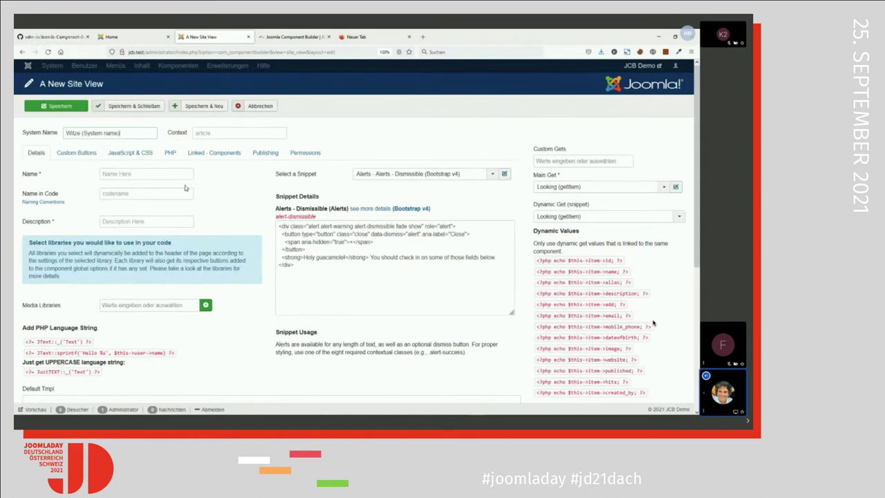
click(143, 174)
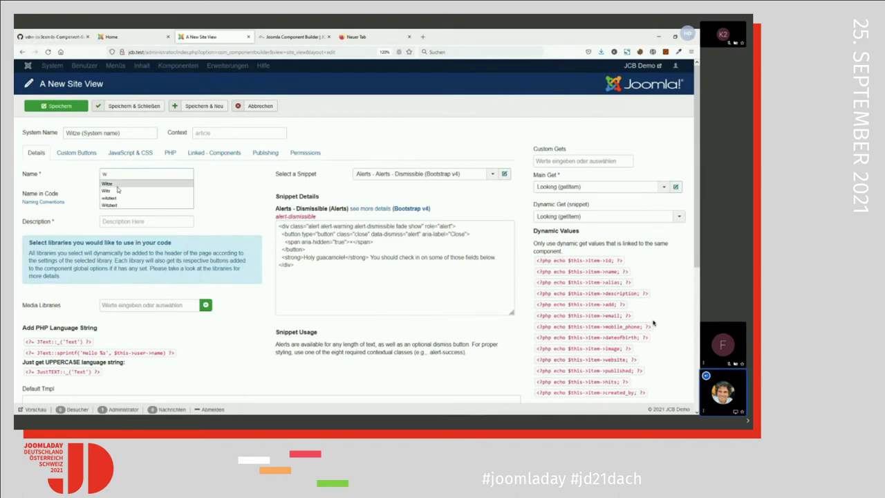
click(117, 186)
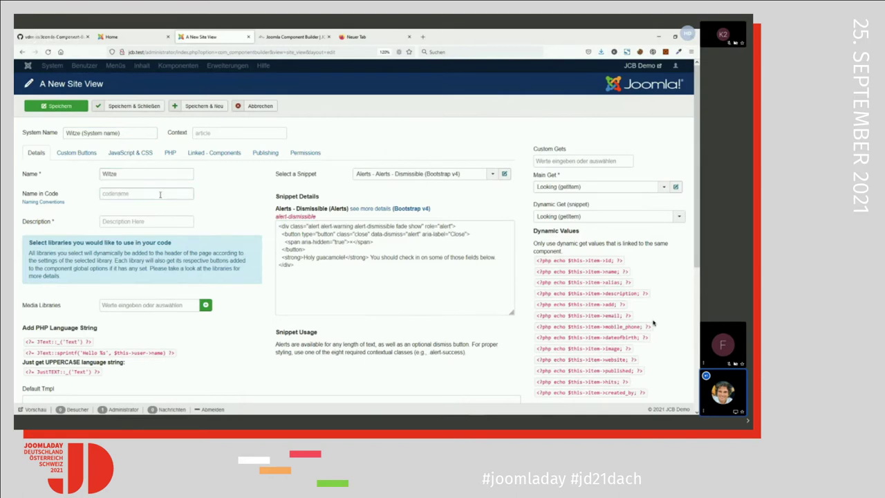
Set the site view's name in code to jokelist and its description to "Liste der Witze"
click(160, 195)
text(j)
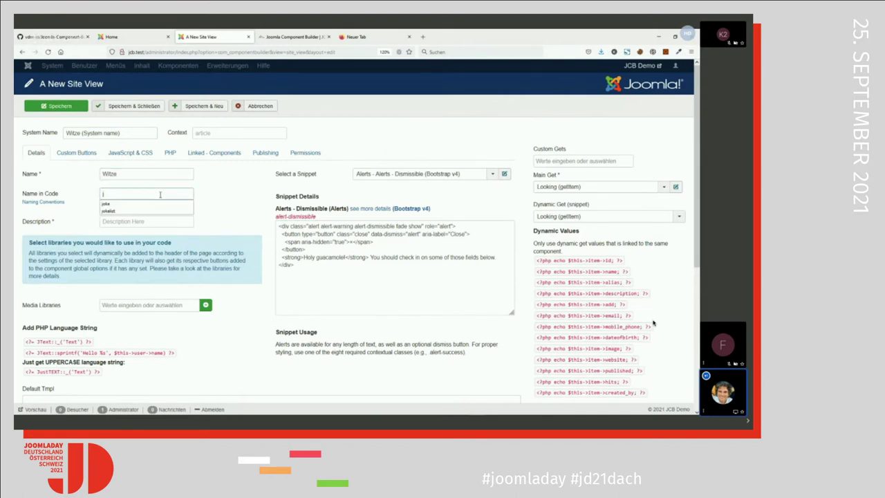
click(111, 211)
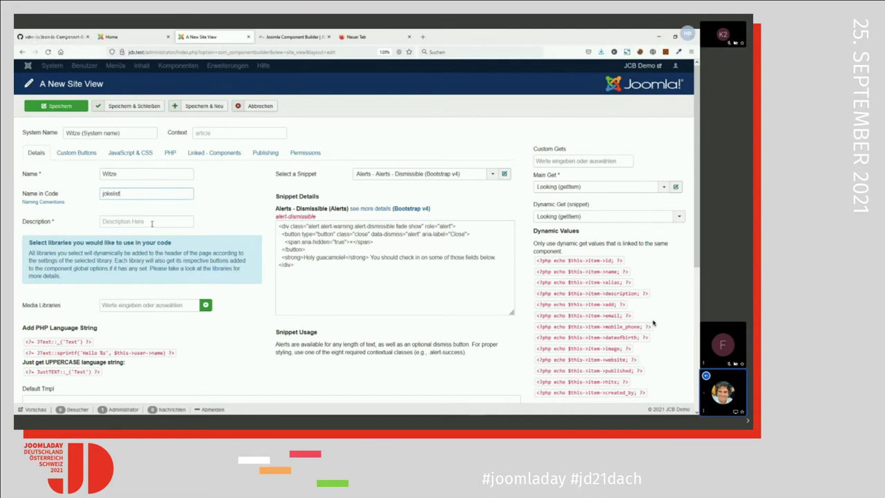
click(153, 223)
text(L)
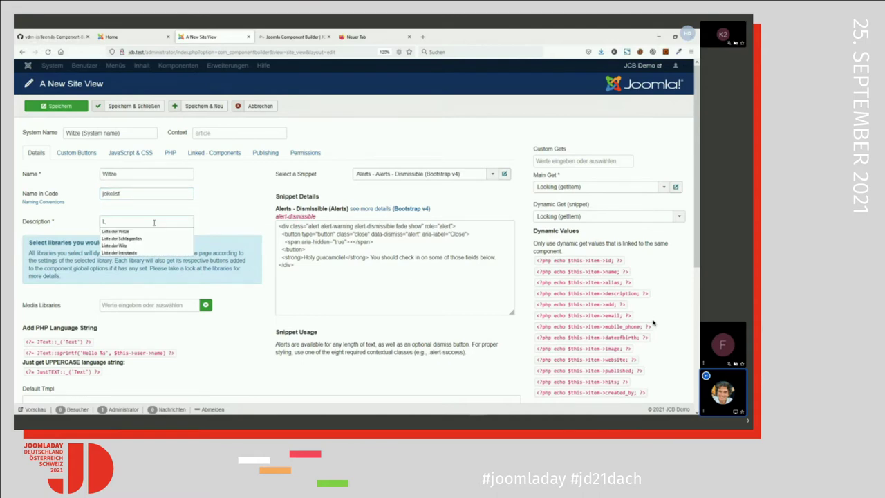
click(149, 231)
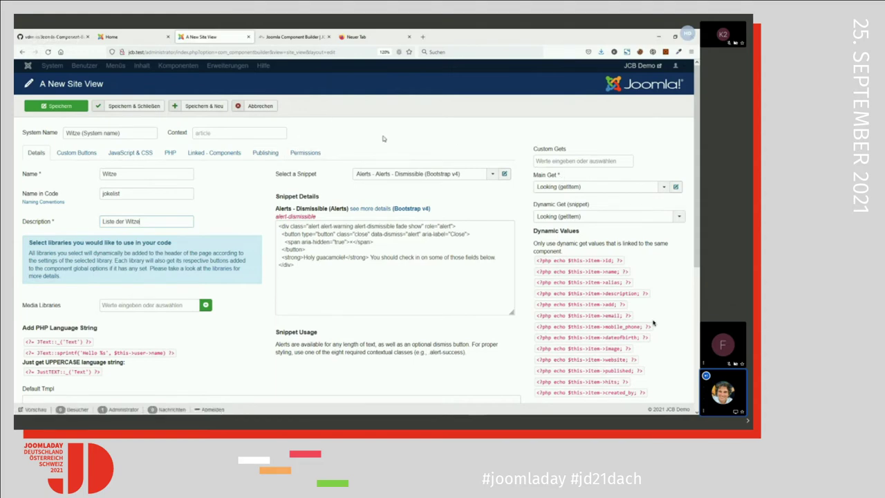
Set both the site view's main get and its snippet dynamic get to Witze (getListQuery)
click(578, 188)
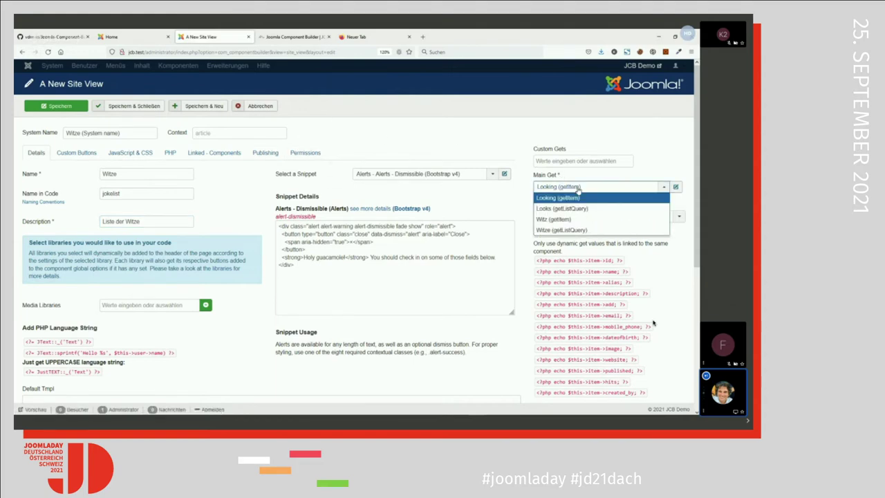
click(571, 231)
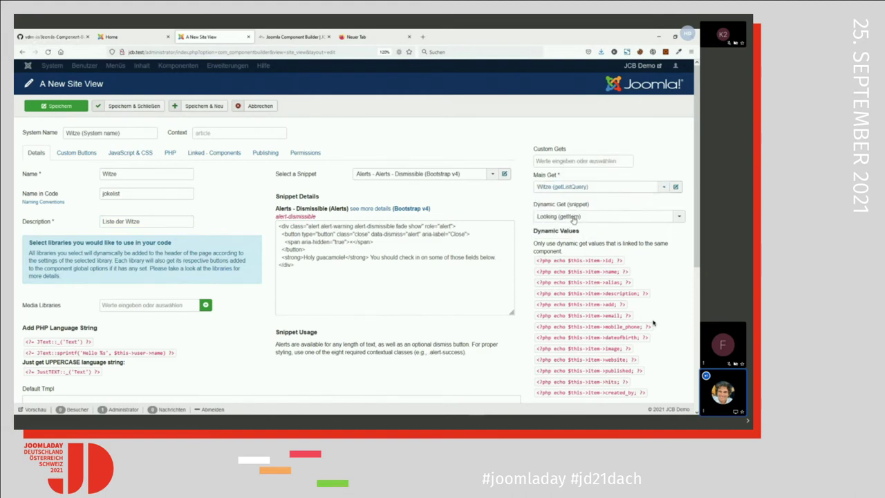
click(573, 217)
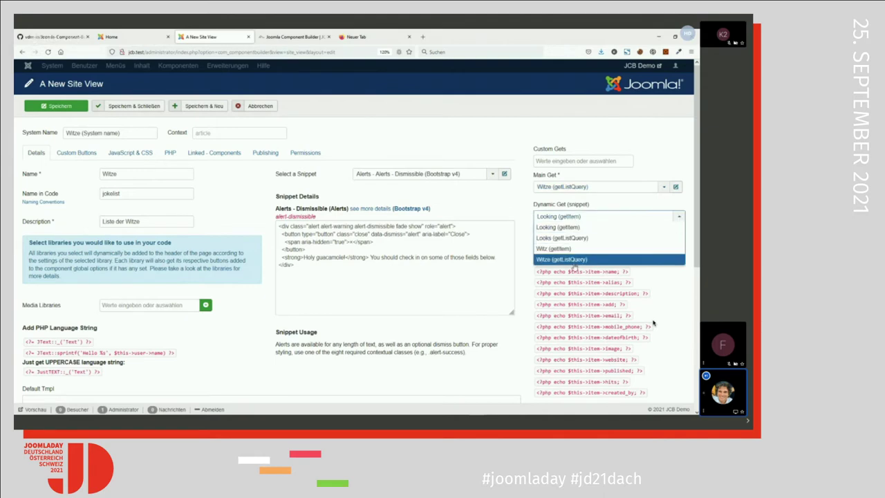
click(575, 260)
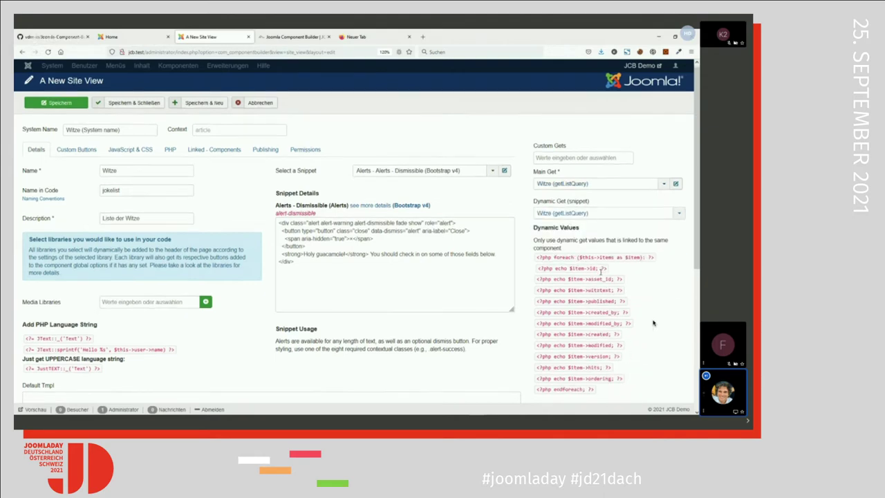
Copy the dynamic value <?php foreach ($this->items as $item): ?> into the site view's Default Tmpl field
scroll(601, 271, down, 1)
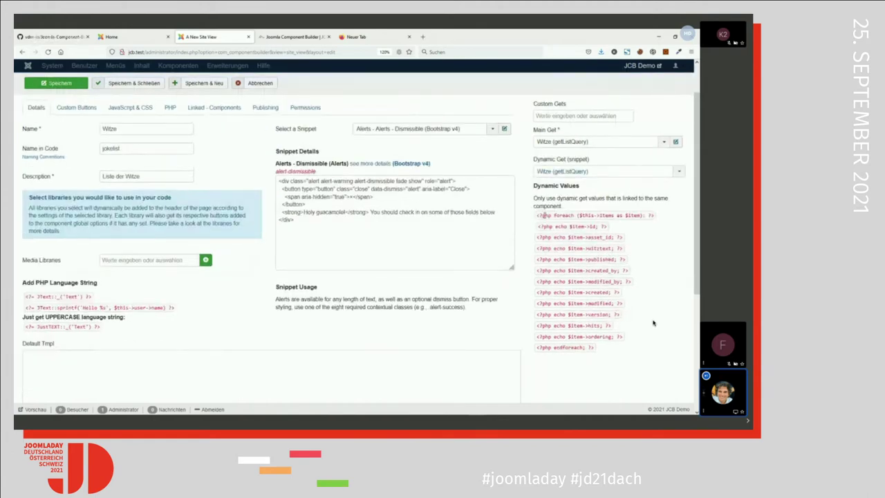
drag(544, 215, 660, 220)
key(ctrl+c)
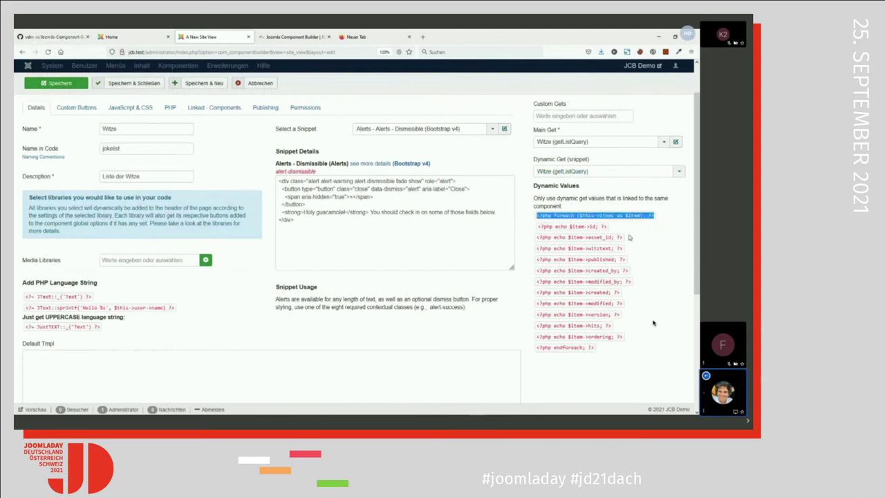
scroll(638, 239, down, 1)
scroll(637, 239, up, 1)
scroll(543, 248, down, 1)
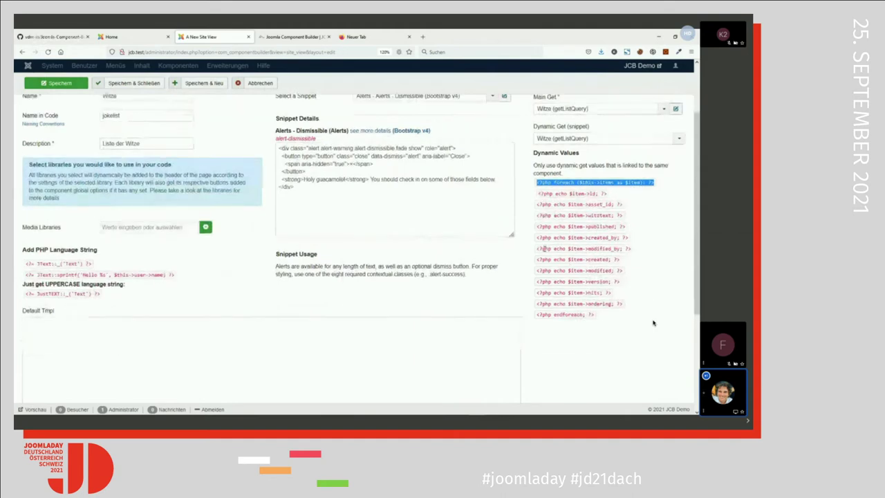
scroll(544, 249, up, 1)
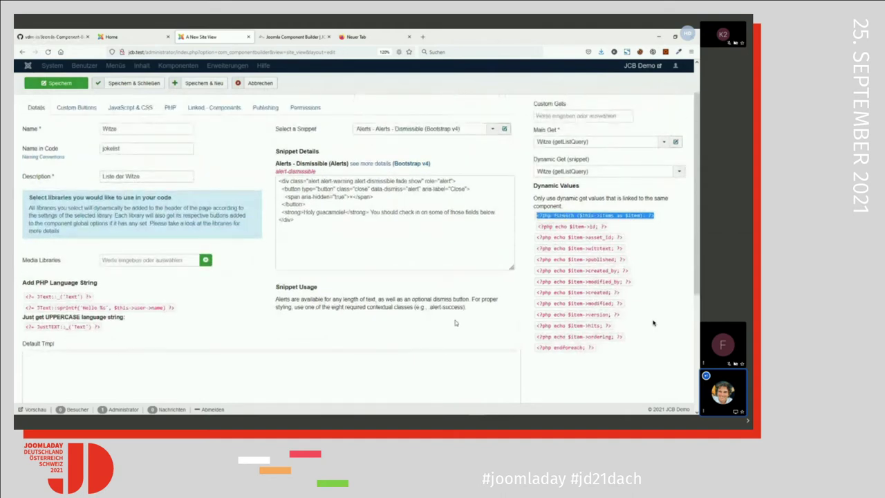
scroll(455, 323, down, 3)
click(287, 276)
key(ctrl+v)
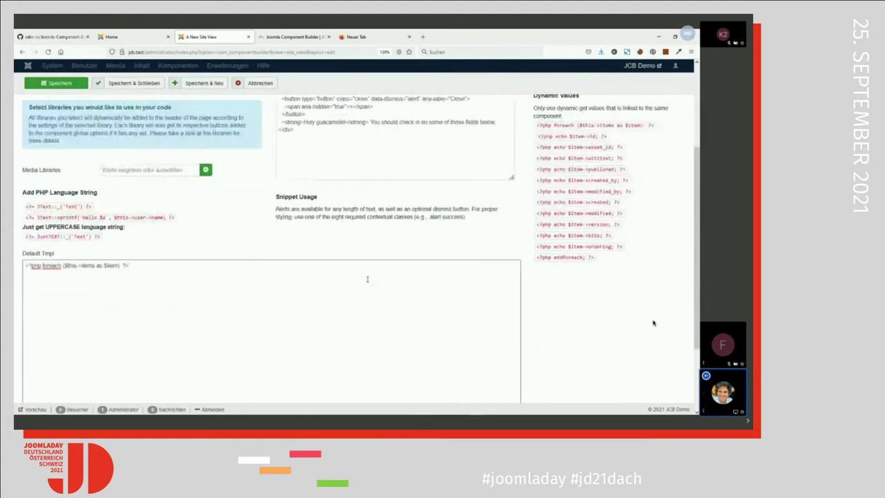
Add the dynamic value <?php echo $item->witztext; ?> on a new line below the foreach line in the default template
key(Return)
drag(626, 158, 535, 161)
key(ctrl+c)
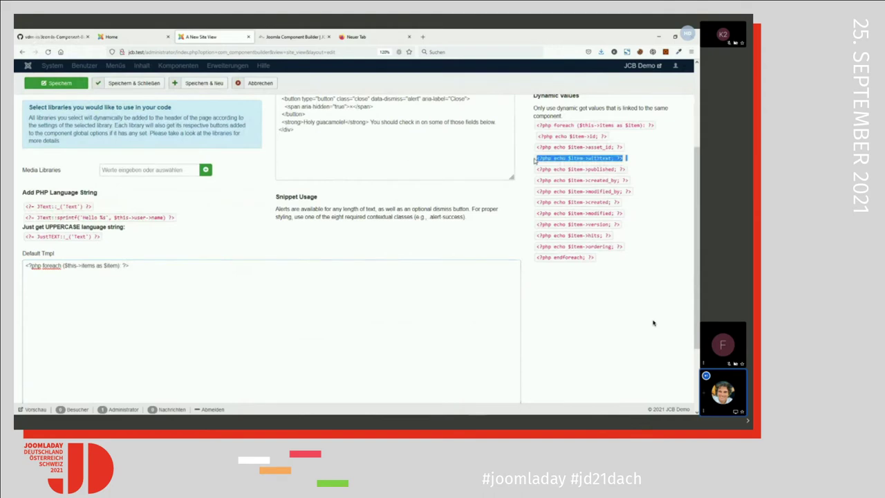
click(283, 264)
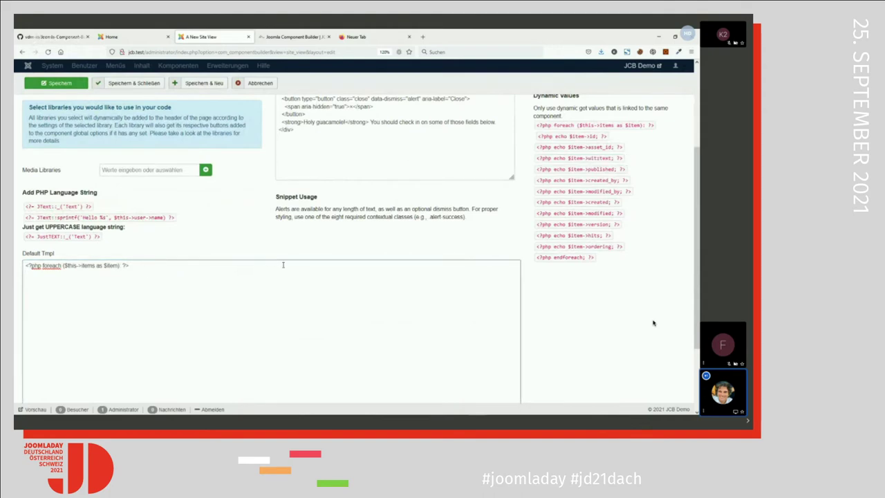
key(ctrl+v)
End the loop in the default template with <?php endforeach; ?> on its own line
drag(598, 259, 538, 261)
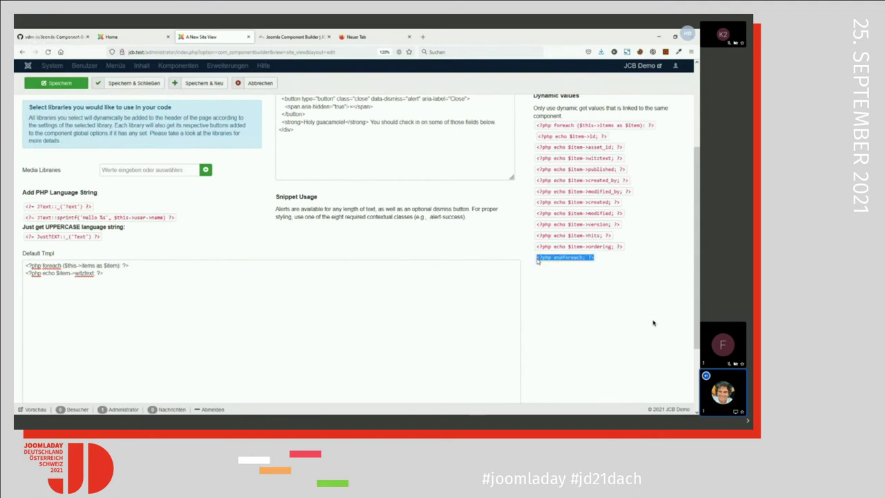
click(102, 273)
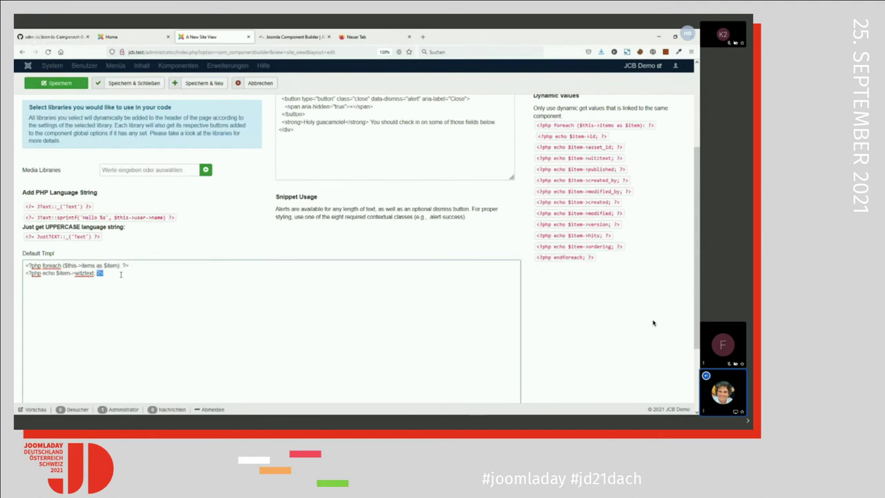
key(Return)
text(<?php endforeach; ?>)
scroll(137, 261, up, 1)
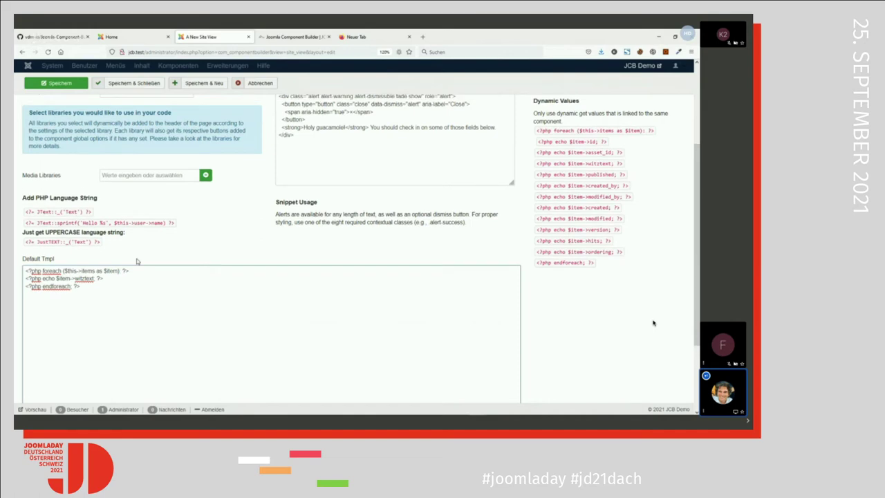
Add Uikit v2 as the site view's media library
scroll(137, 262, up, 3)
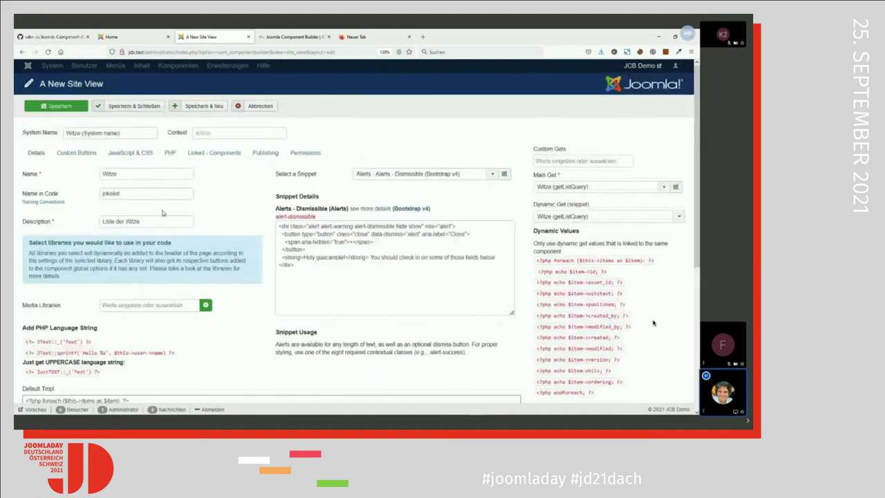
scroll(337, 235, down, 1)
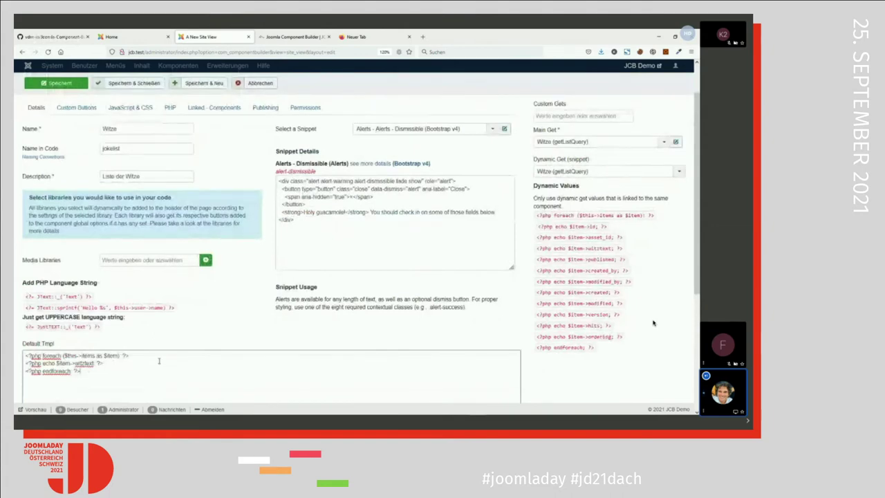
click(179, 260)
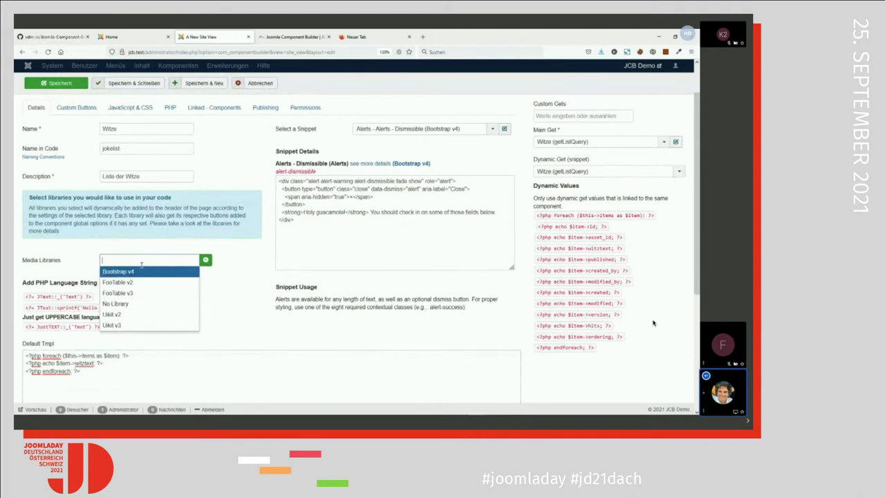
click(130, 318)
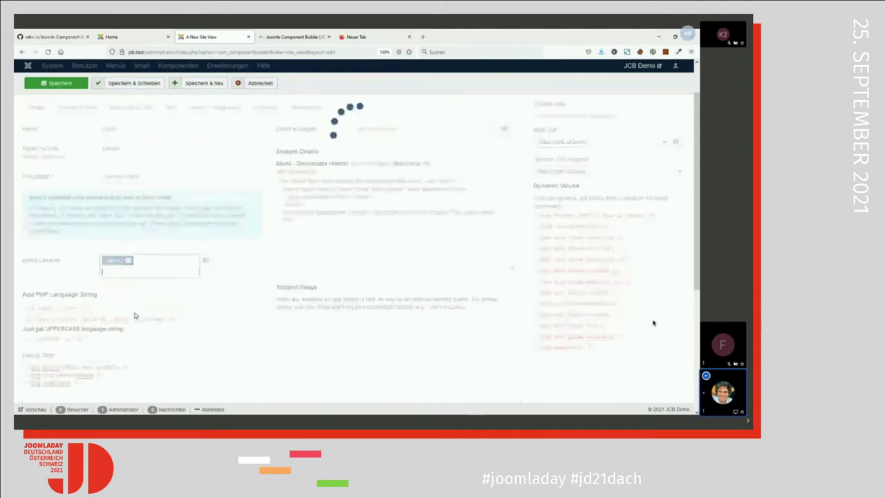
Find and select the snippet Elements - List (Uikit v2) for the site view
click(416, 129)
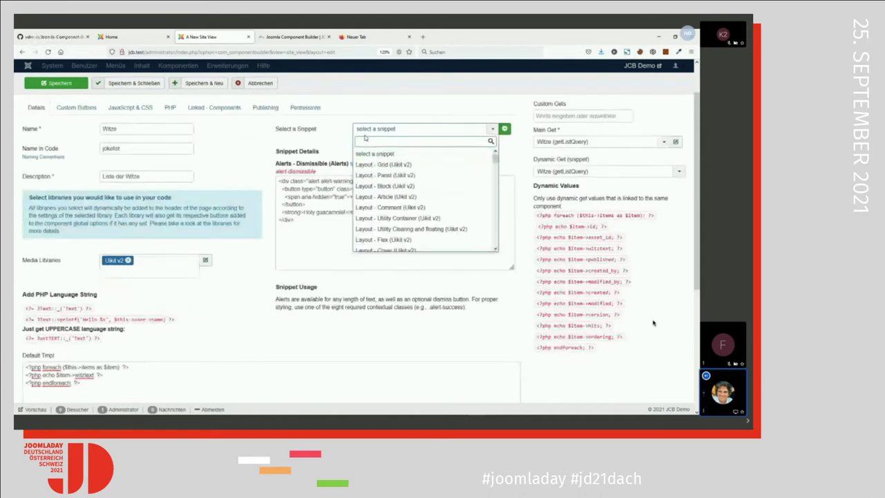
text(liste)
key(BackSpace)
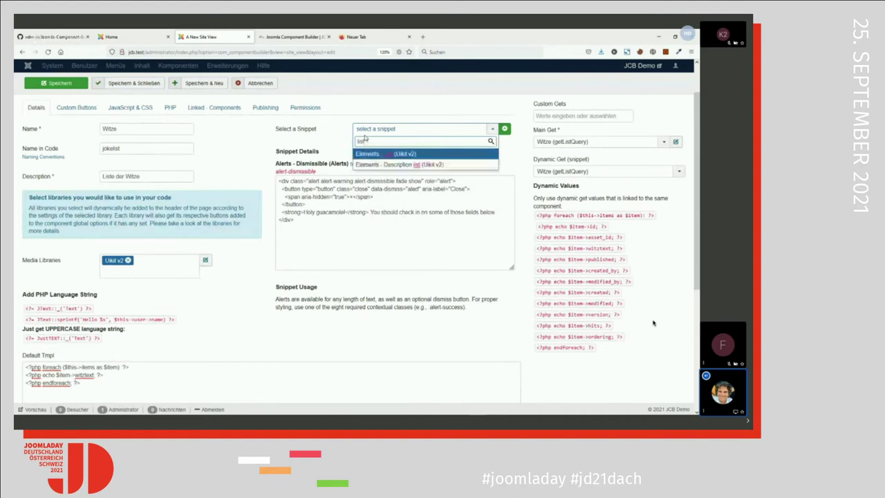
click(391, 155)
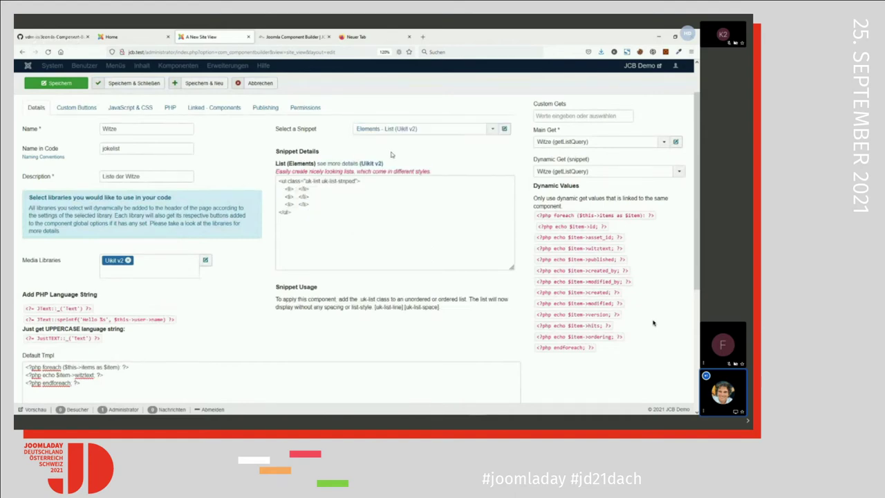
Wrap the template's foreach loop in the snippet's <ul class="uk-list uk-list-striped"> tag and a closing </ul>
click(371, 185)
click(371, 186)
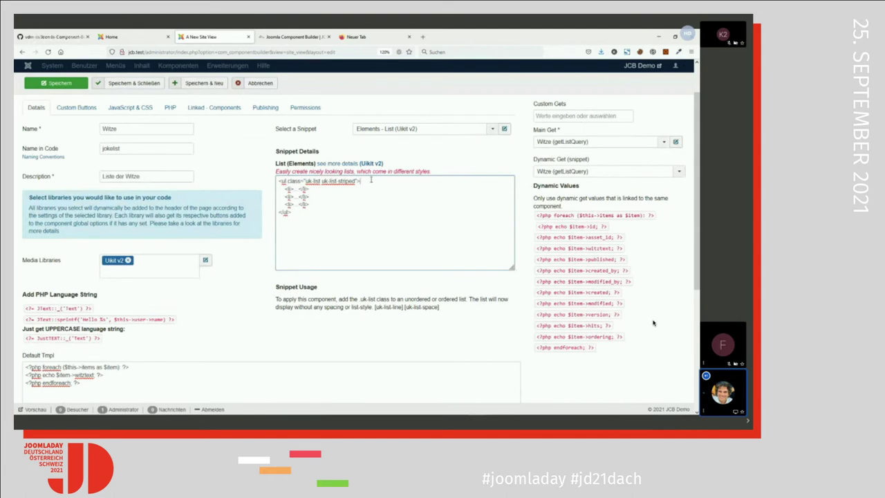
drag(372, 180, 280, 181)
key(ctrl+c)
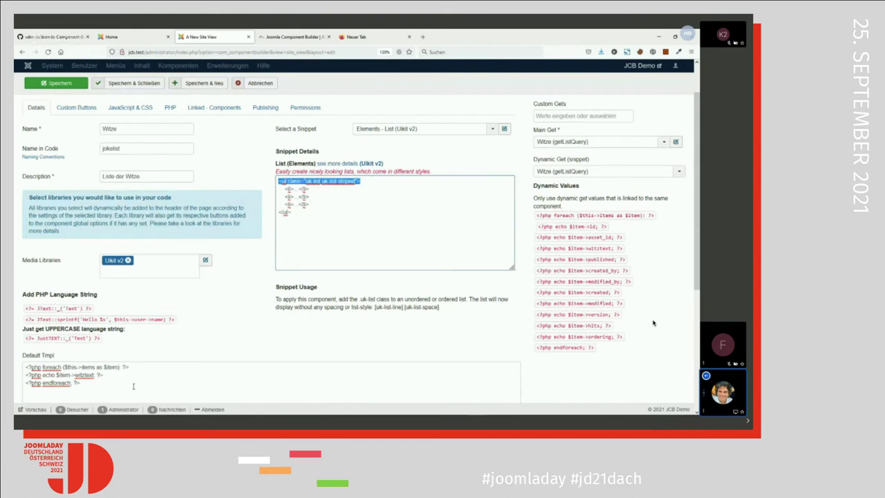
scroll(182, 364, down, 2)
click(124, 362)
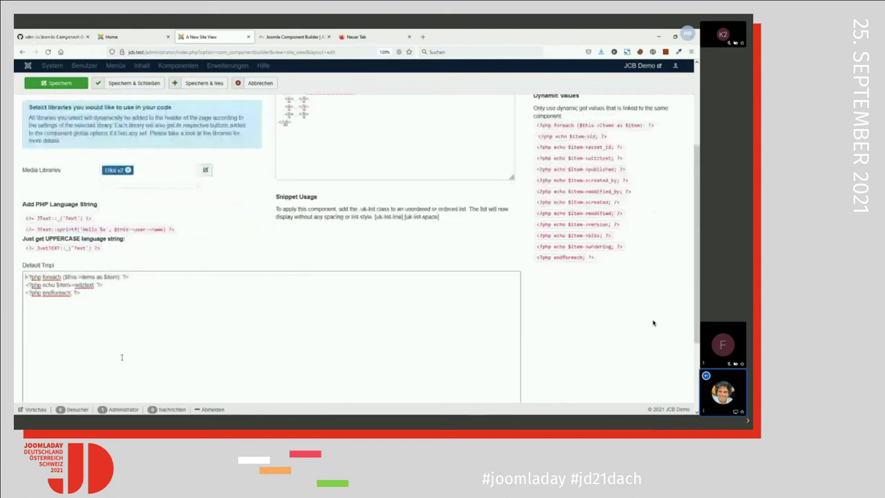
key(Return)
key(ctrl+v)
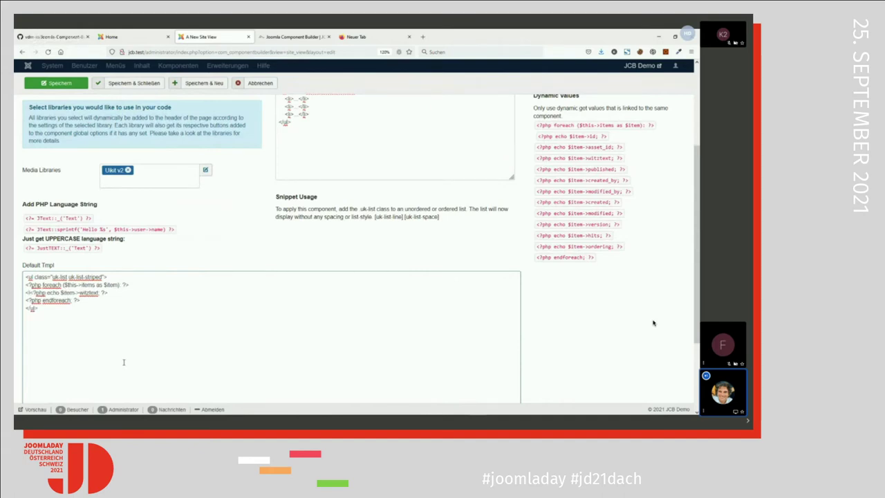
Enclose the witztext echo line in <li> and </li> tags on separate lines
text(<li>)
key(Return)
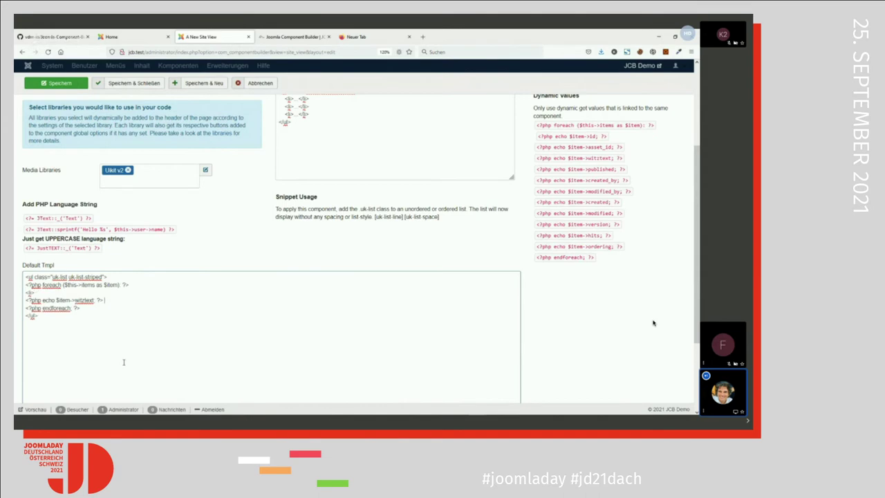
key(Return)
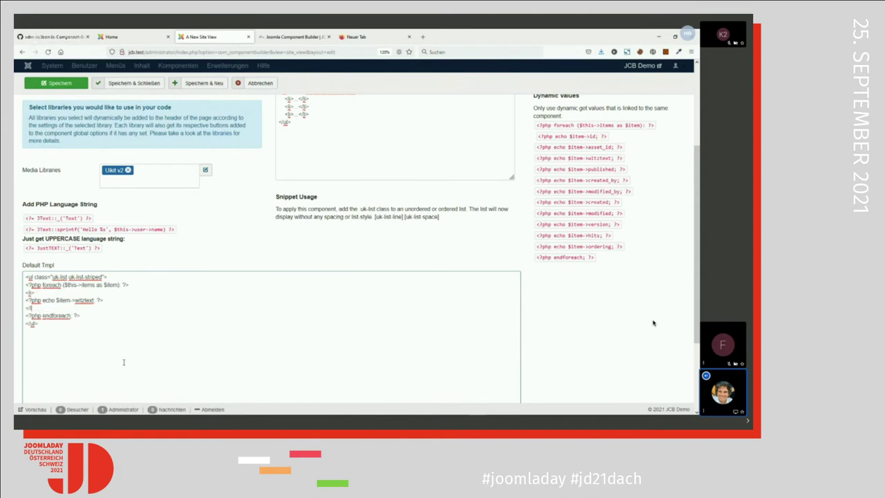
Save the Witze site view, review its saved settings and template, and close it
scroll(149, 357, up, 2)
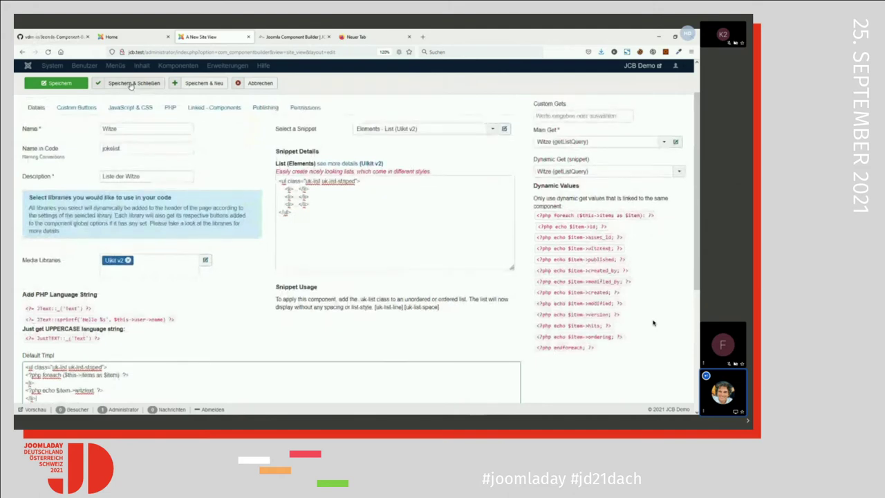
click(73, 86)
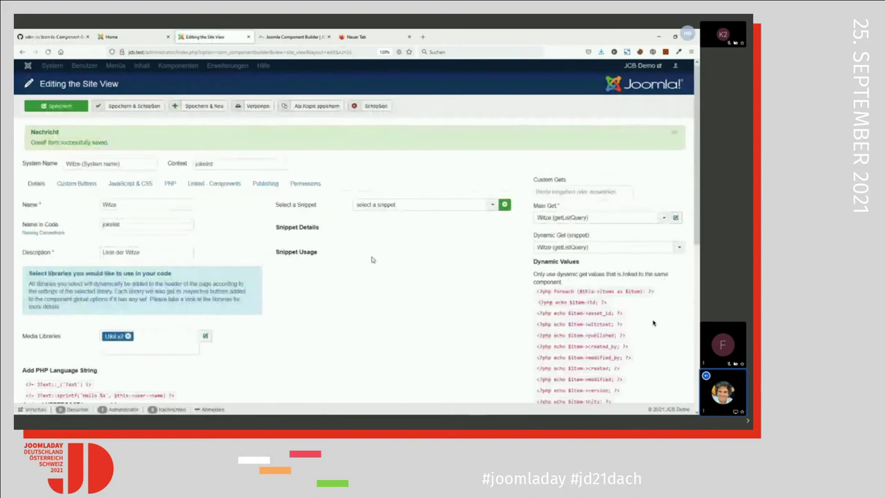
scroll(291, 276, down, 1)
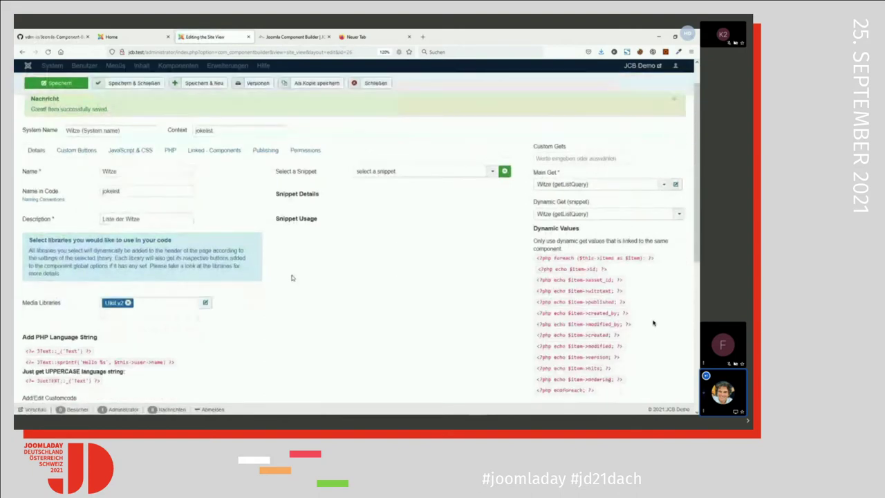
scroll(292, 277, down, 2)
scroll(291, 269, up, 3)
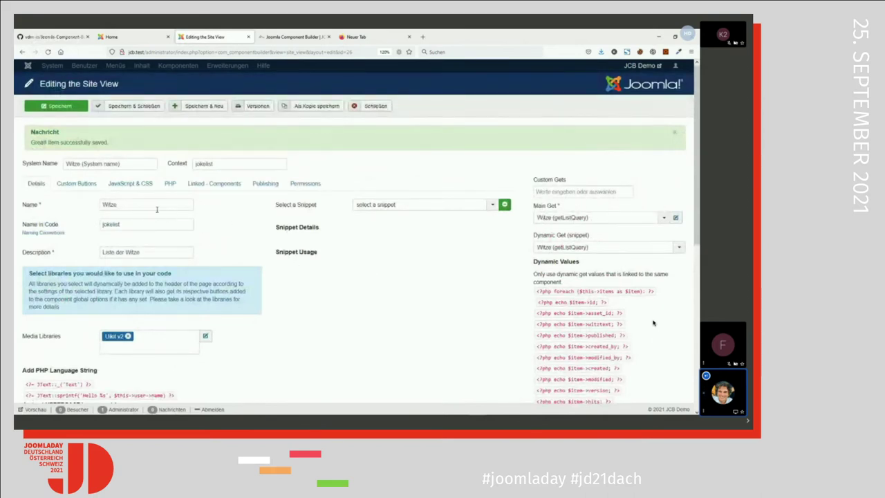
scroll(264, 258, down, 3)
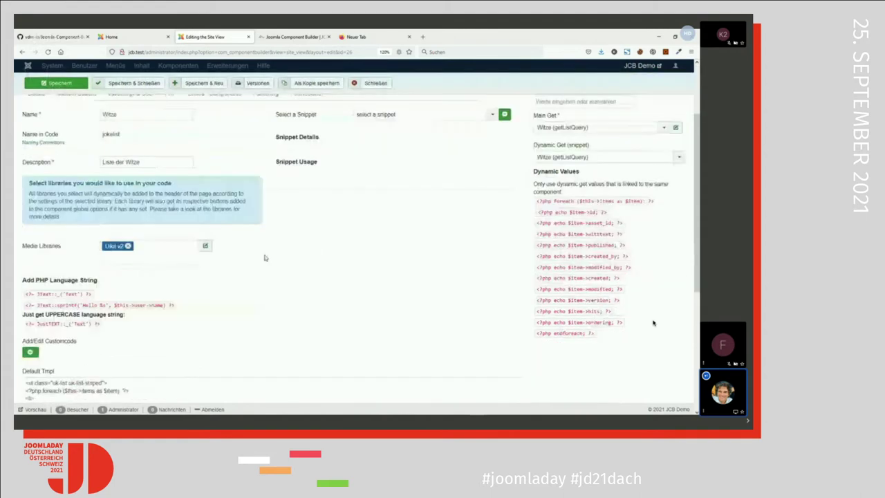
scroll(264, 258, up, 3)
click(375, 106)
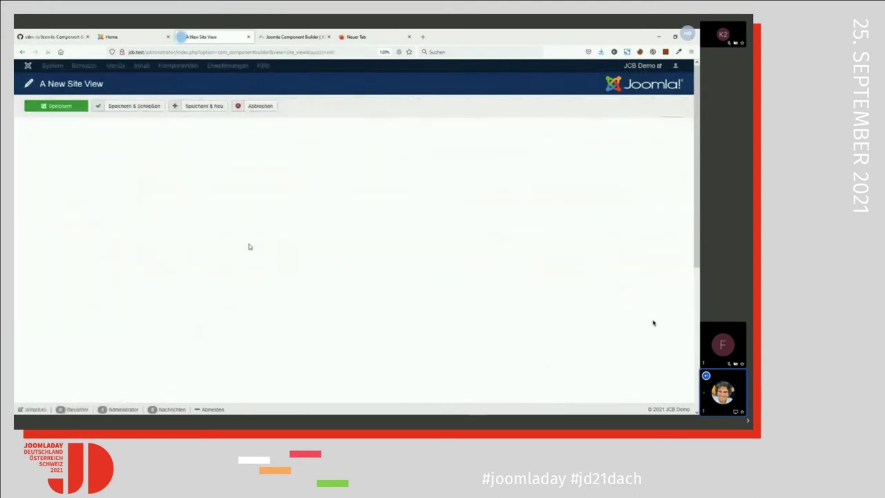
Give the new site view the system name "Witz (System name)" and the name Witz
click(125, 132)
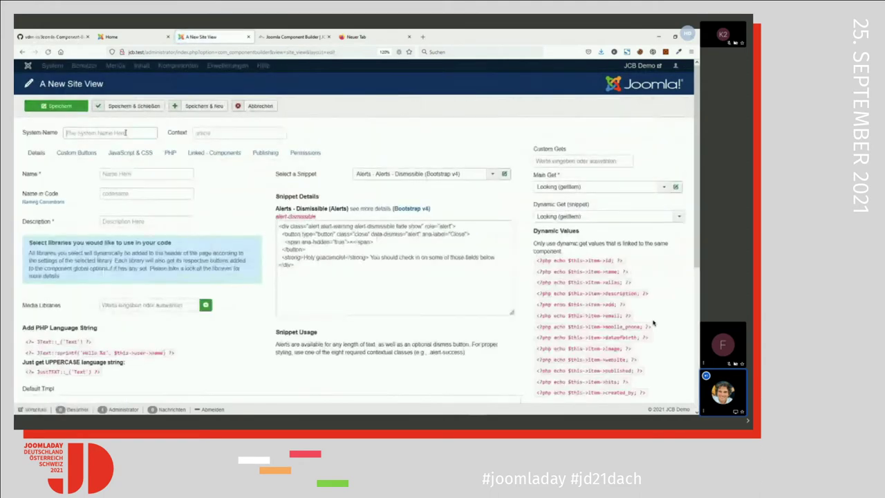
text(Wil)
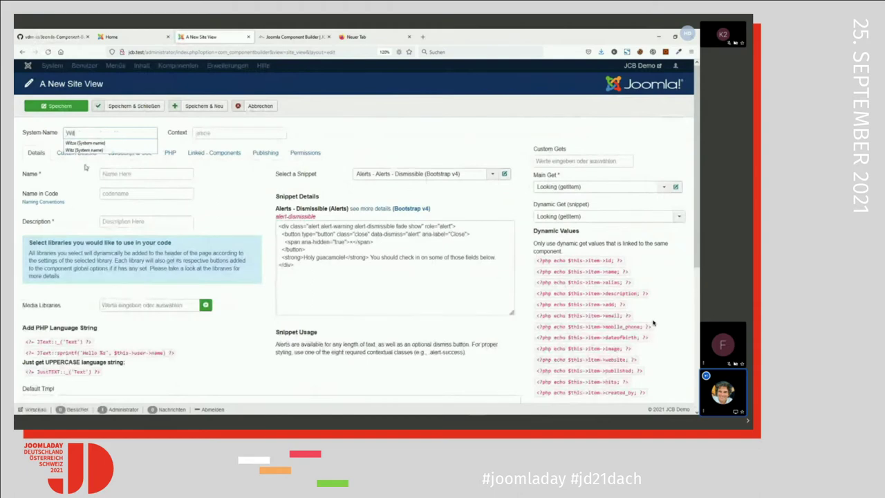
click(83, 150)
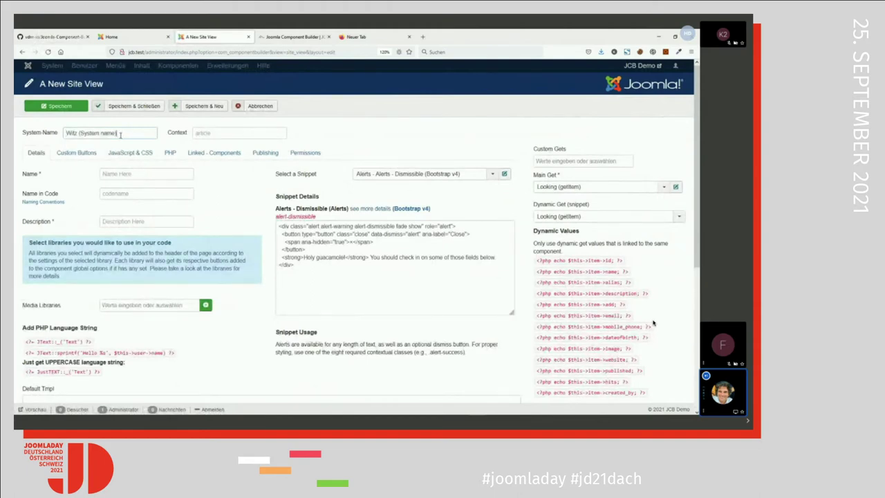
click(138, 175)
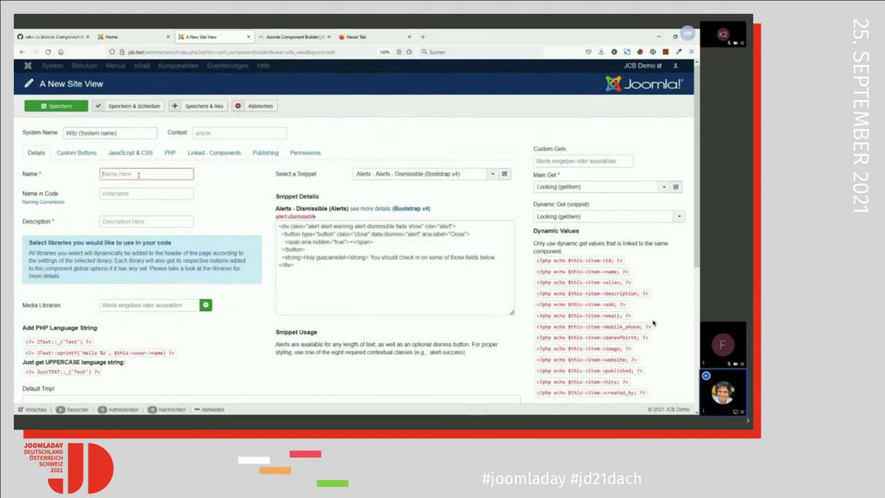
text(Witz)
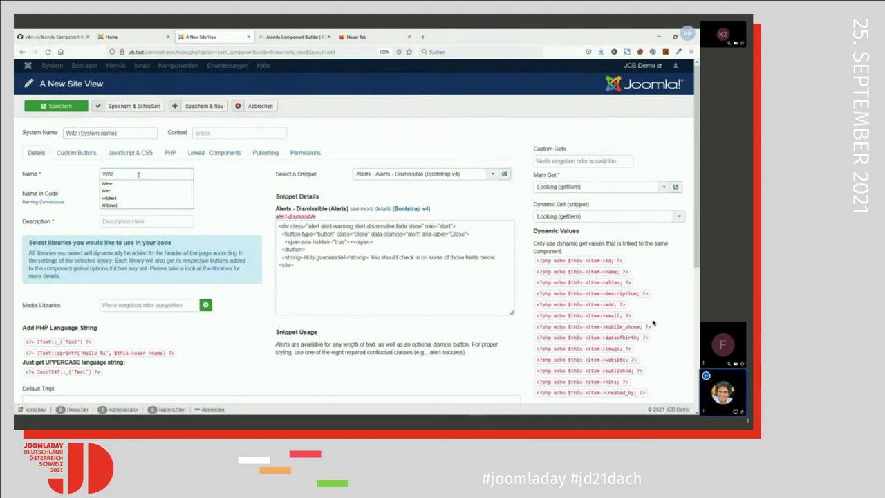
click(135, 192)
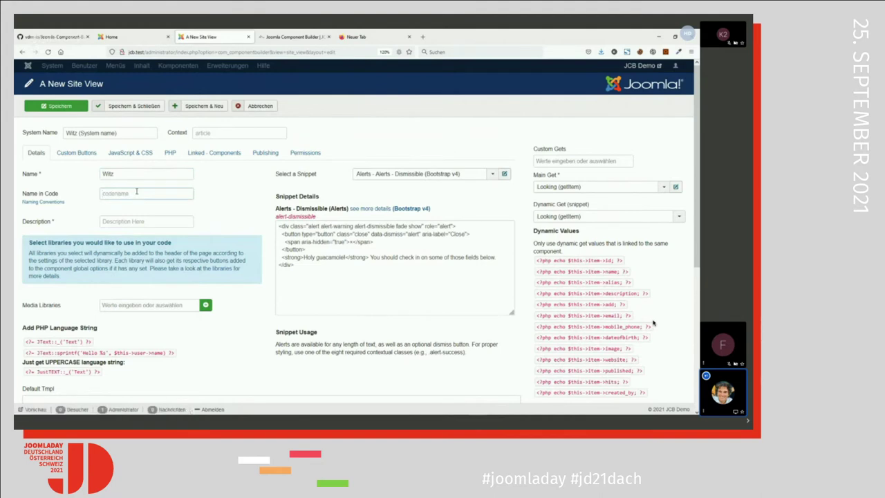
Set the Witz site view's name in code to joke and its description to "Einzelner Witz"
text(joke)
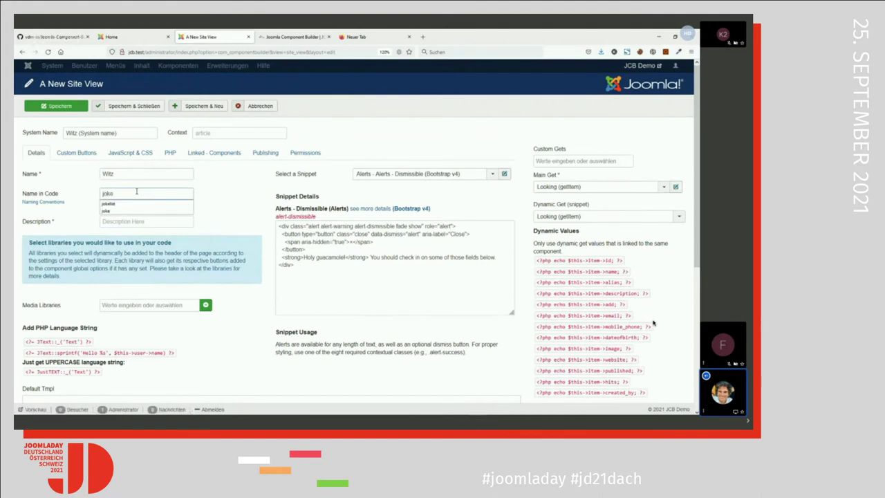
click(134, 221)
text(E)
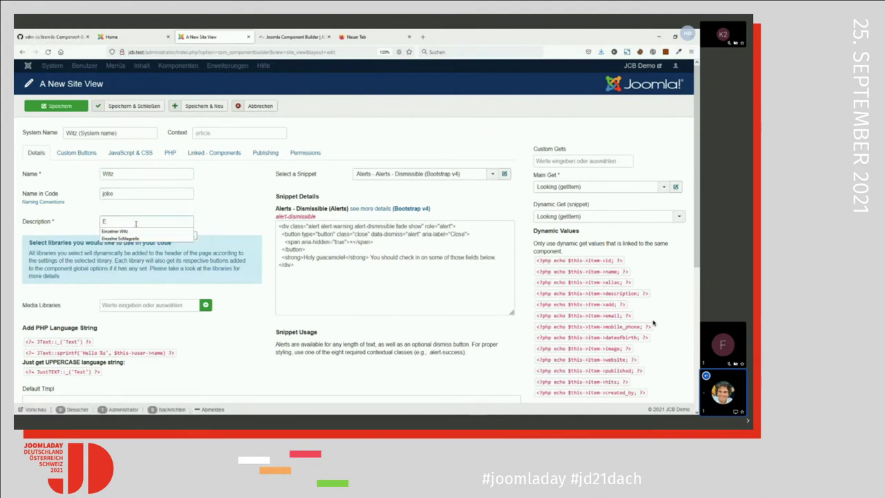
click(129, 233)
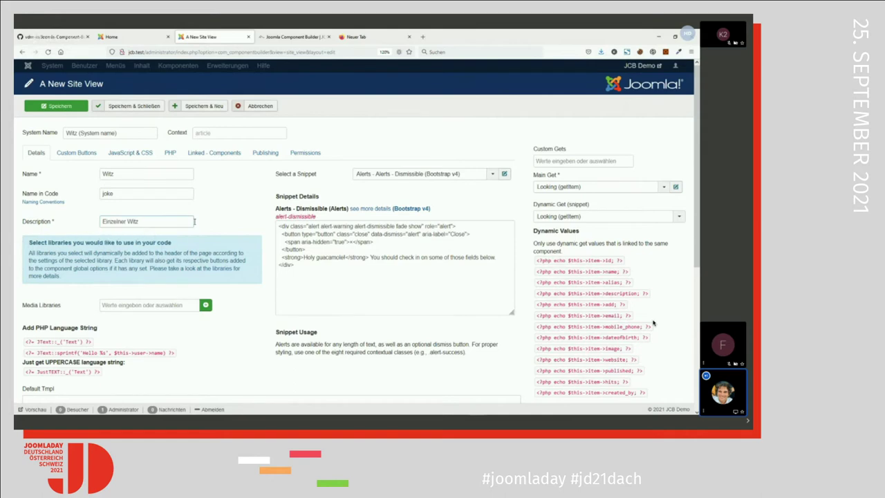
Set both the main get and the snippet's dynamic get of the Witz site view to Witz (getItem)
scroll(195, 222, down, 1)
scroll(194, 222, up, 1)
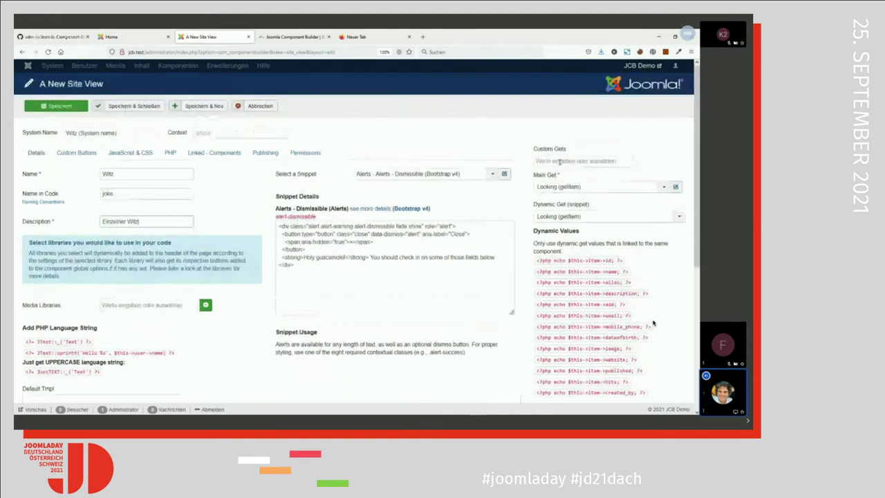
click(574, 186)
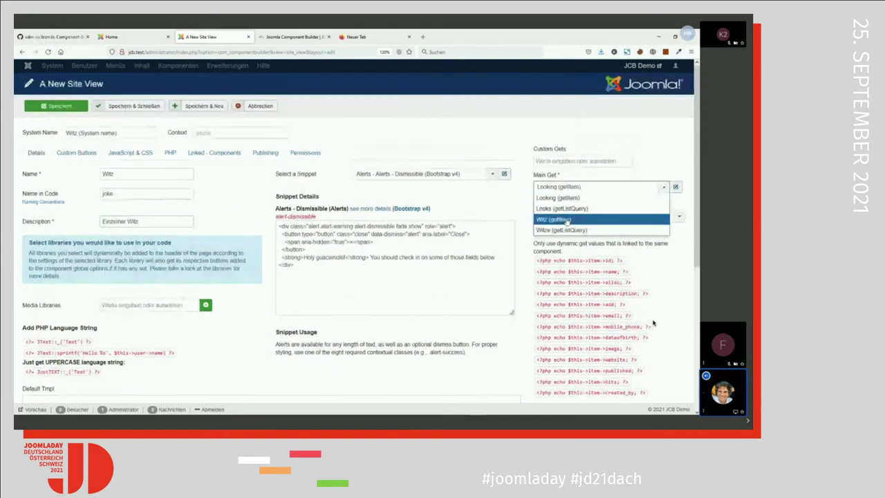
click(566, 220)
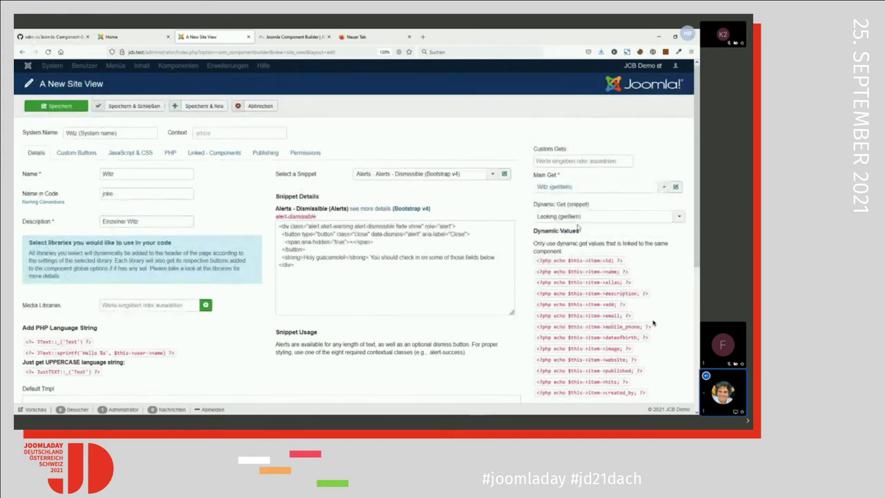
click(590, 216)
click(585, 249)
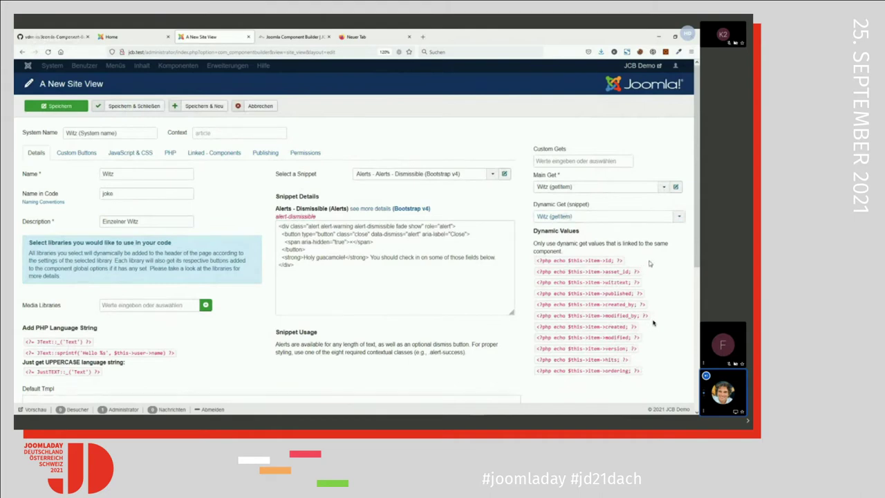
Copy the dynamic value <?php echo $this->item->witztext; ?> into the site view's default template
scroll(639, 274, down, 1)
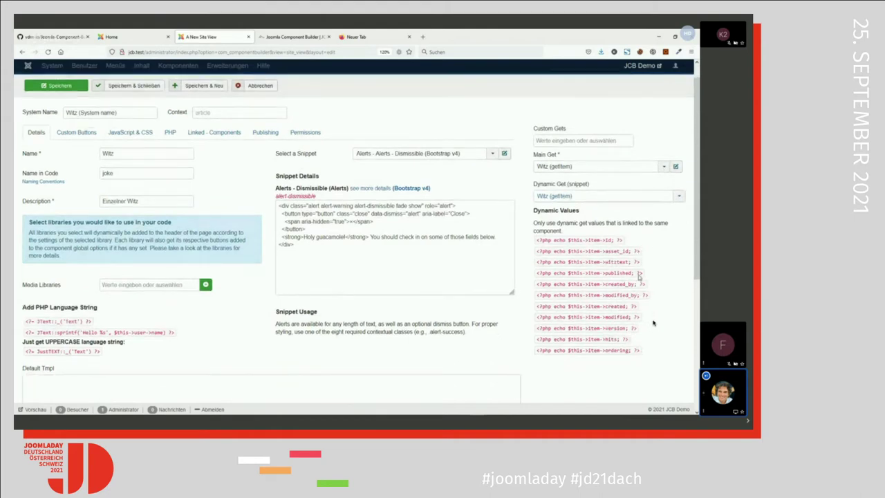
scroll(640, 275, down, 1)
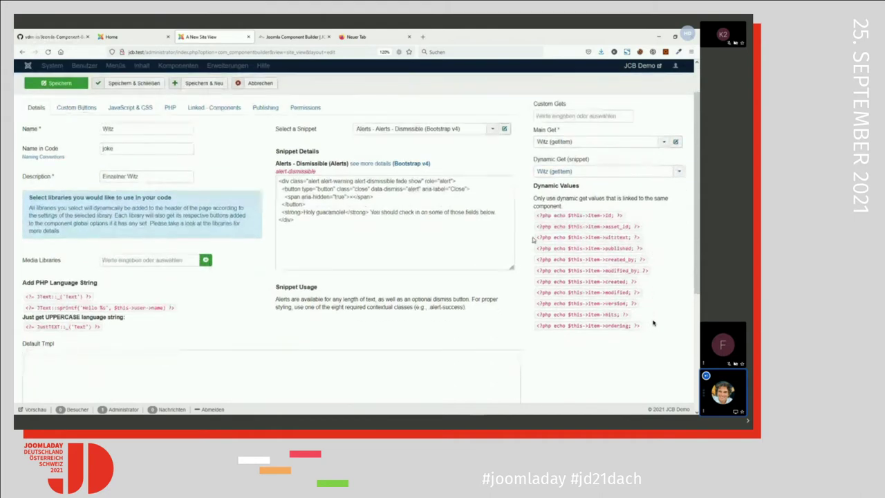
drag(536, 237, 659, 238)
key(ctrl+c)
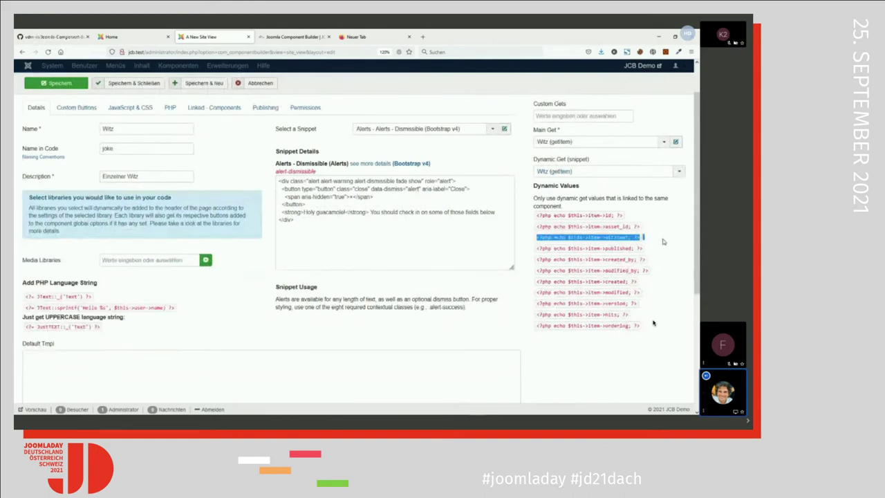
click(88, 361)
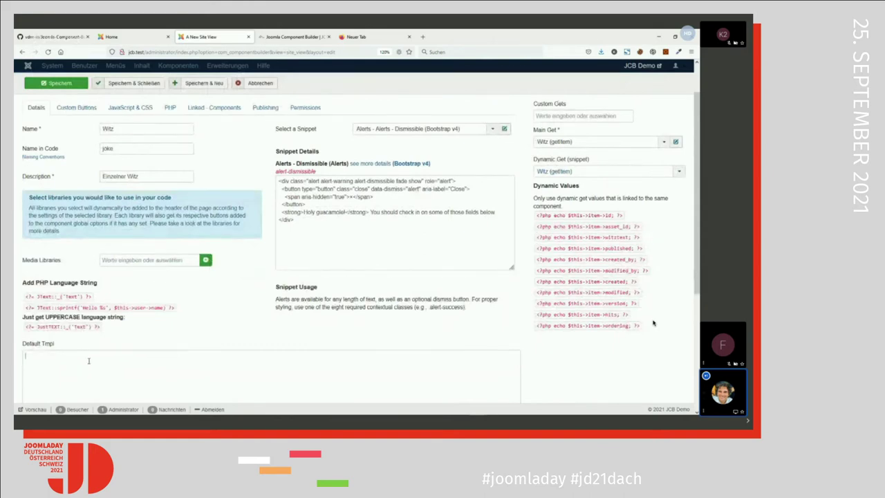
key(ctrl+v)
Wrap the template's witztext echo line in <h2> and </h2> tags, and save and close the Witz site view
scroll(155, 336, down, 3)
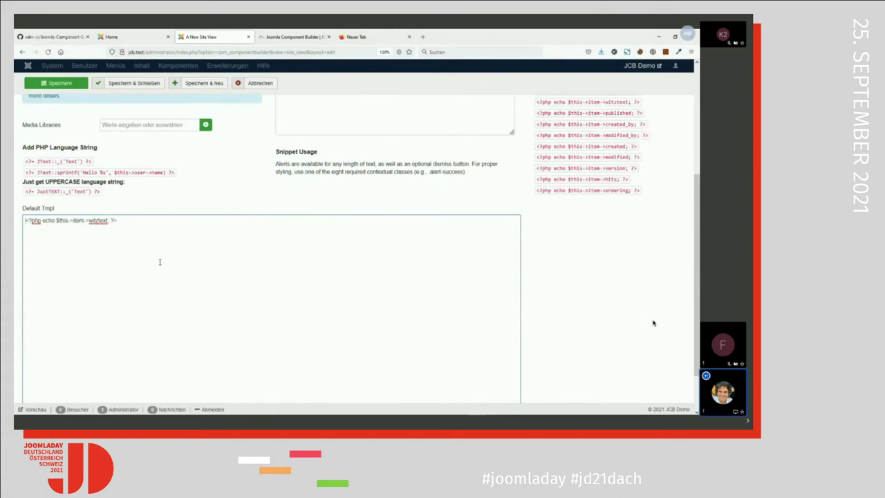
text(<h2>)
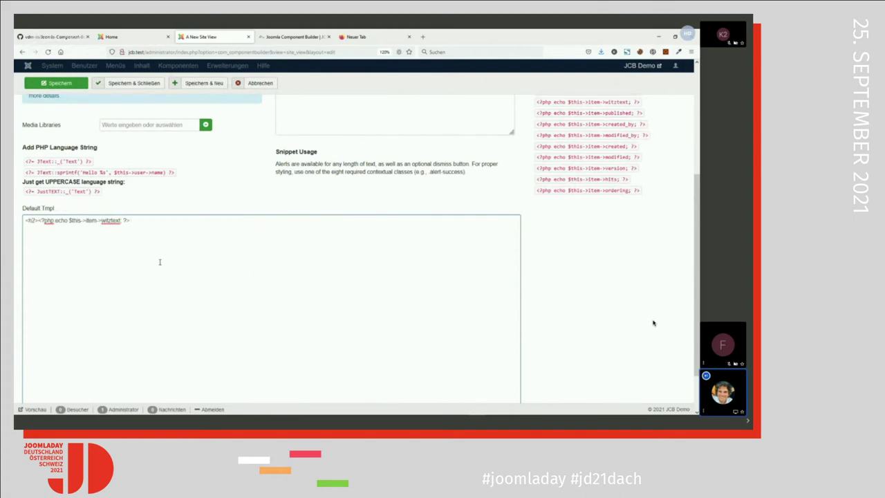
text(2>)
scroll(327, 214, up, 1)
scroll(327, 214, up, 4)
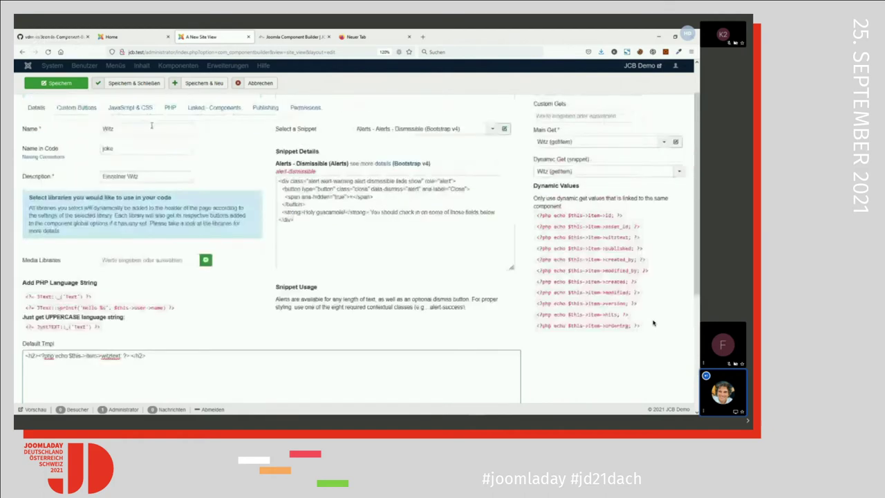
click(133, 82)
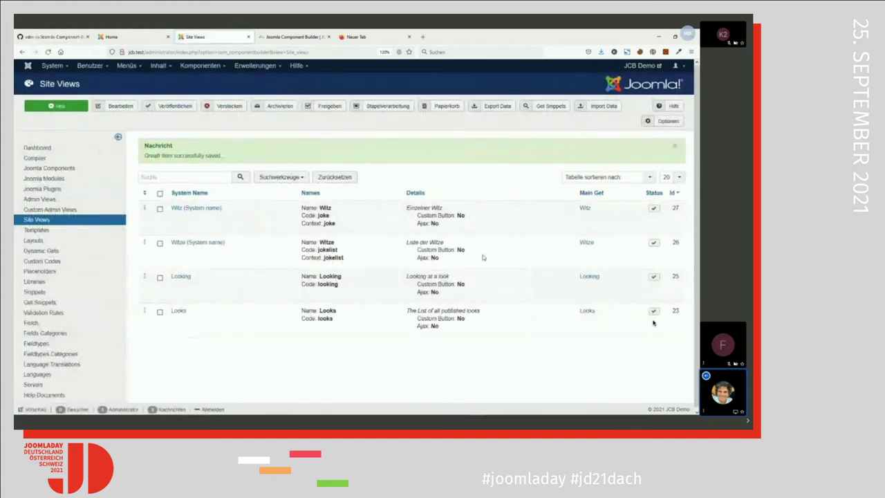
Open the Witze component for editing and start creating its linked site views
click(55, 169)
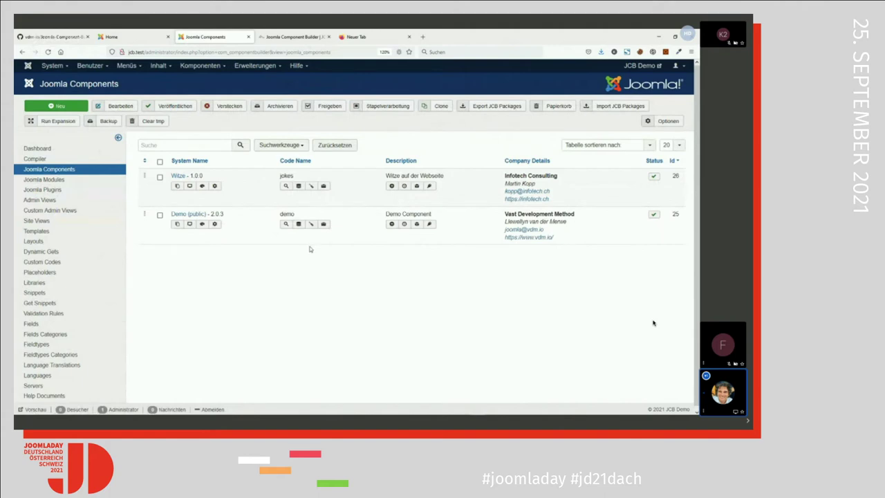
click(179, 177)
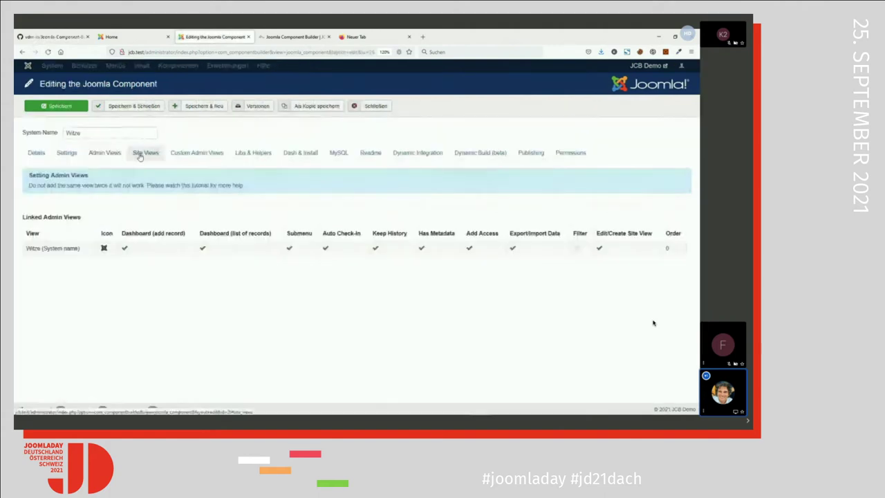
click(141, 153)
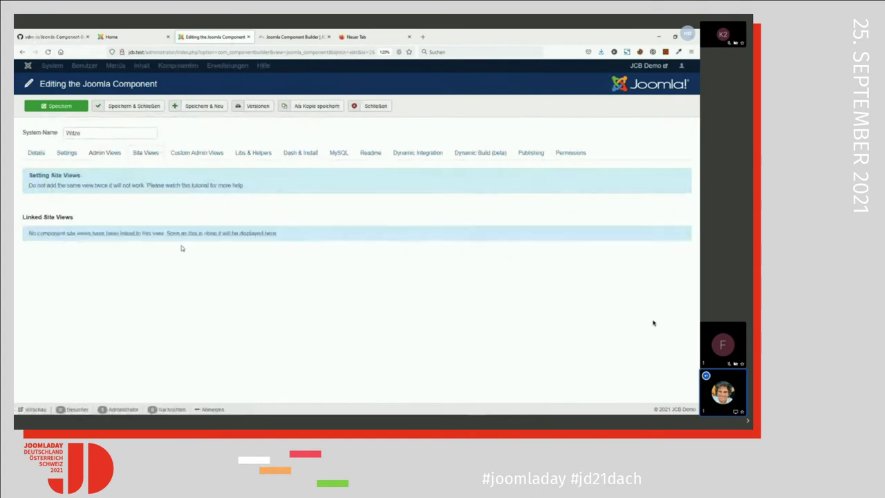
click(95, 220)
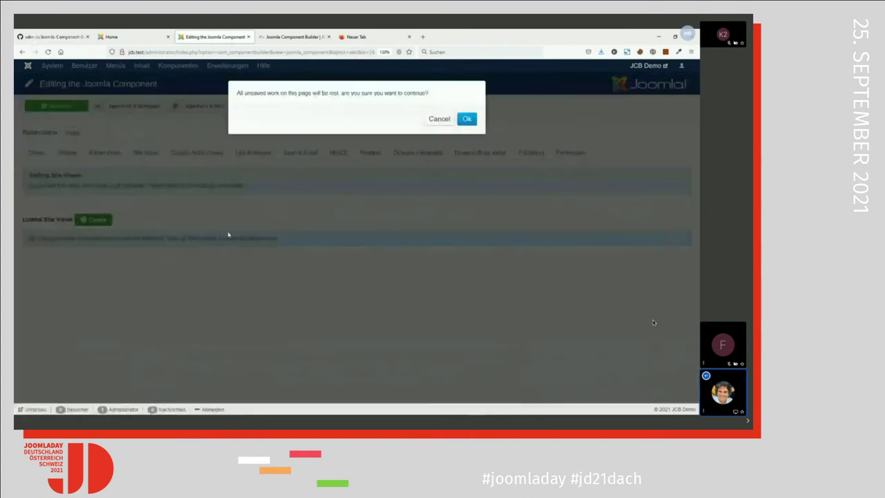
click(466, 119)
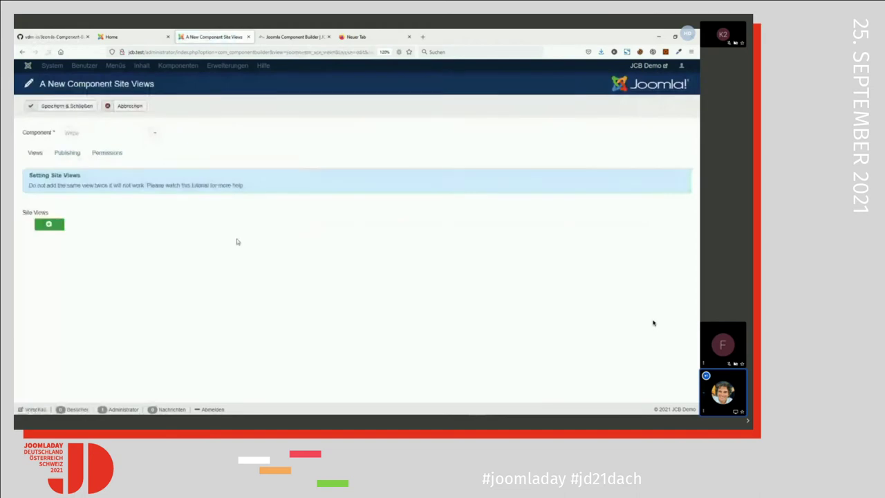
Link the Witze (System name) site view with Add Menu, Has Metadata, Default View, Add Access and Public Access enabled
click(55, 227)
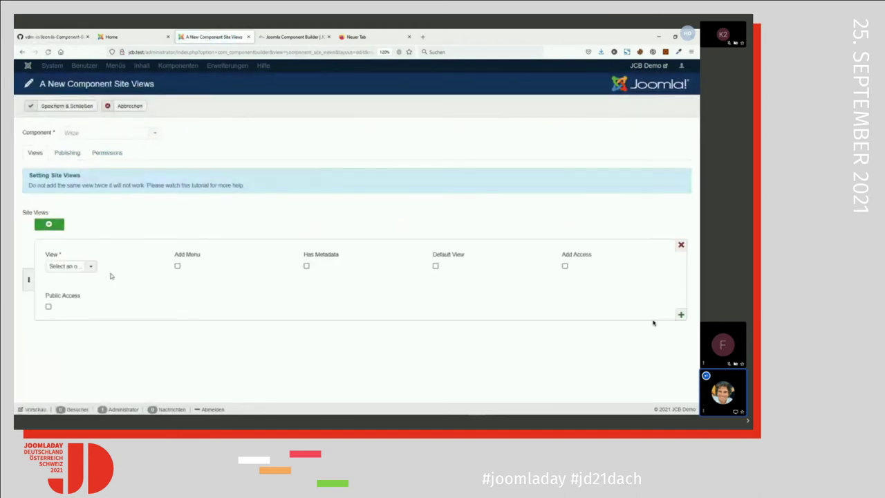
click(61, 268)
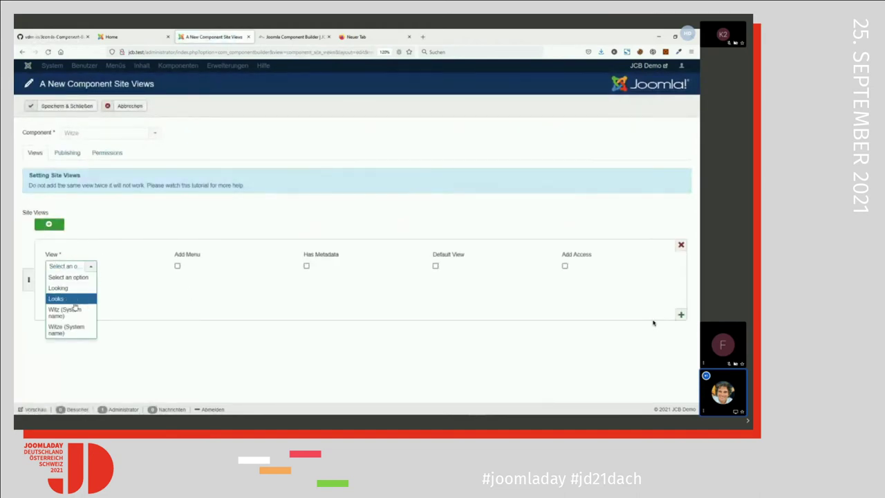
click(64, 329)
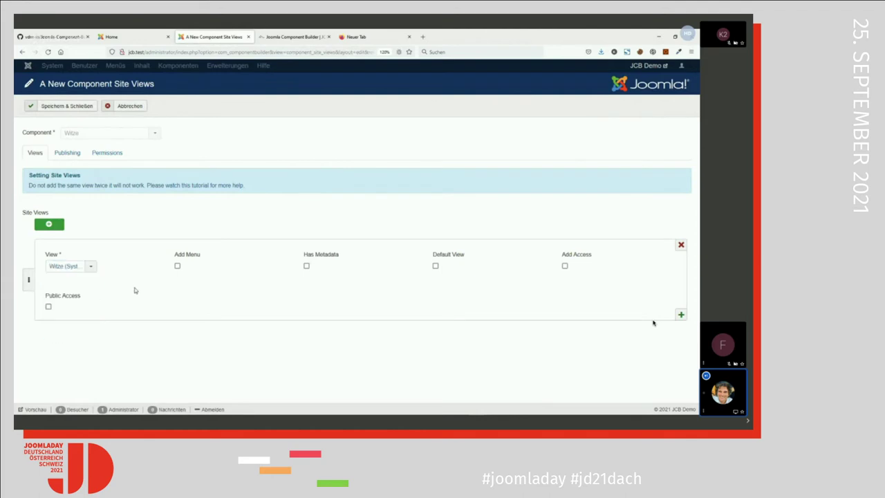
click(177, 266)
click(307, 267)
click(436, 267)
click(565, 267)
click(49, 306)
Link the Witz (System name) site view as a second entry with Has Metadata, Add Access and Public Access enabled
click(45, 225)
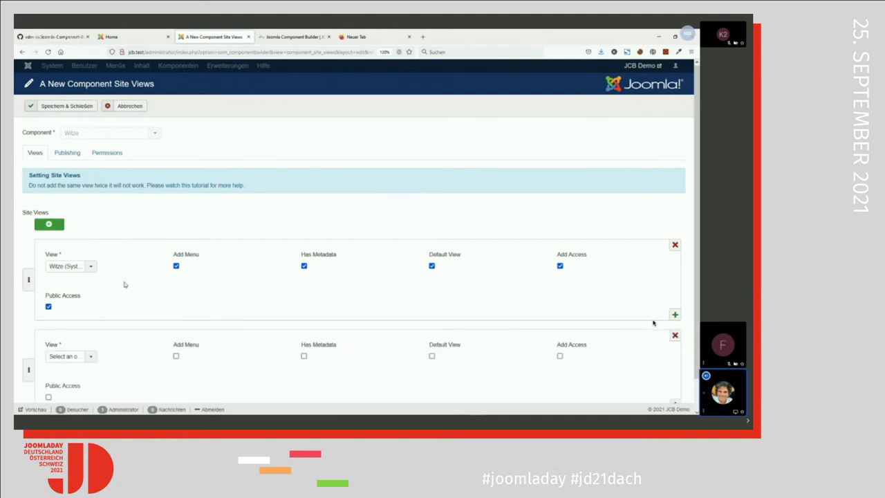
scroll(128, 291, down, 1)
click(70, 324)
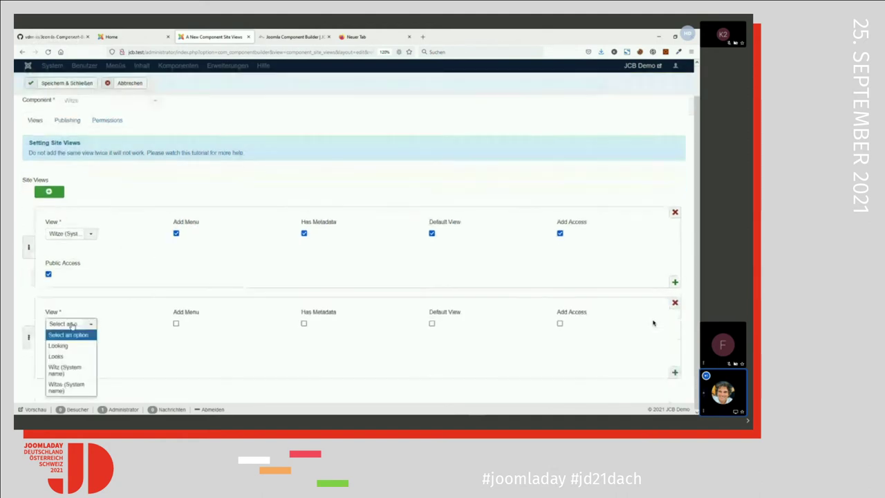
click(65, 369)
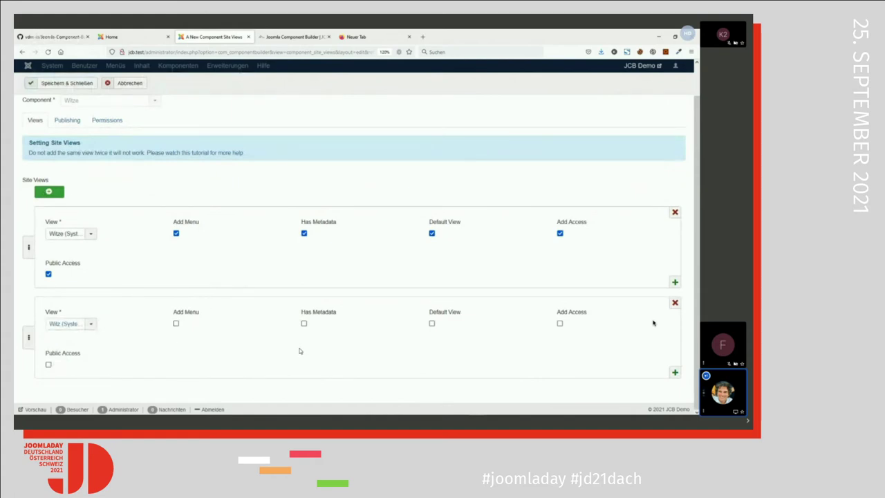
click(303, 324)
click(560, 324)
click(48, 365)
scroll(196, 303, up, 1)
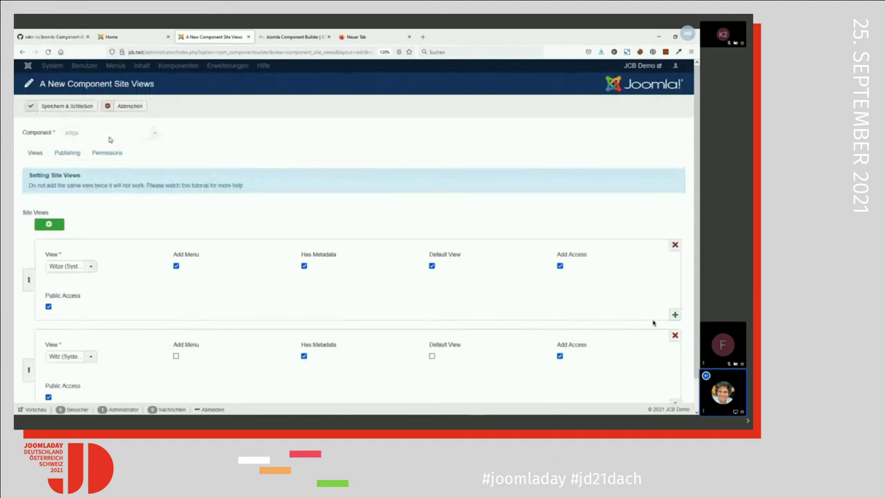
Save and close the linked site views and the Witze component, and go to the Compiler
click(69, 107)
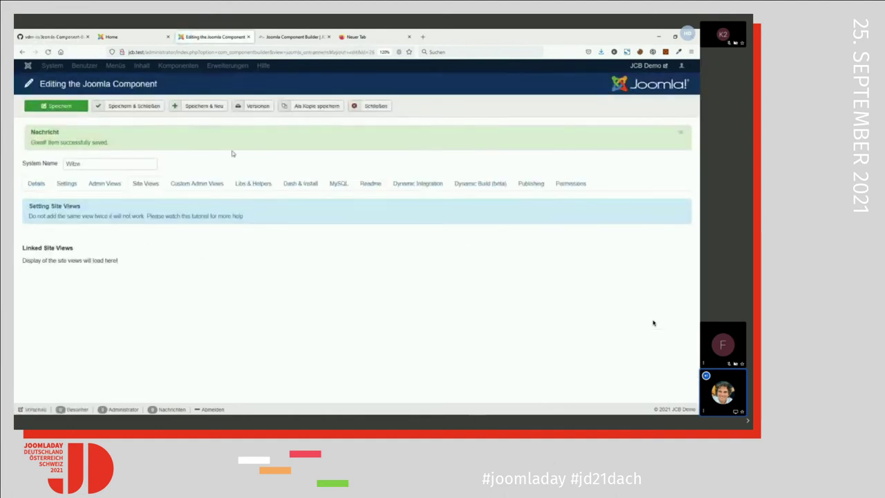
click(138, 108)
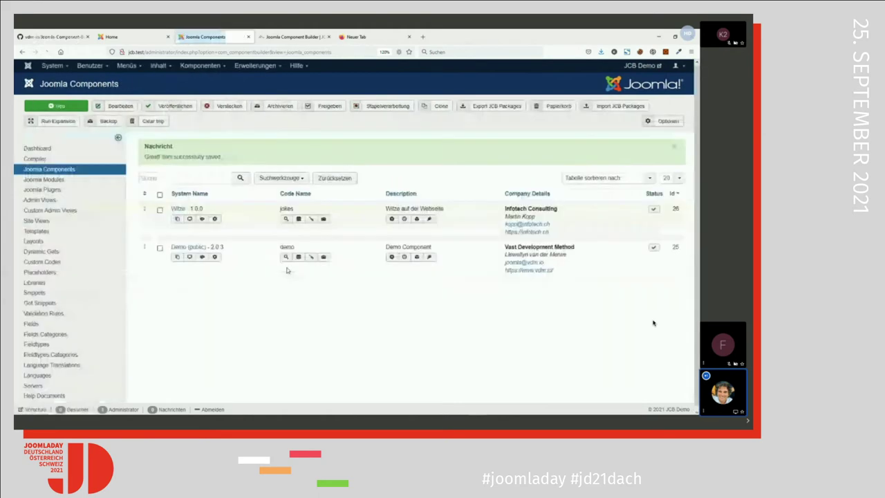
click(35, 158)
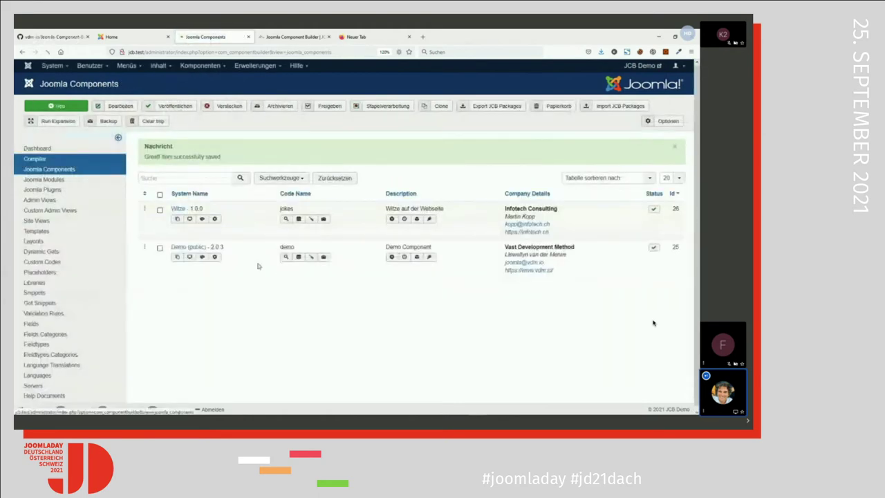
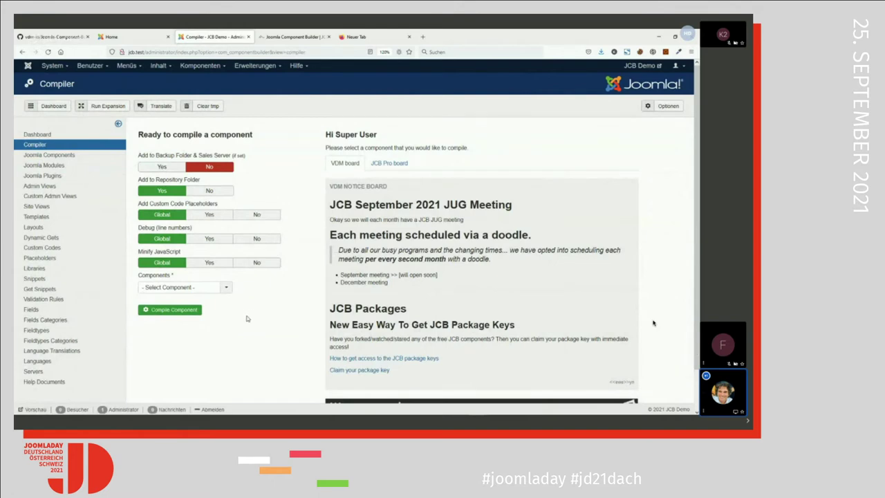
click(200, 66)
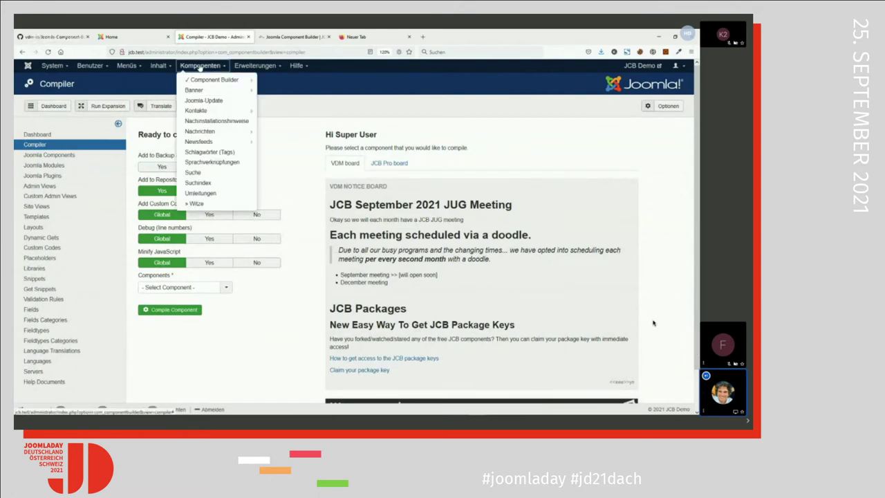
click(158, 65)
click(280, 115)
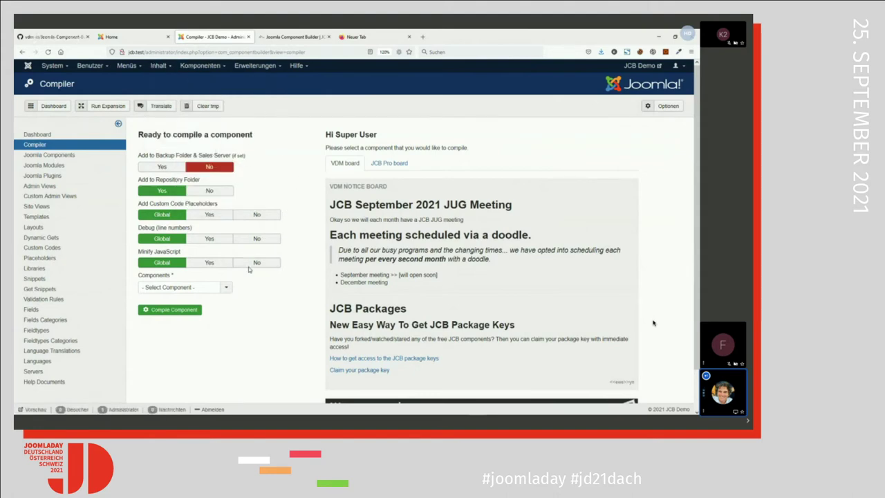
click(207, 289)
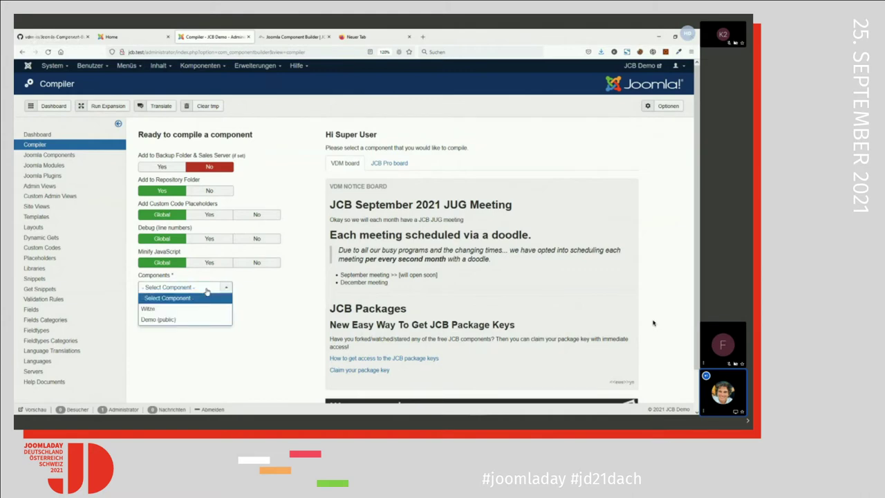
click(274, 311)
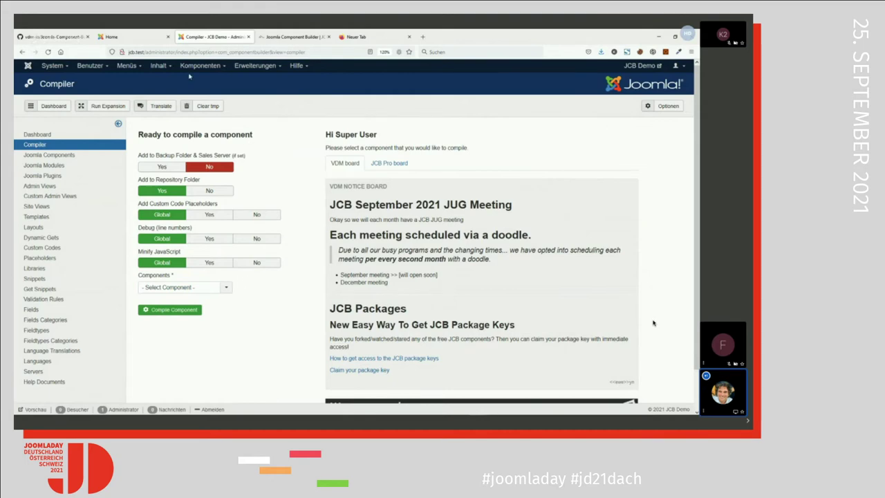
Open the Witze (System name) admin view and enable adding MySQL data on install, with Table as the source
click(200, 67)
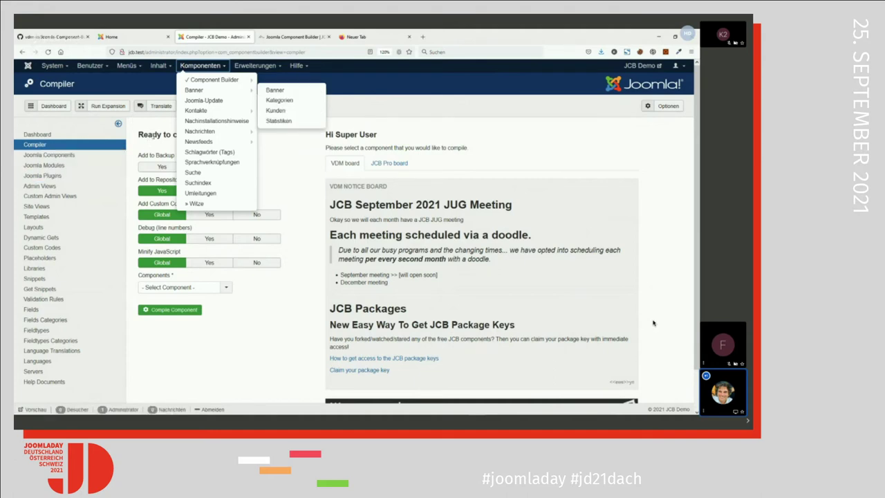
click(59, 187)
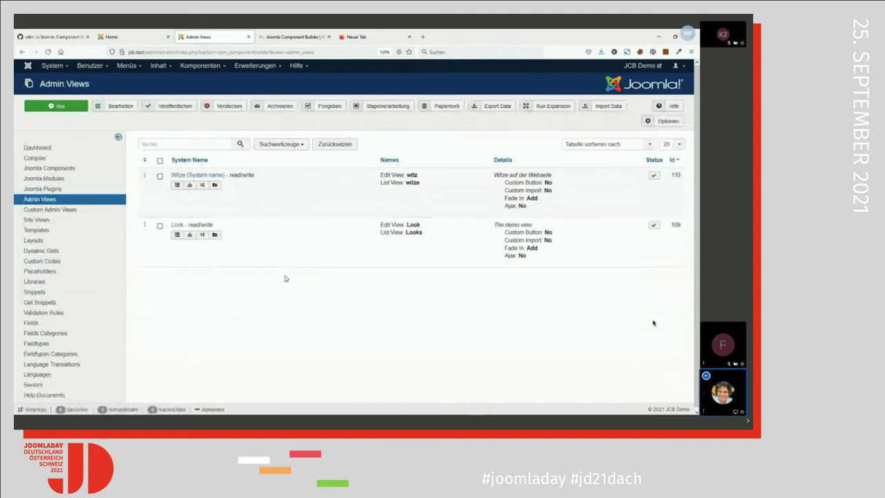
click(207, 175)
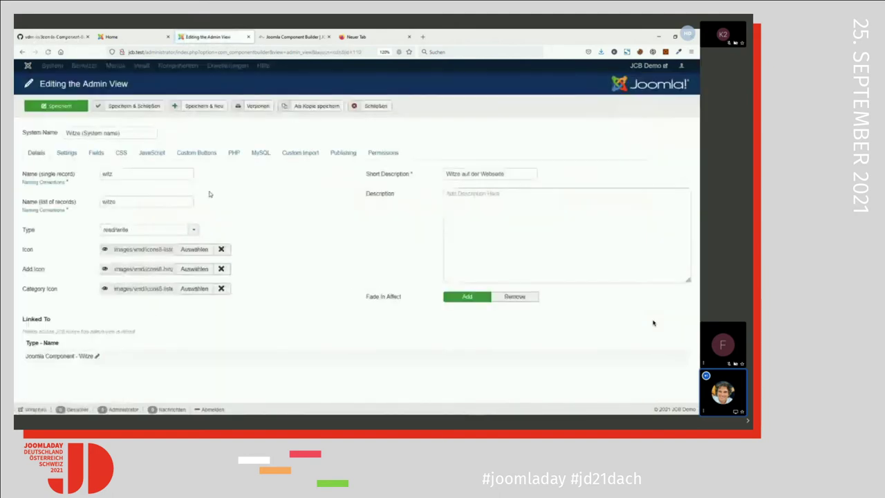
click(260, 153)
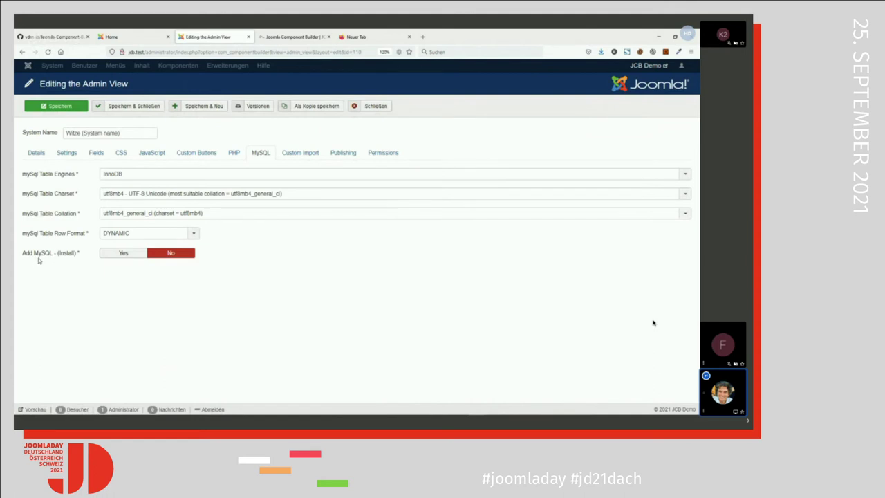
click(122, 254)
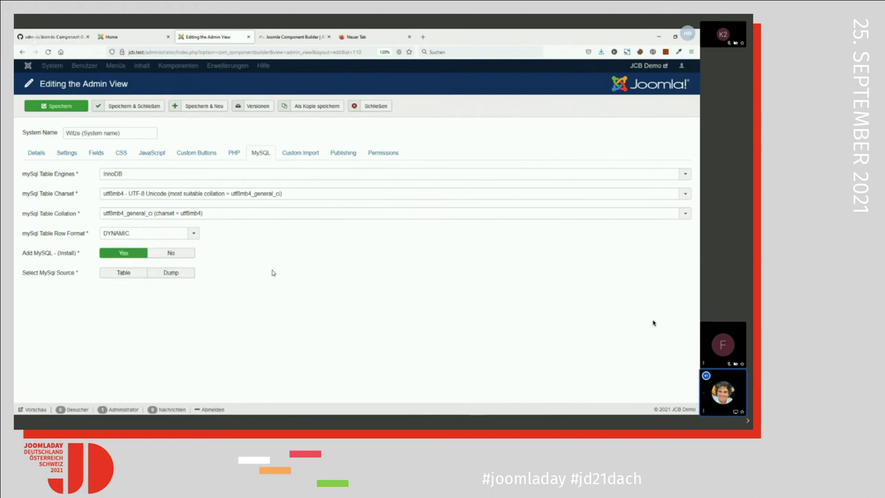
click(127, 274)
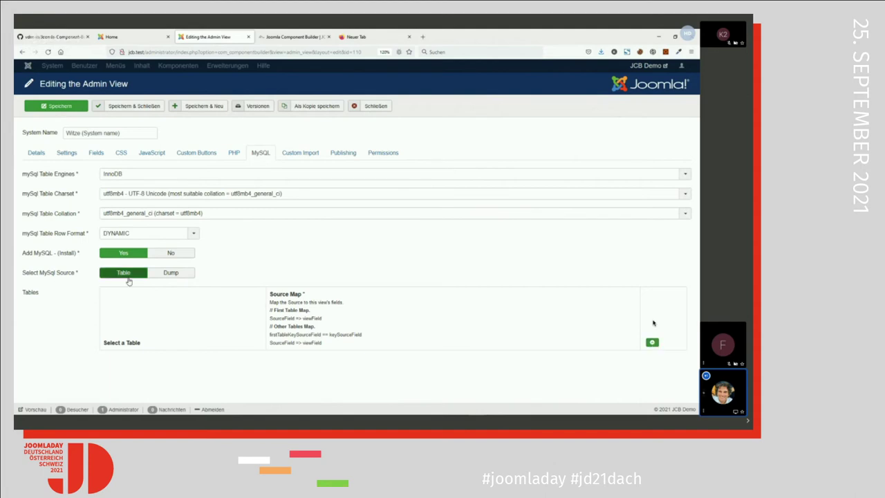
Add a source table entry for the install data and select the table clt5g_jokes_witz
click(653, 343)
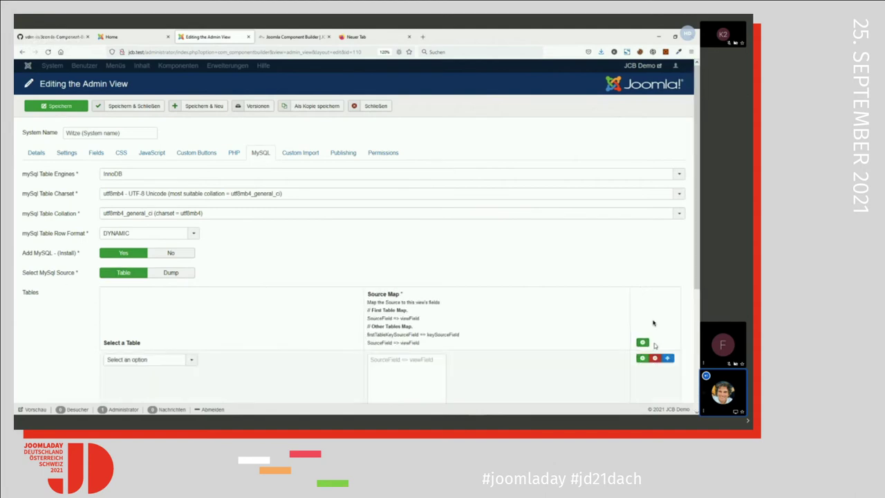
scroll(217, 316, down, 3)
click(146, 269)
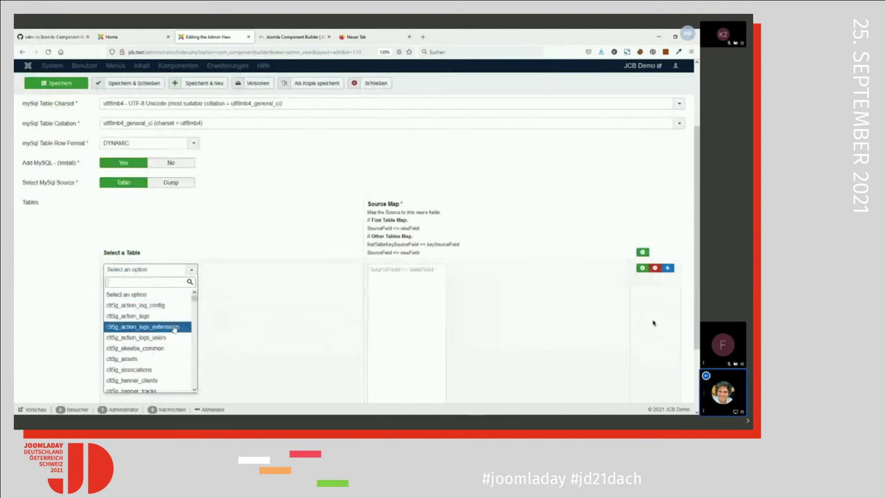
scroll(175, 329, down, 10)
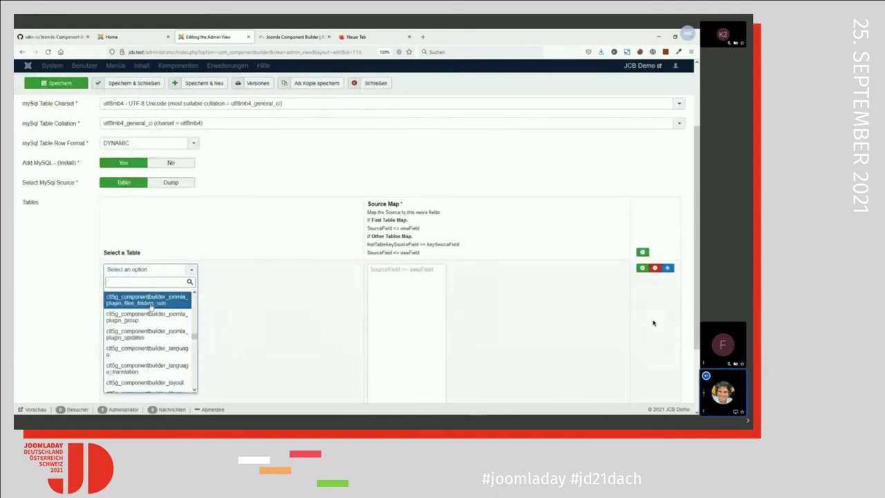
scroll(150, 306, down, 15)
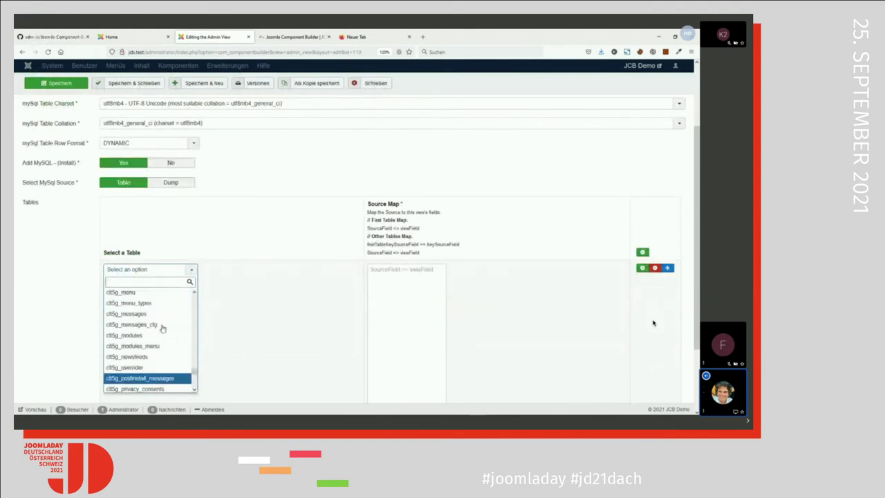
scroll(159, 326, up, 3)
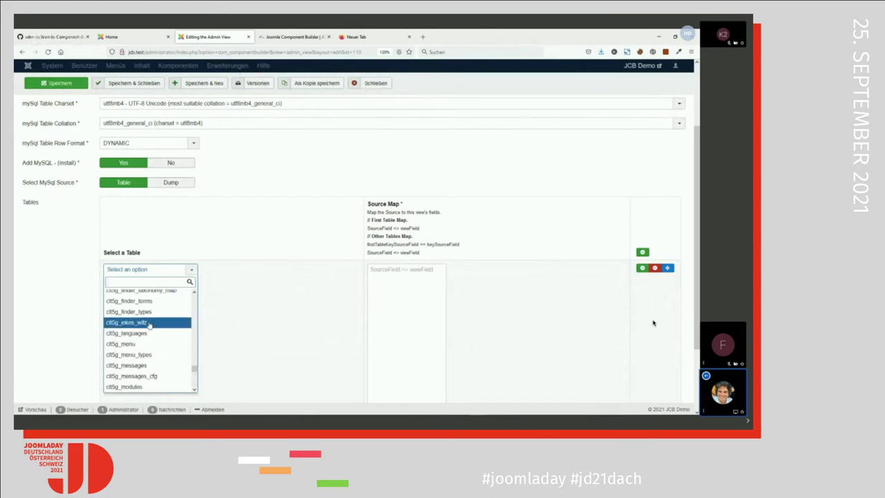
click(148, 323)
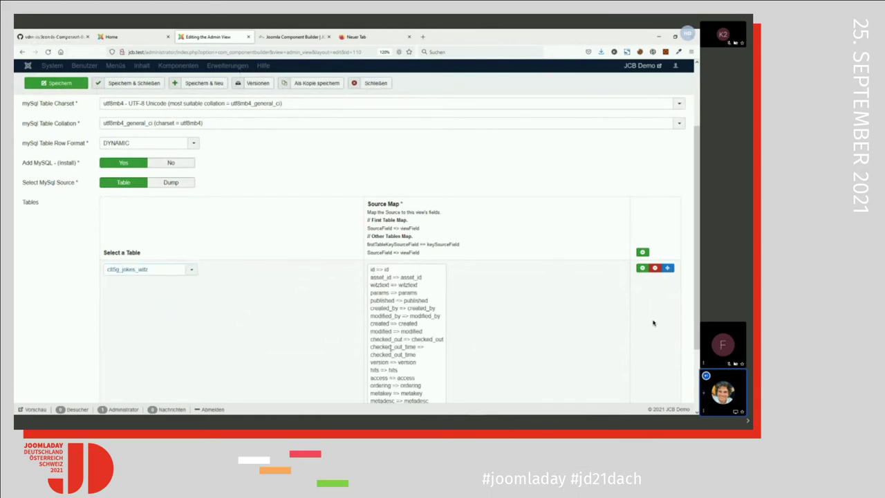
Review the source map of the jokes table, then save and close the admin view
scroll(488, 306, down, 4)
scroll(488, 307, up, 4)
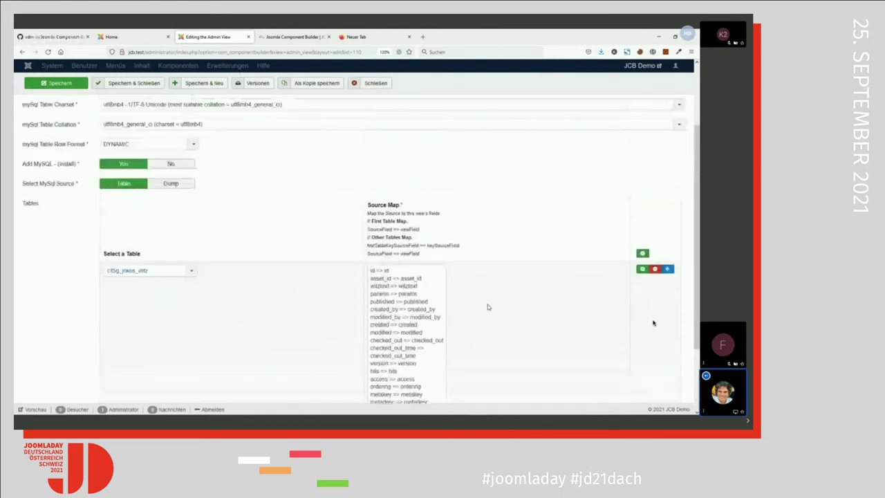
scroll(488, 307, up, 1)
scroll(429, 289, down, 1)
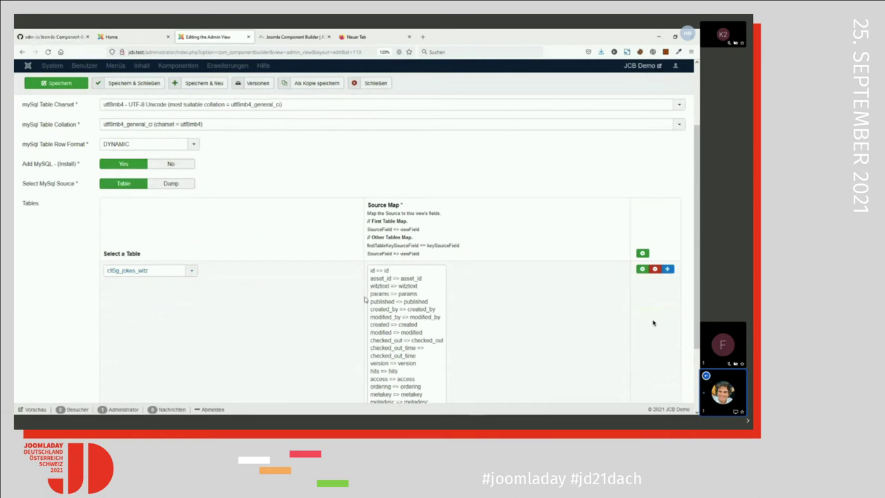
scroll(415, 325, down, 2)
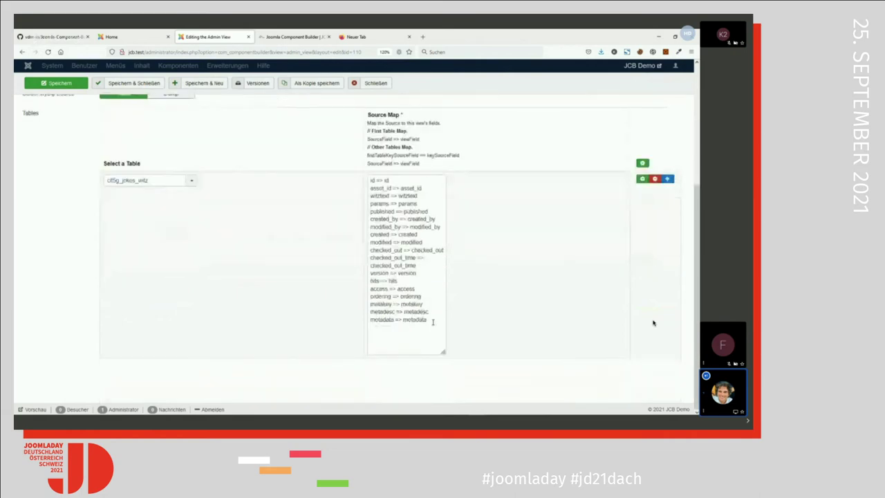
scroll(429, 304, up, 4)
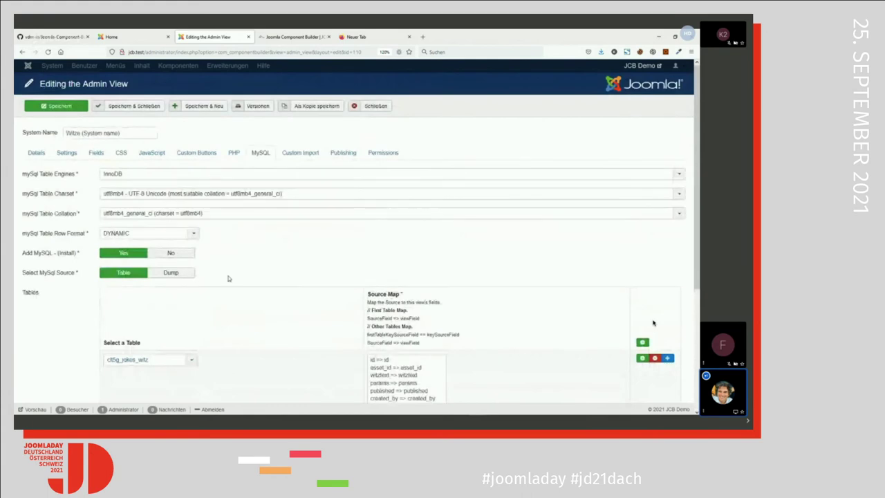
click(128, 107)
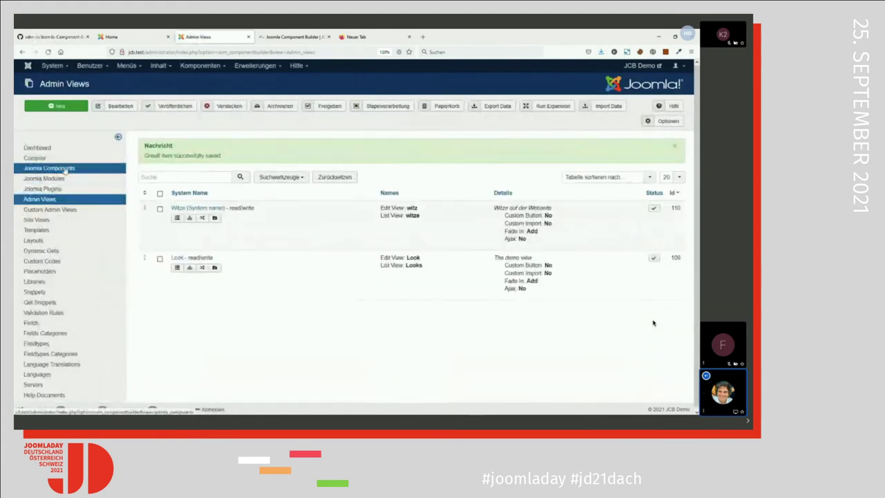
Compile the Witze component and review the build report
click(36, 157)
click(183, 287)
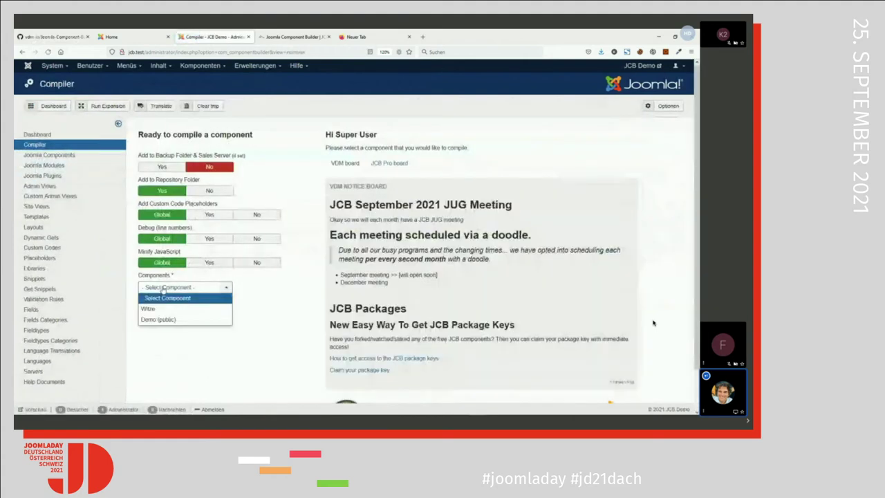
click(193, 314)
click(193, 310)
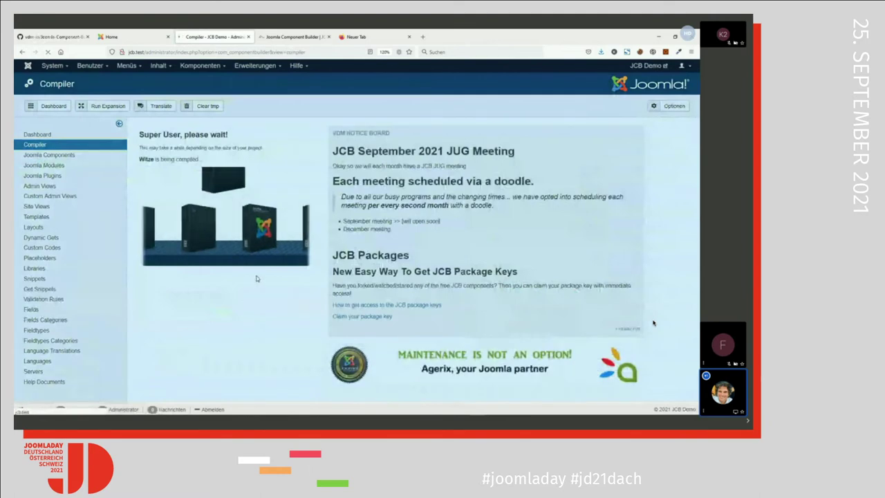
scroll(249, 278, down, 2)
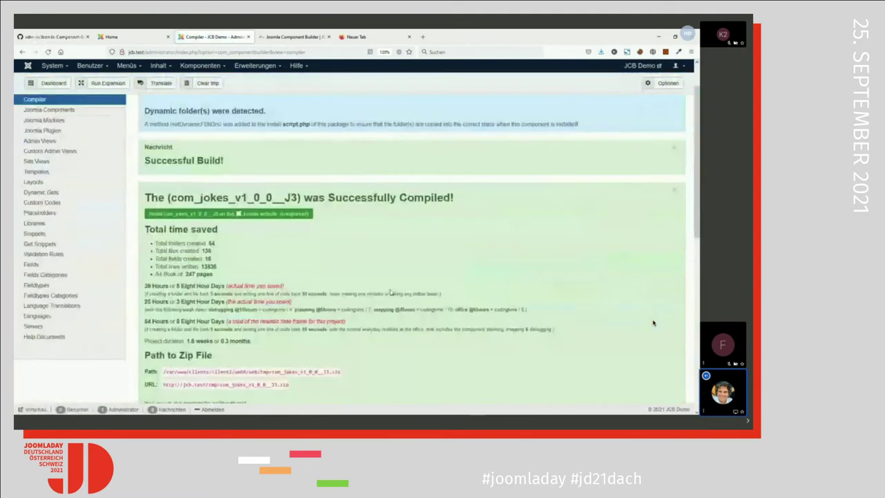
scroll(390, 292, up, 2)
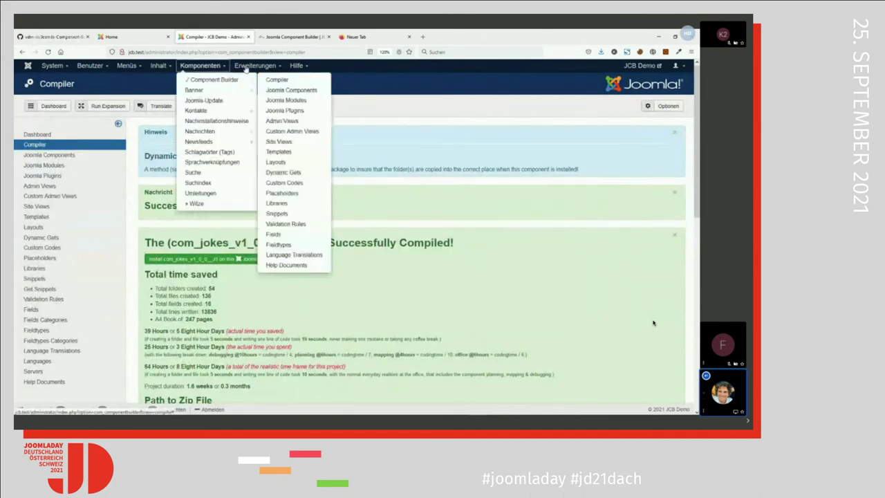
Find the installed Witze component among the managed extensions by searching for "witze" and uninstall it
mouse_move(262, 70)
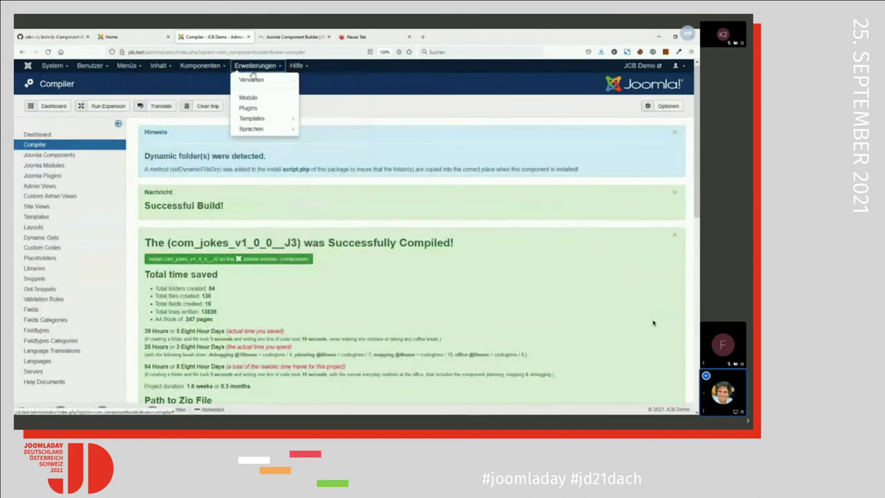
mouse_move(291, 80)
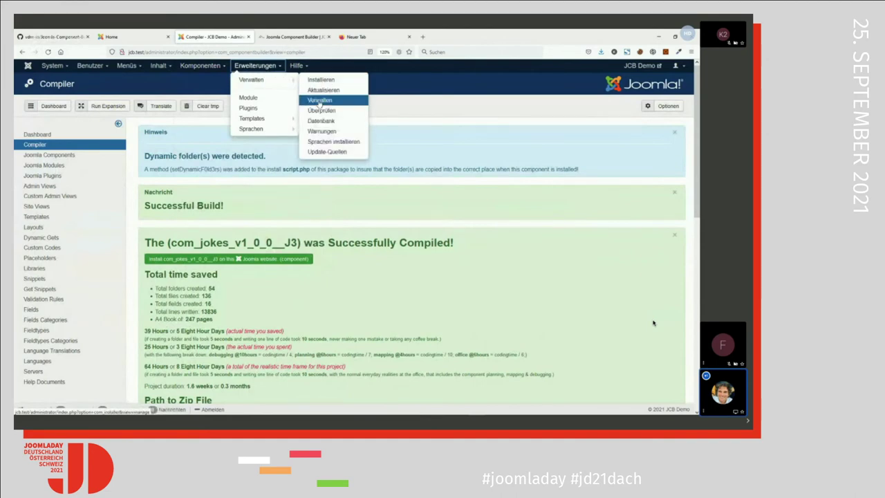
click(319, 100)
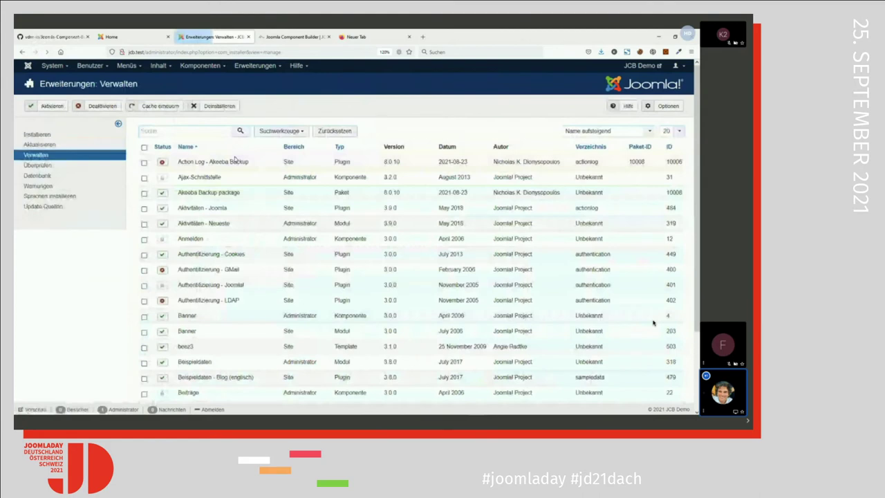
click(174, 131)
text(witze)
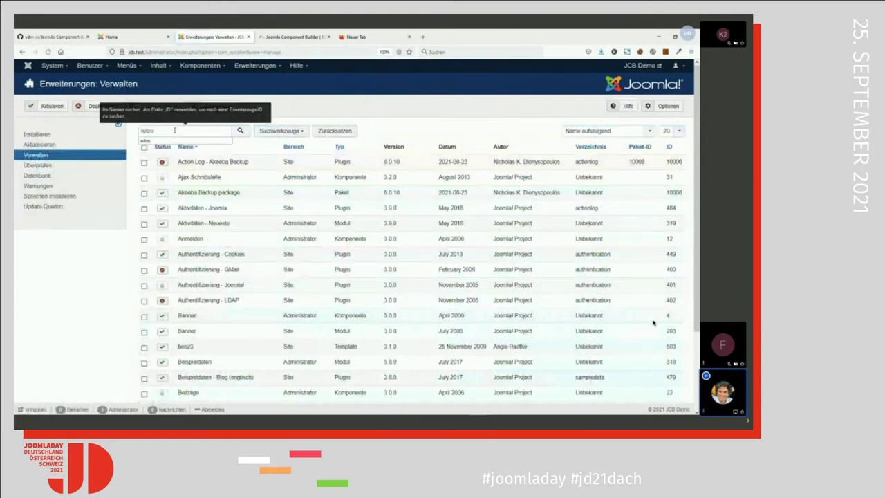
click(241, 131)
click(145, 163)
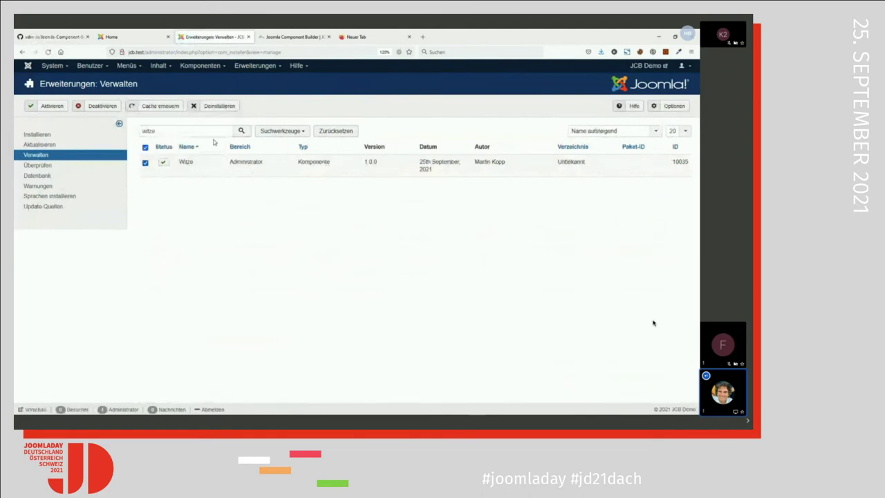
click(218, 107)
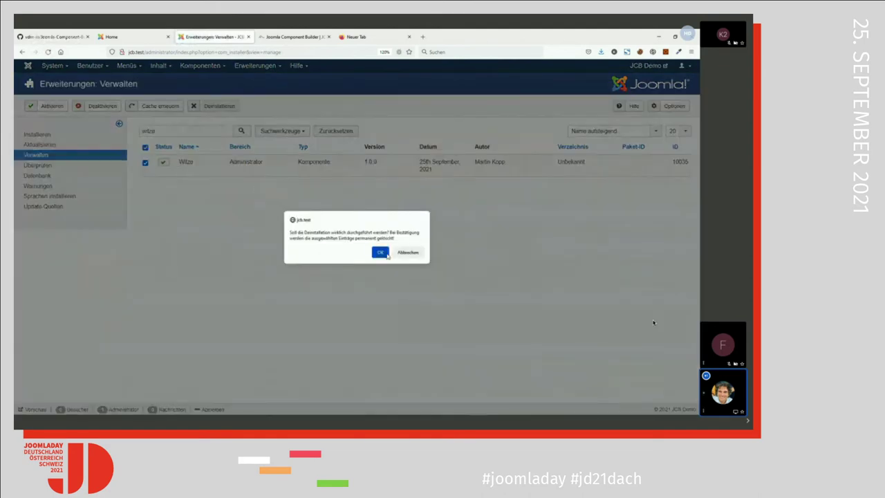
click(381, 253)
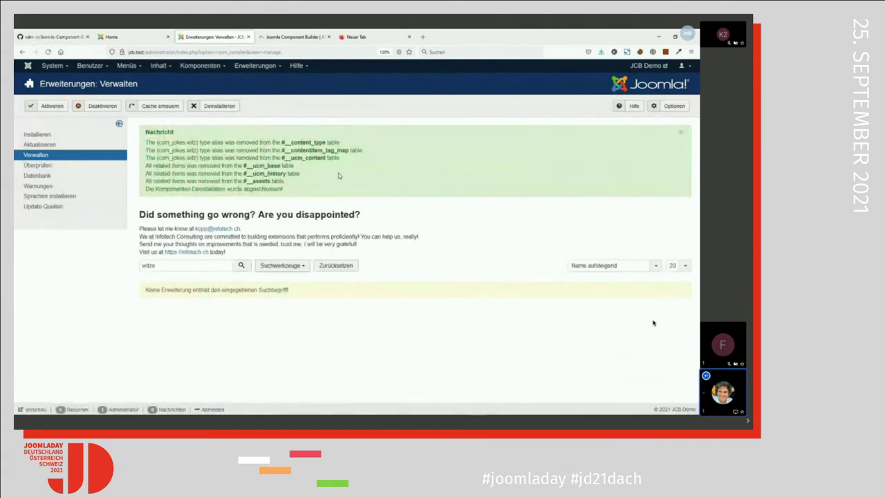
click(200, 66)
mouse_move(198, 81)
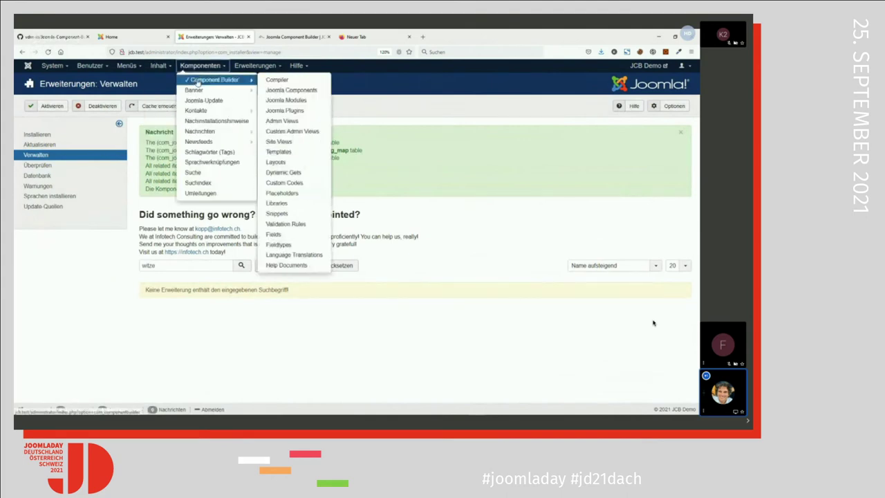
click(256, 65)
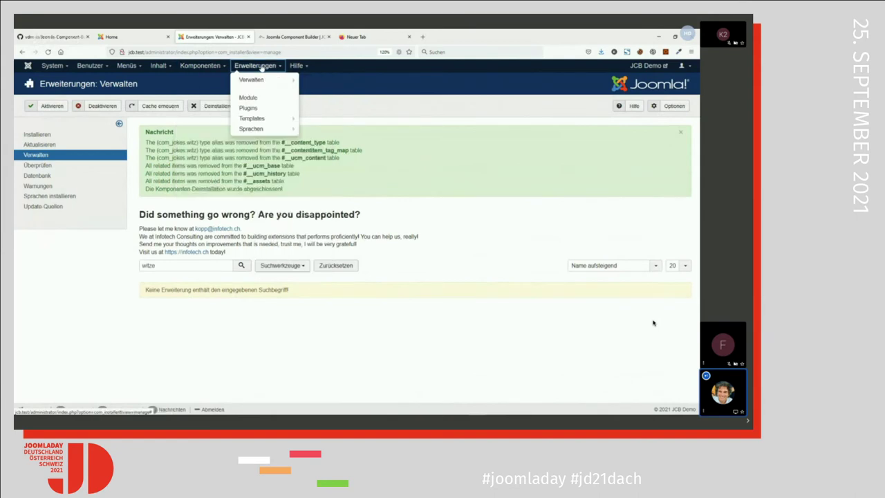
mouse_move(280, 80)
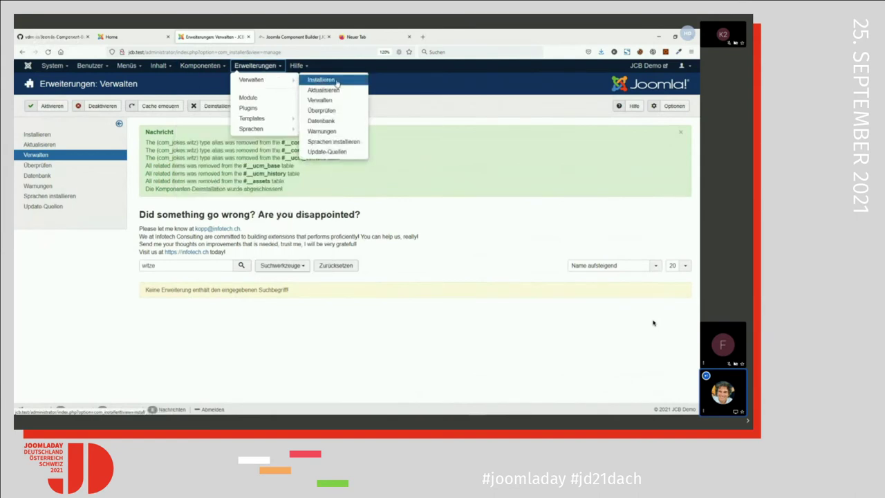
click(337, 81)
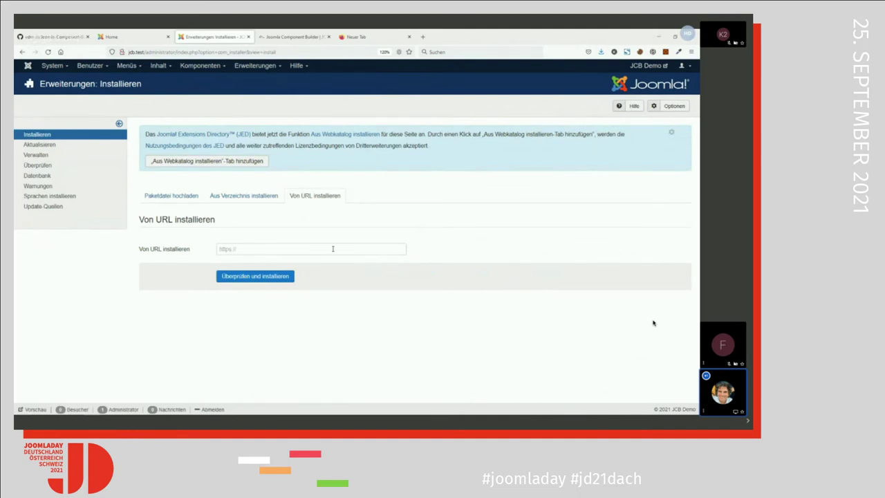
click(262, 250)
text(http://jcb.test/tmp/com_jokes_v1_0_0__J3.zip)
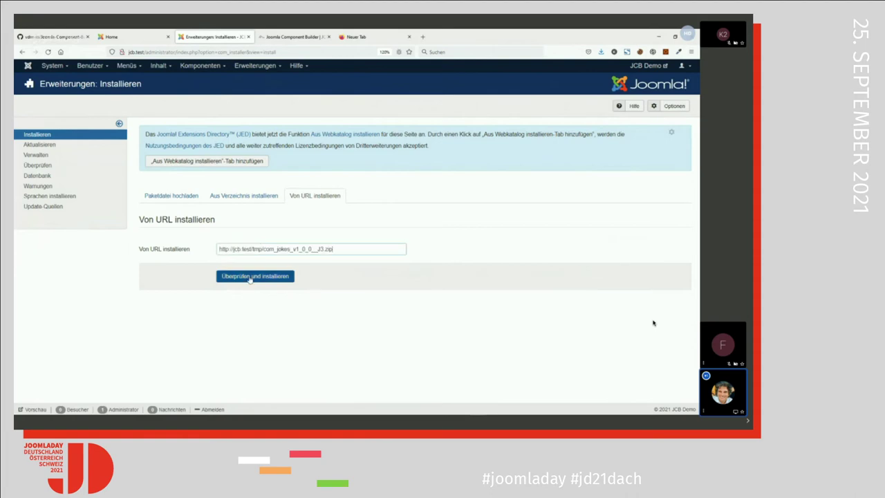
click(250, 277)
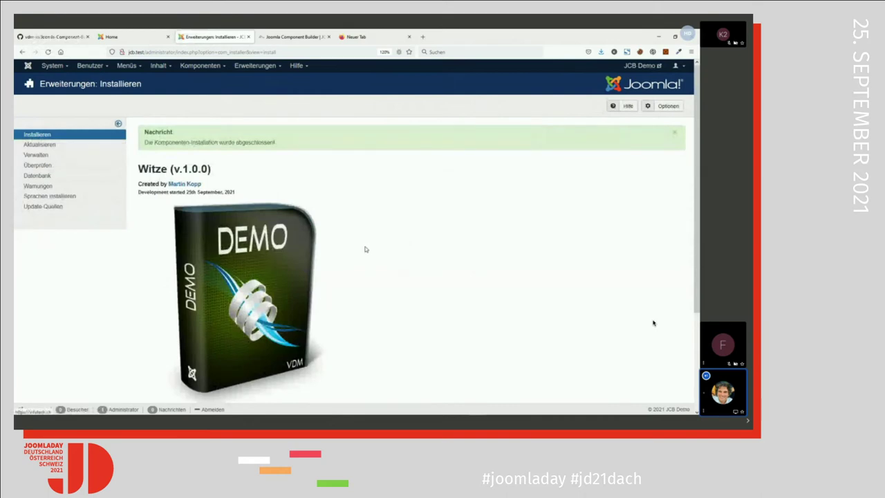
Open the installed Witze component and check the jokes in its Witze list
click(202, 66)
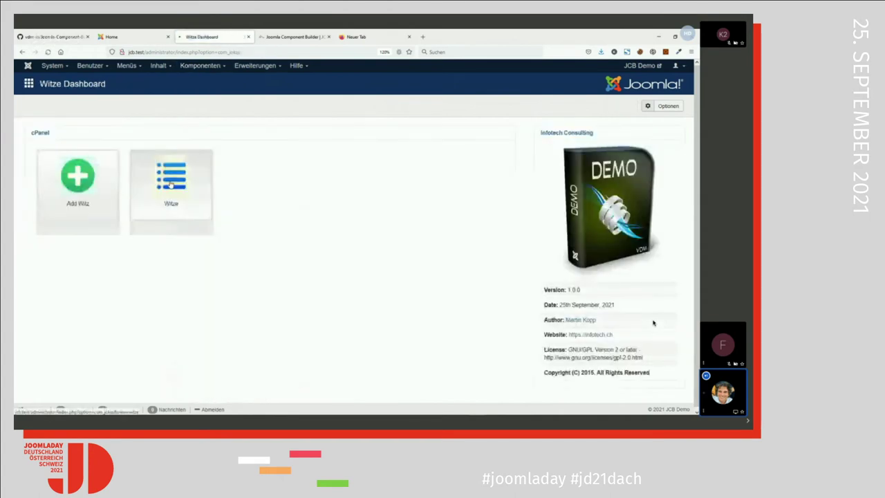
click(171, 186)
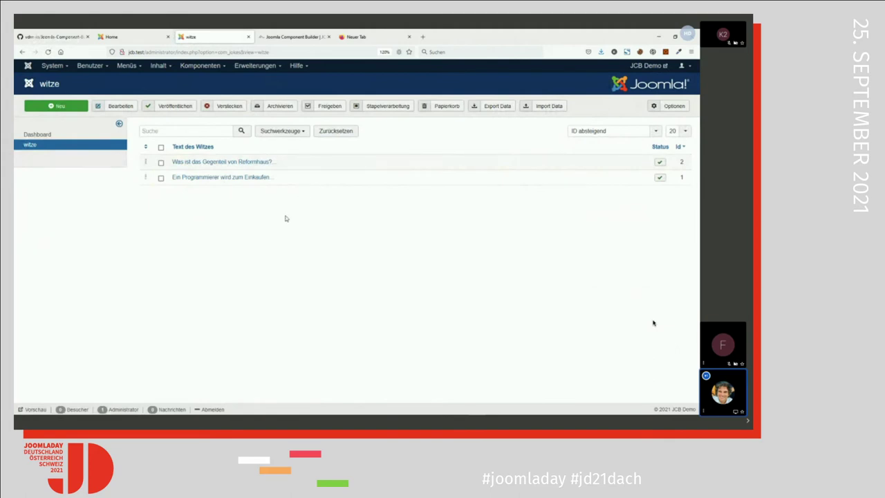
Open the main menu's items
click(132, 66)
click(136, 143)
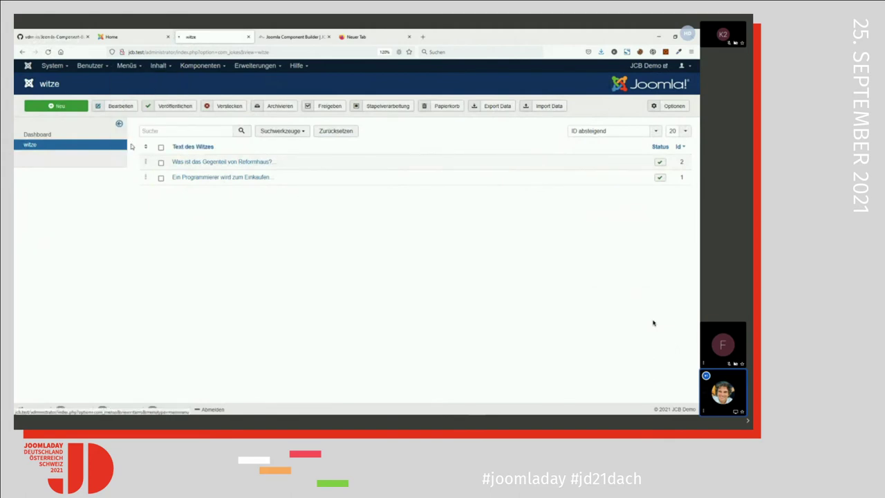